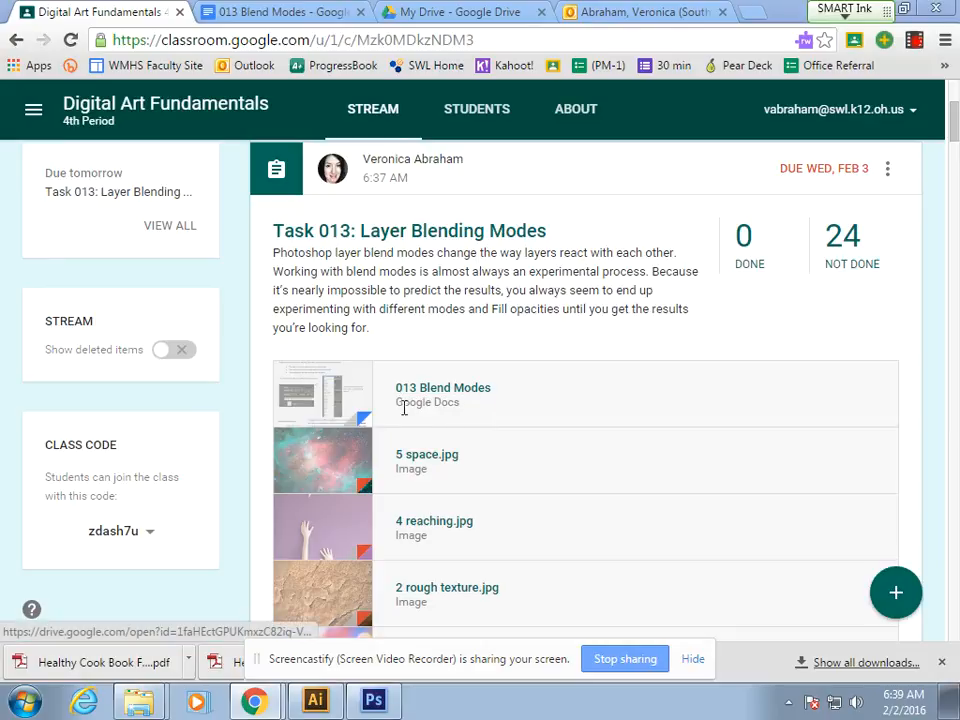
Step: Open the 013 Blend Modes document from the assignment and read through it to the Blend Mode Groups section
click(447, 390)
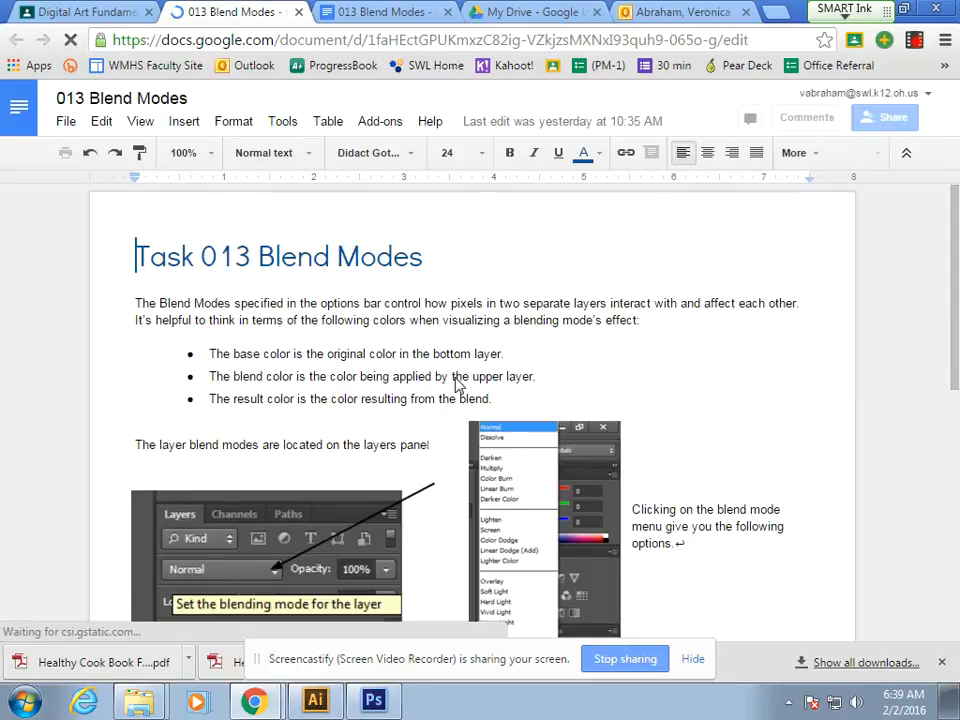
scroll(443, 452, down, 1)
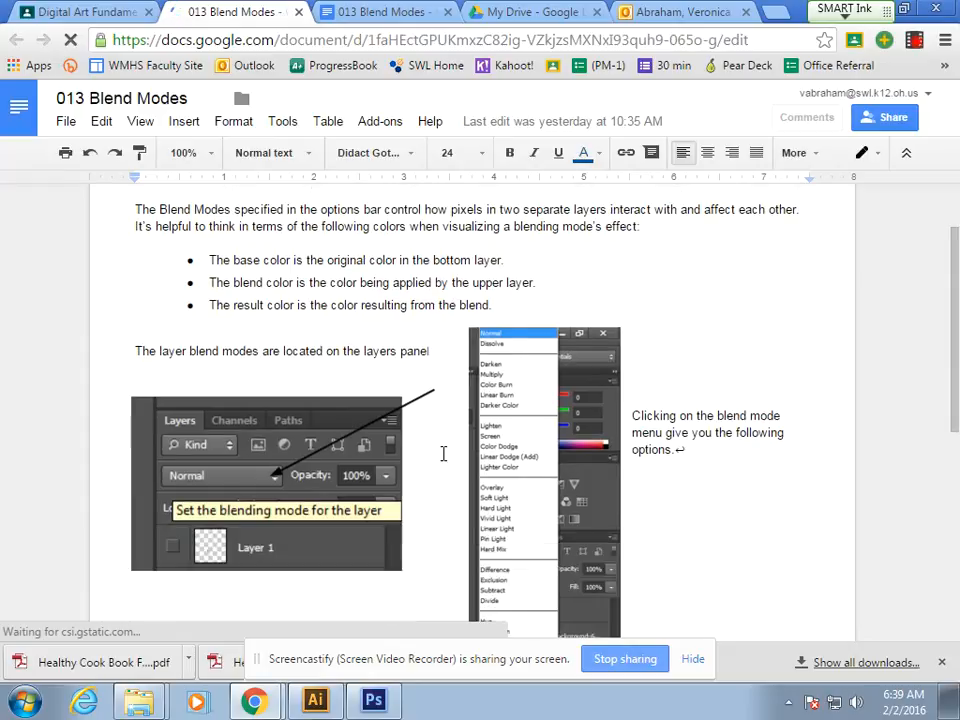
scroll(443, 453, down, 1)
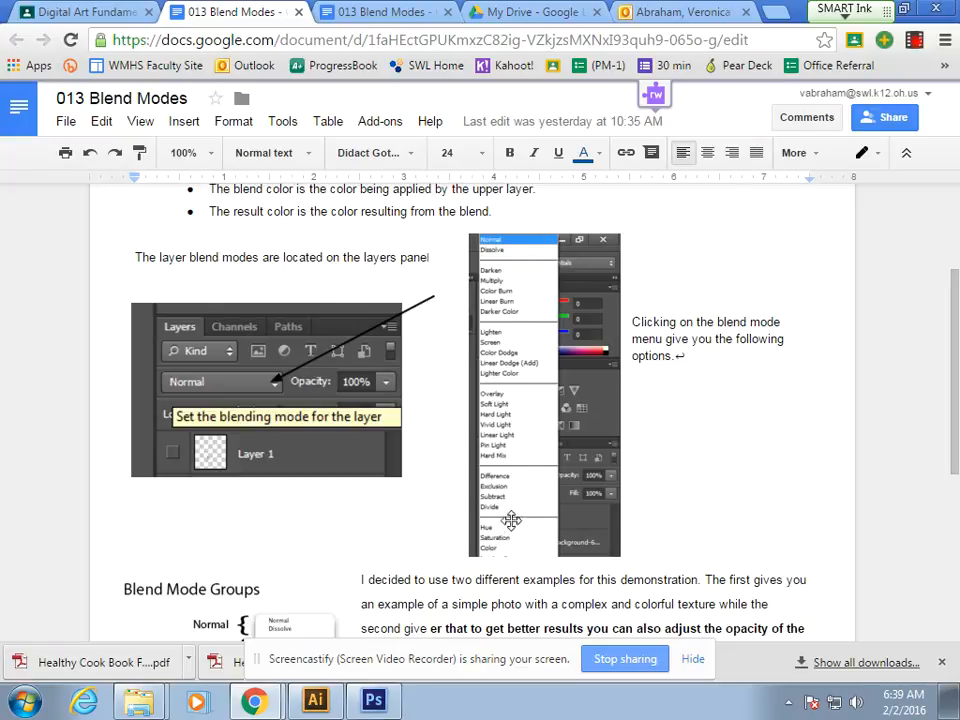
scroll(518, 530, down, 3)
scroll(520, 533, down, 2)
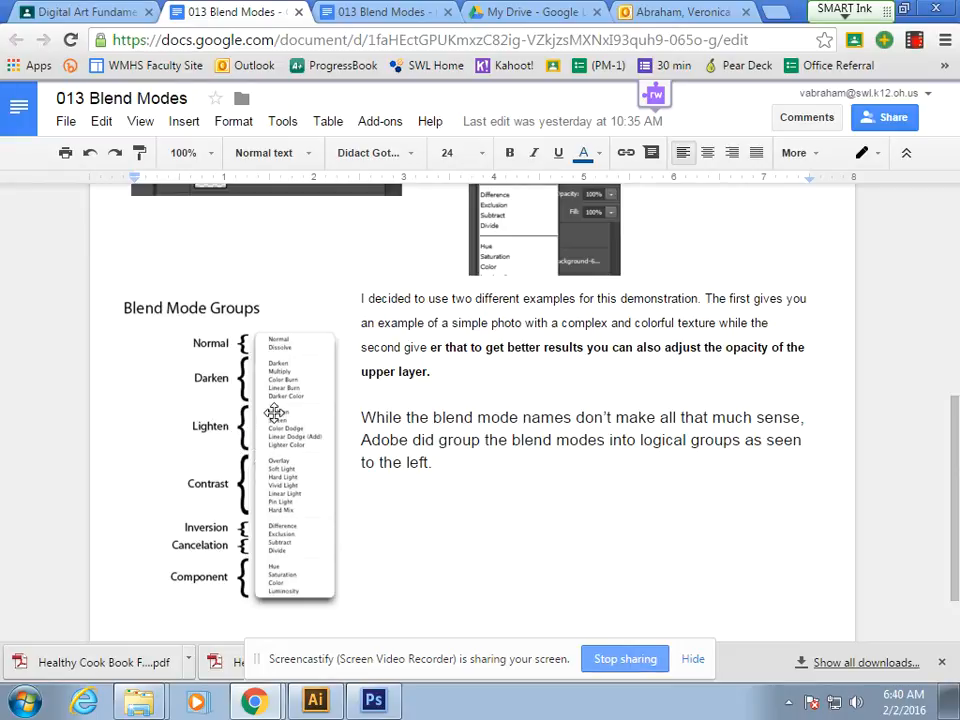
Step: Download 1 butterfly.jpg from the Classroom assignment and open the downloaded image in Photoshop
click(110, 12)
scroll(626, 454, down, 3)
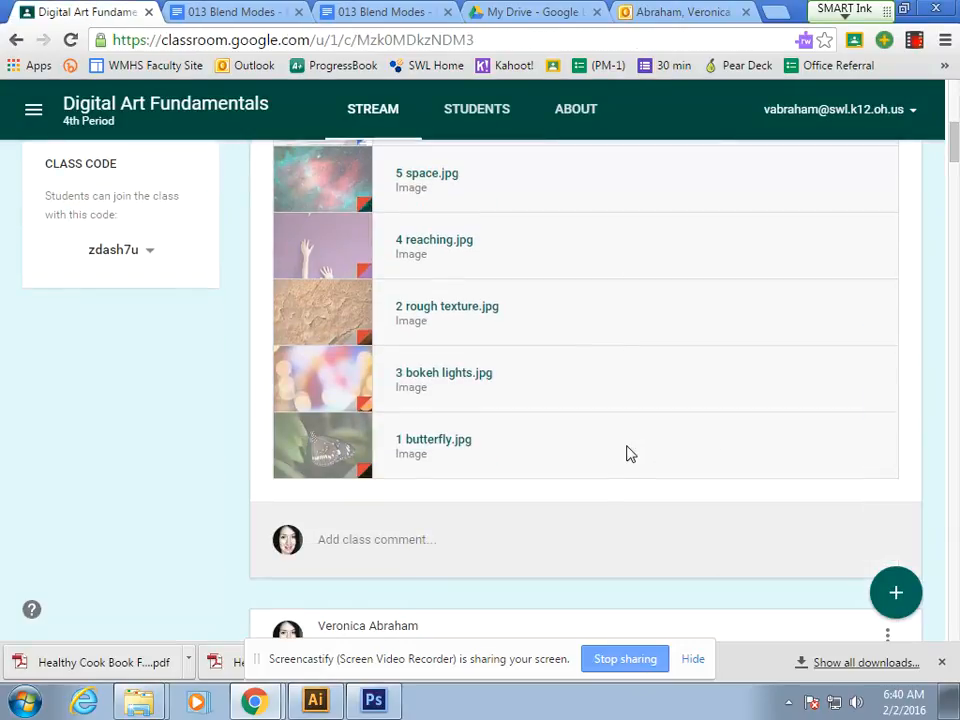
click(452, 449)
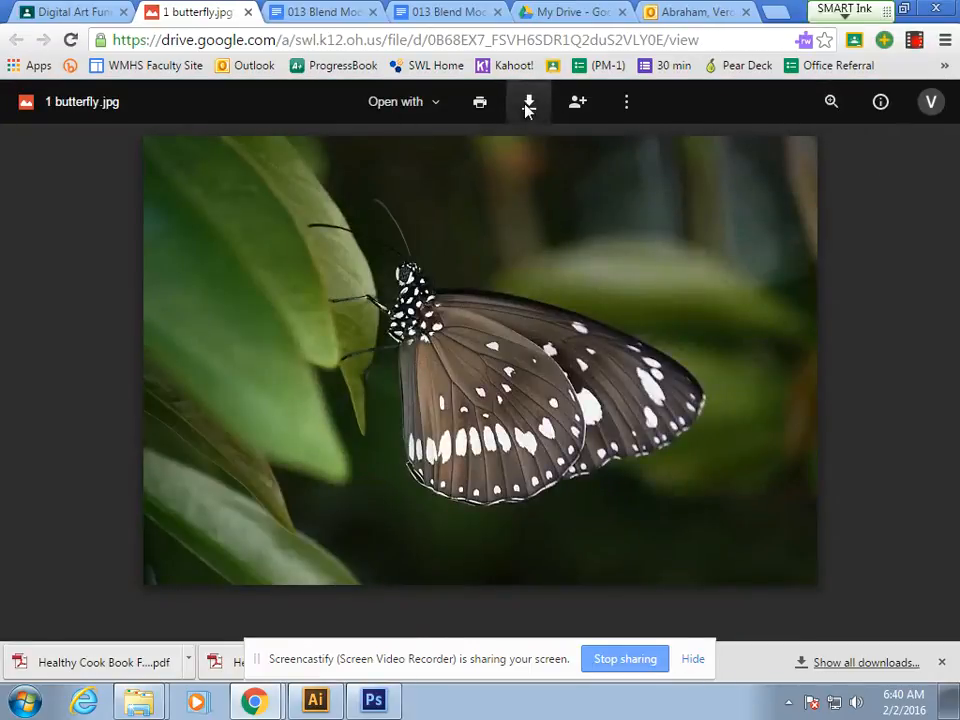
click(527, 104)
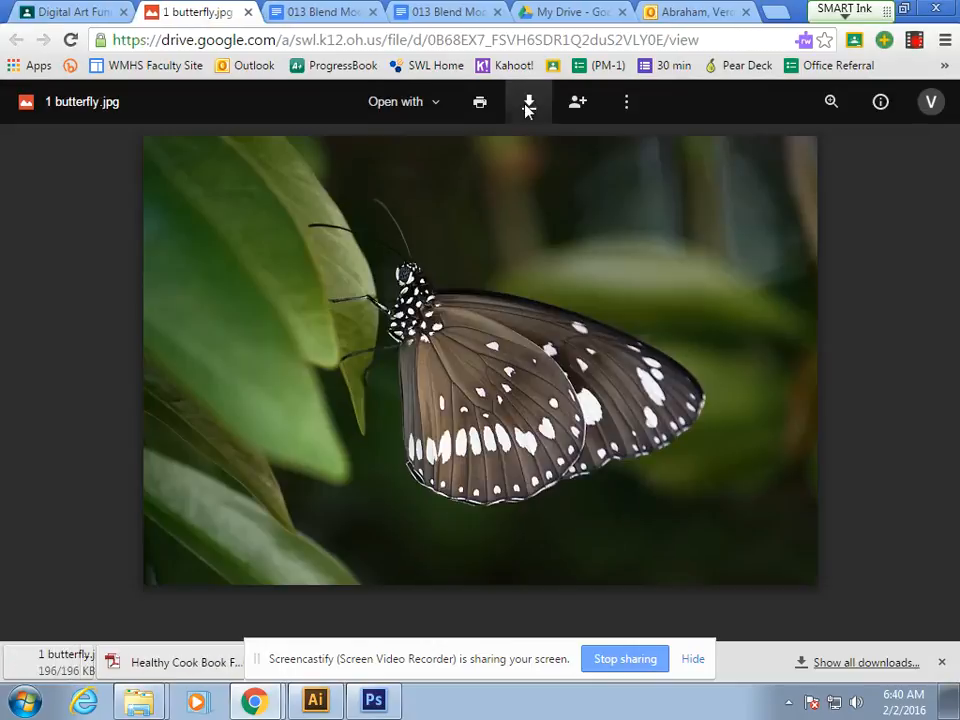
drag(112, 660, 389, 316)
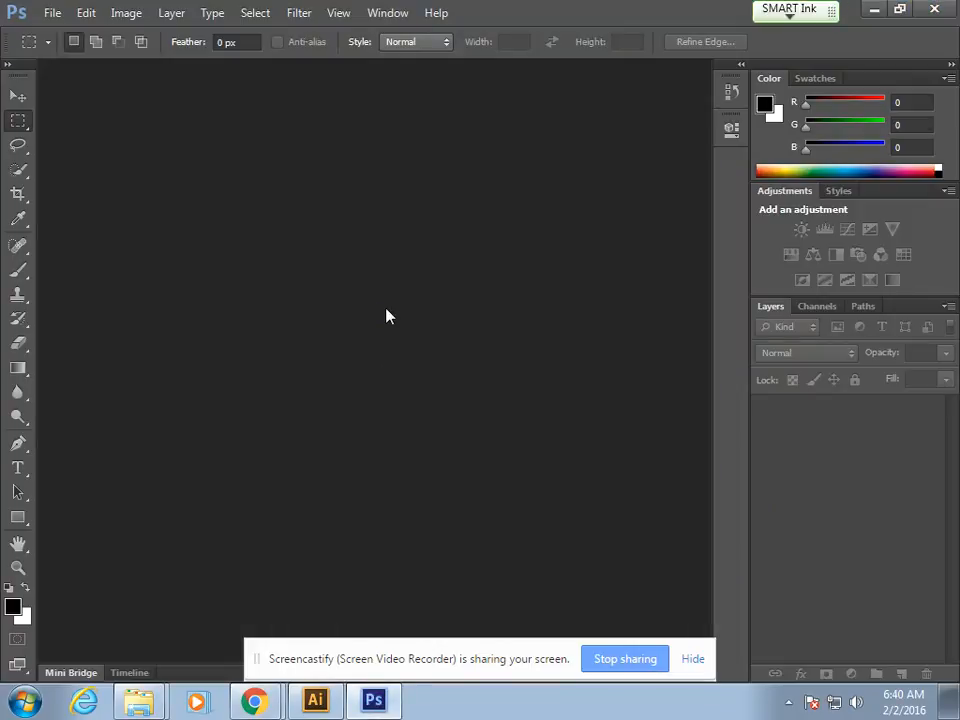
Step: Return to the Classroom assignment in Chrome, closing the butterfly preview, and download 2 rough texture.jpg
mouse_move(255, 698)
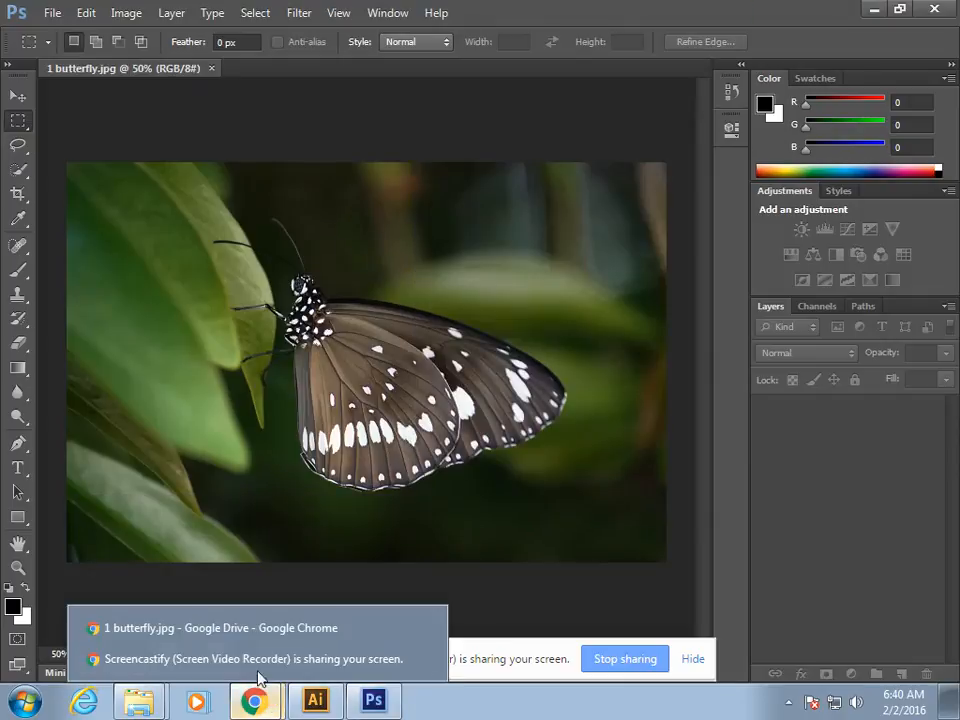
click(246, 628)
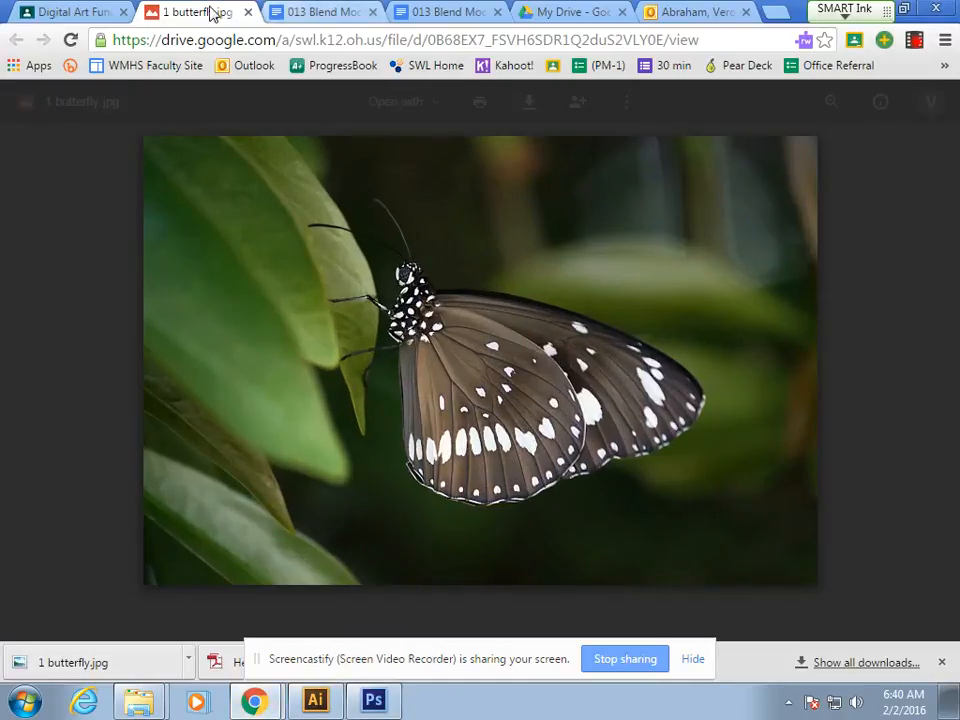
click(248, 12)
click(90, 11)
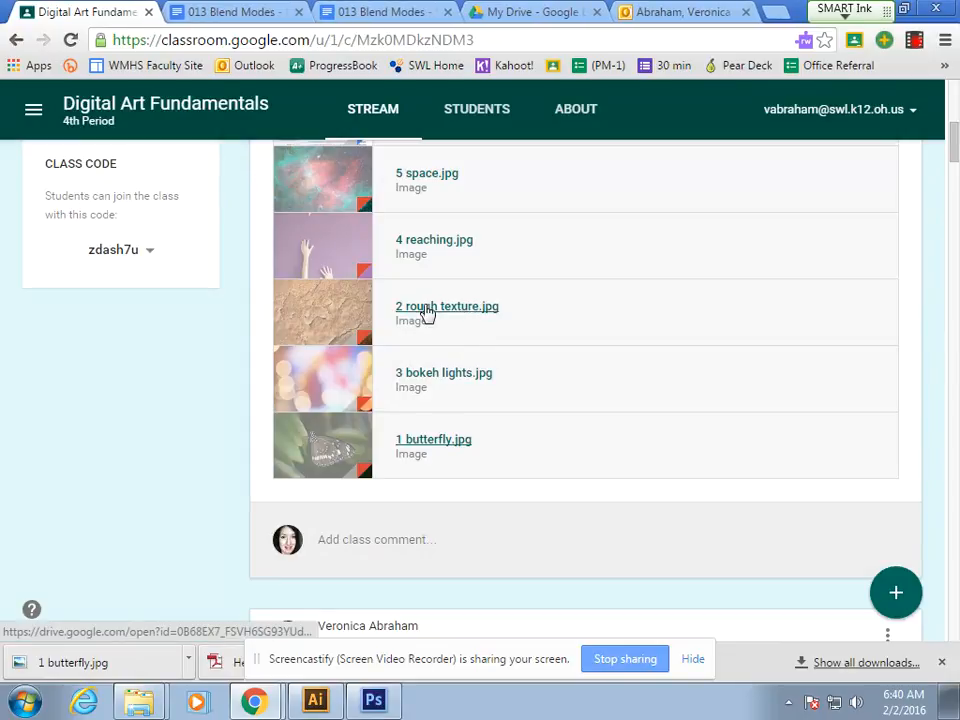
click(425, 312)
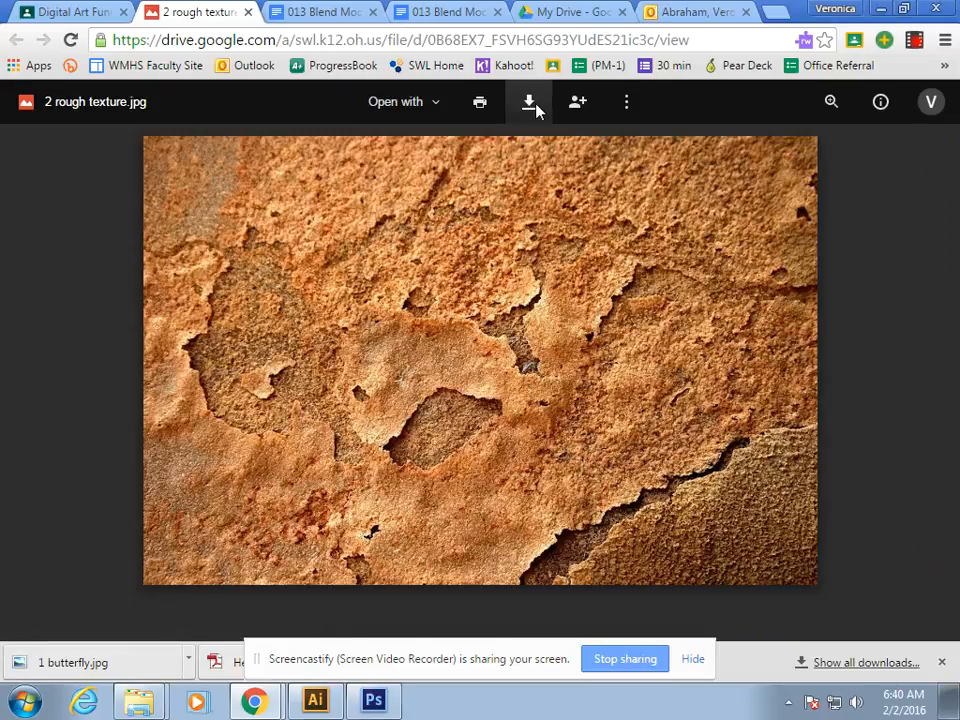
click(536, 106)
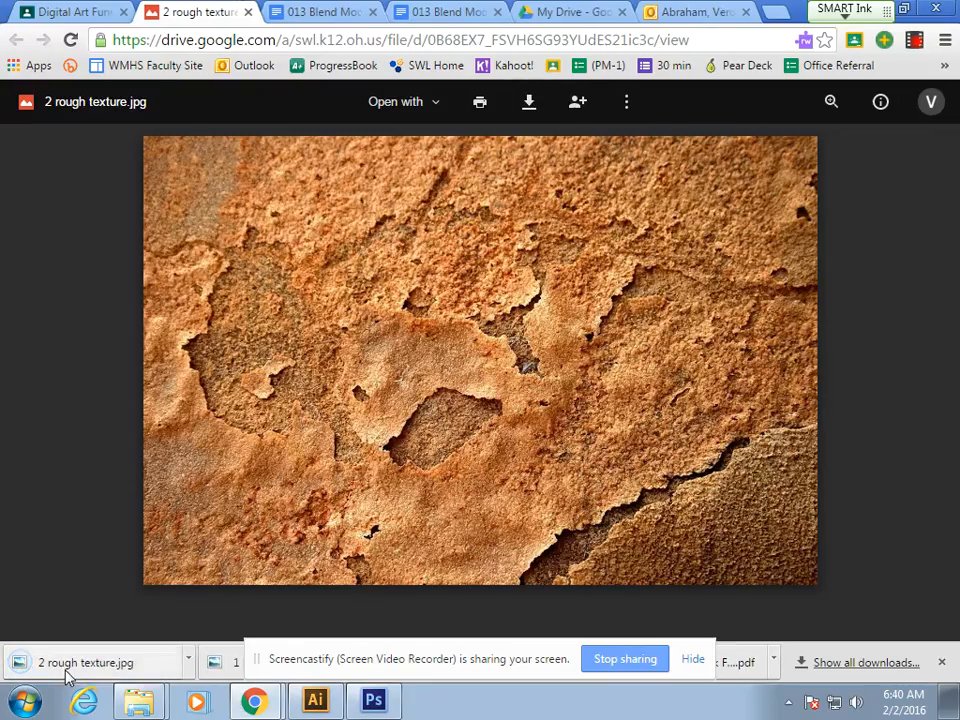
Step: Place the downloaded 2 rough texture.jpg over the butterfly image in Photoshop at full size and rasterize its layer
drag(57, 670, 410, 333)
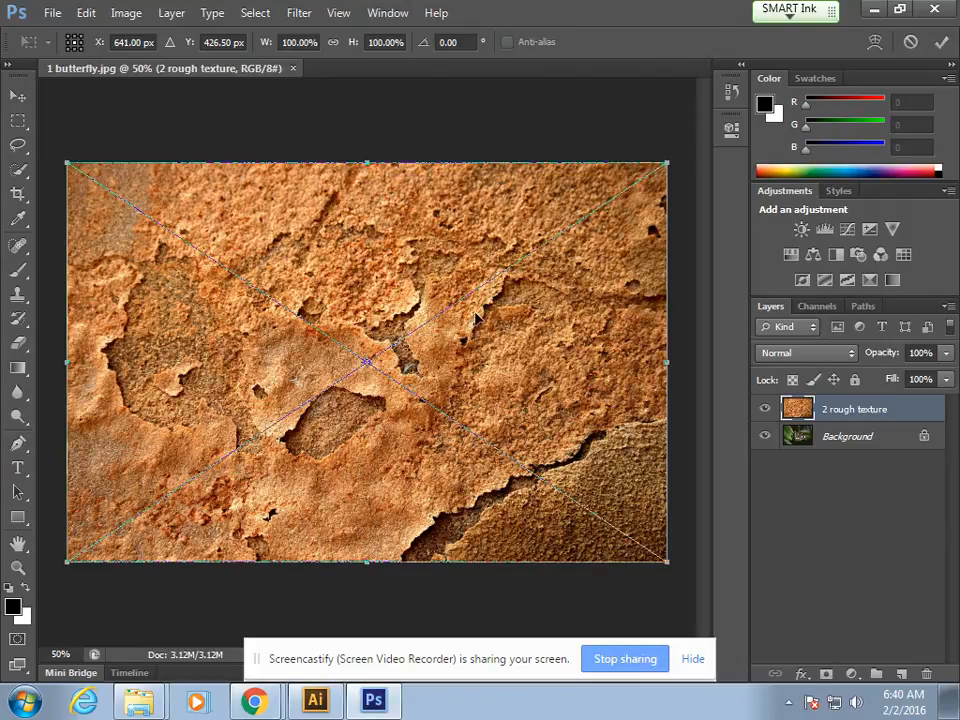
key(Return)
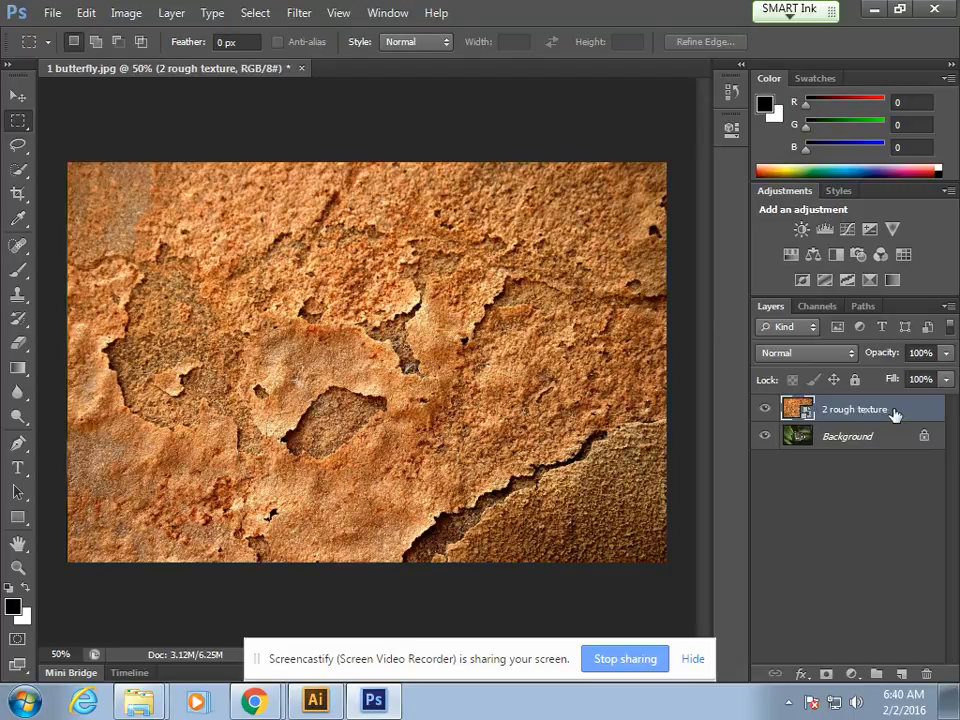
right_click(894, 414)
click(784, 221)
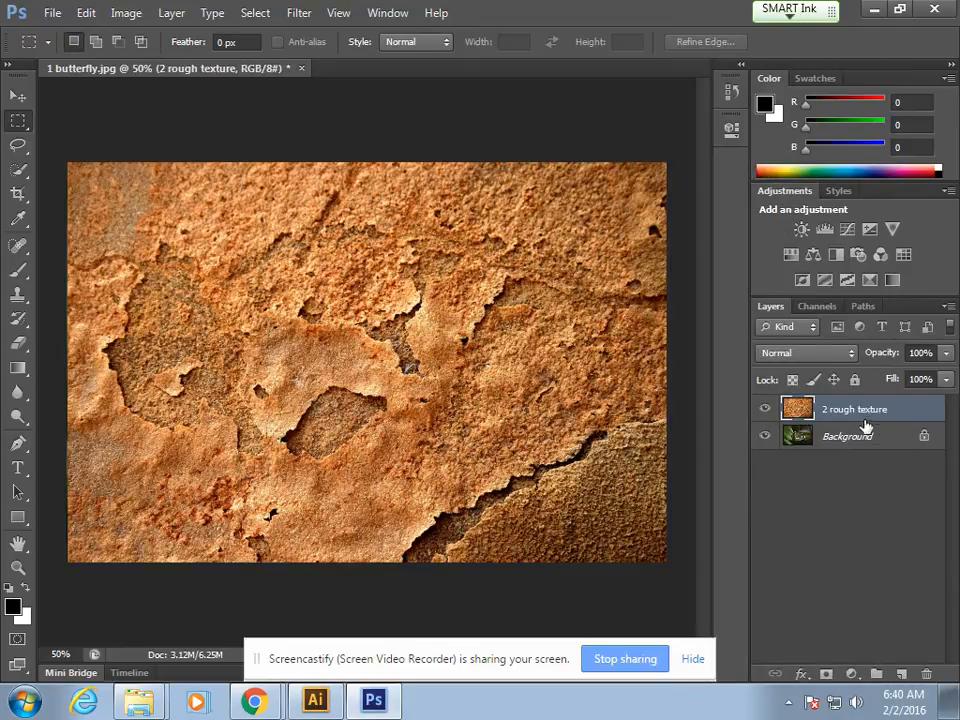
Step: Select the 2 rough texture layer above the background and try the Darken, Multiply and Color Burn blend modes on it
click(831, 435)
click(836, 414)
click(829, 438)
click(833, 414)
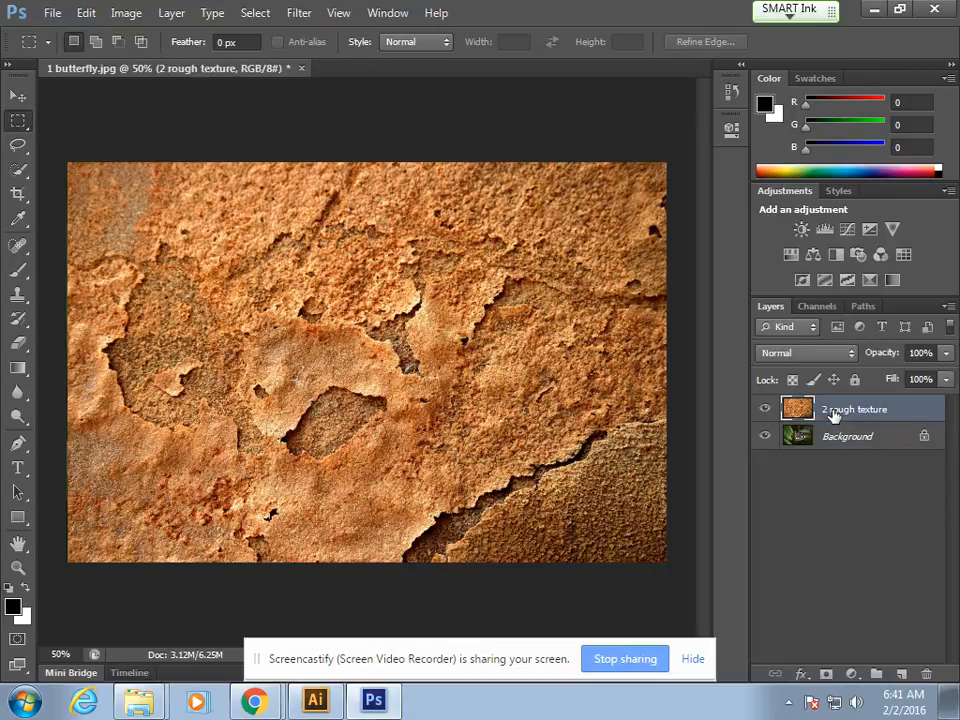
click(851, 358)
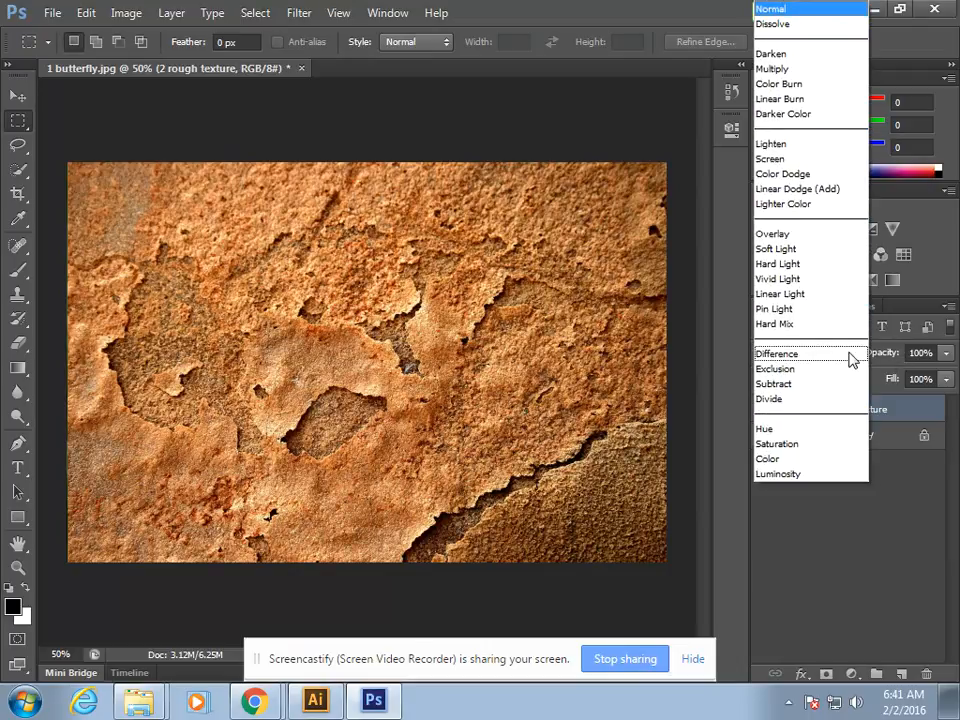
click(780, 54)
click(816, 358)
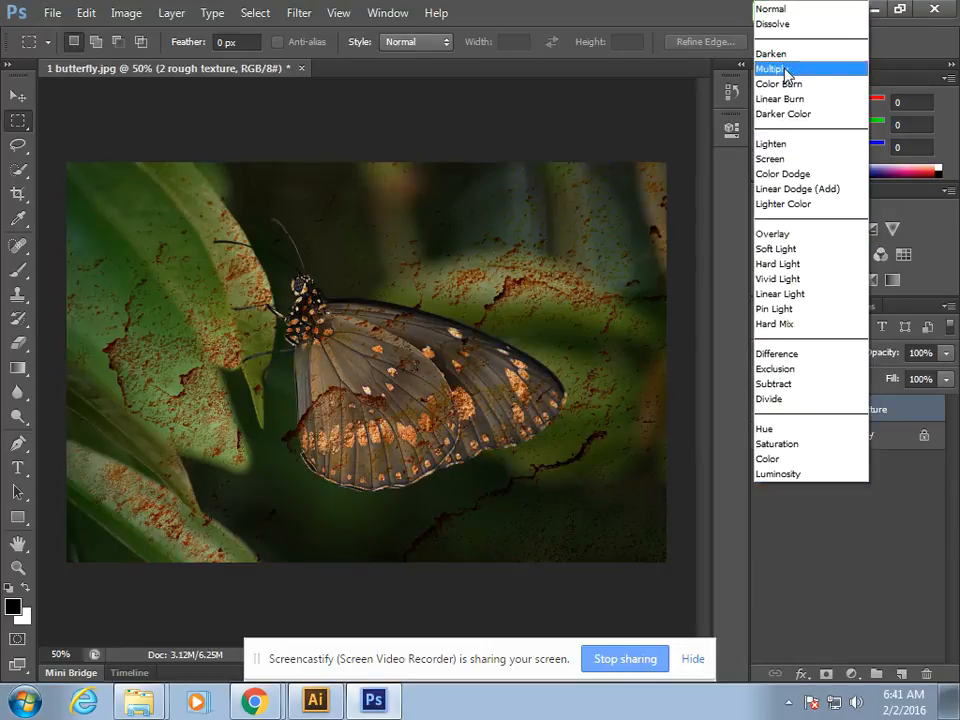
click(787, 70)
click(831, 352)
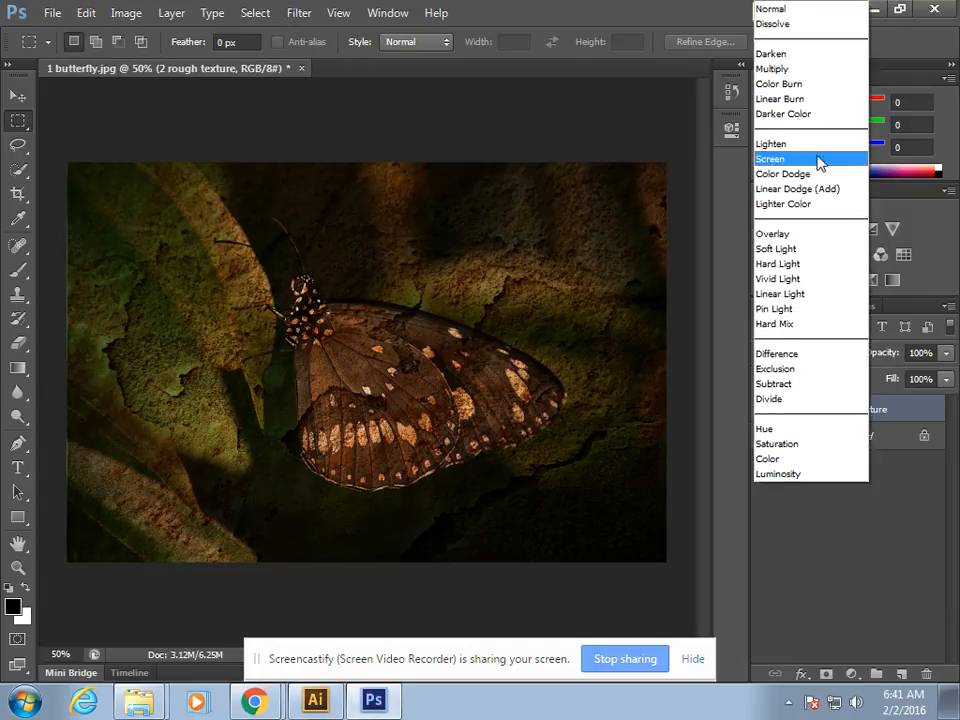
click(800, 84)
Step: Try the Lighten and Linear Dodge (Add) blend modes on the 2 rough texture layer
click(825, 352)
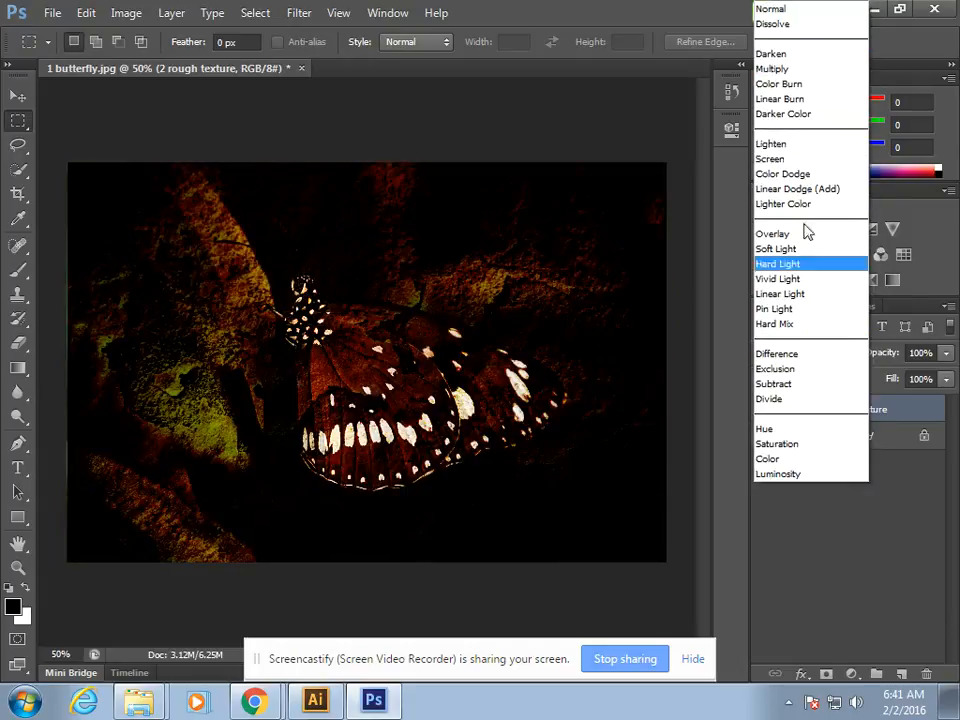
click(791, 145)
click(814, 346)
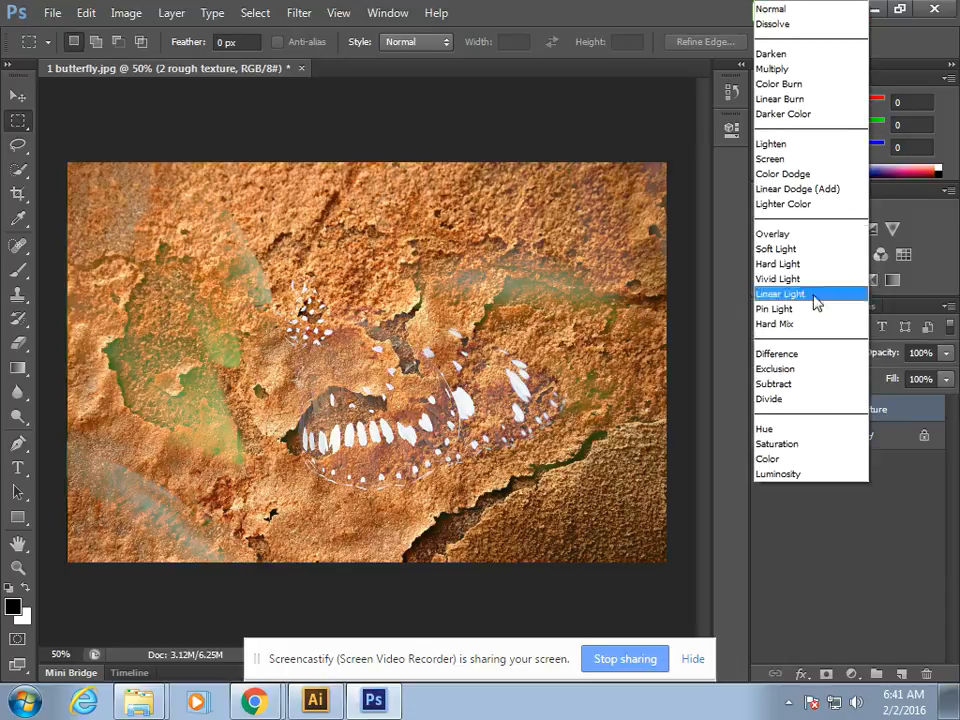
click(826, 189)
Step: Try the Soft Light, Pin Light and Exclusion blend modes on the 2 rough texture layer
click(816, 352)
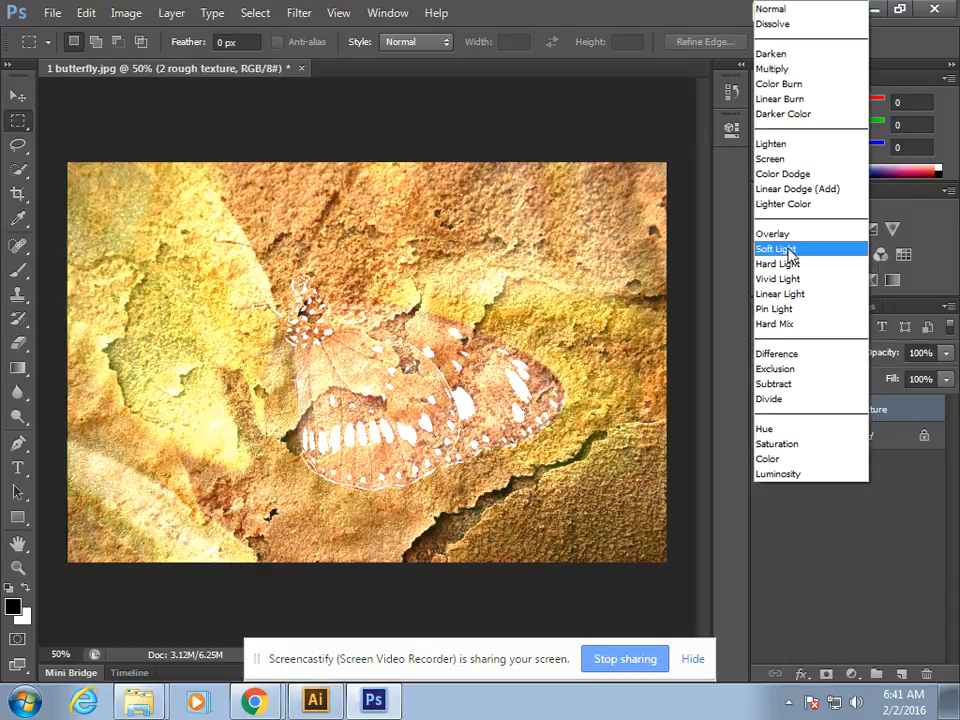
click(789, 249)
click(806, 360)
click(785, 308)
click(800, 356)
click(800, 367)
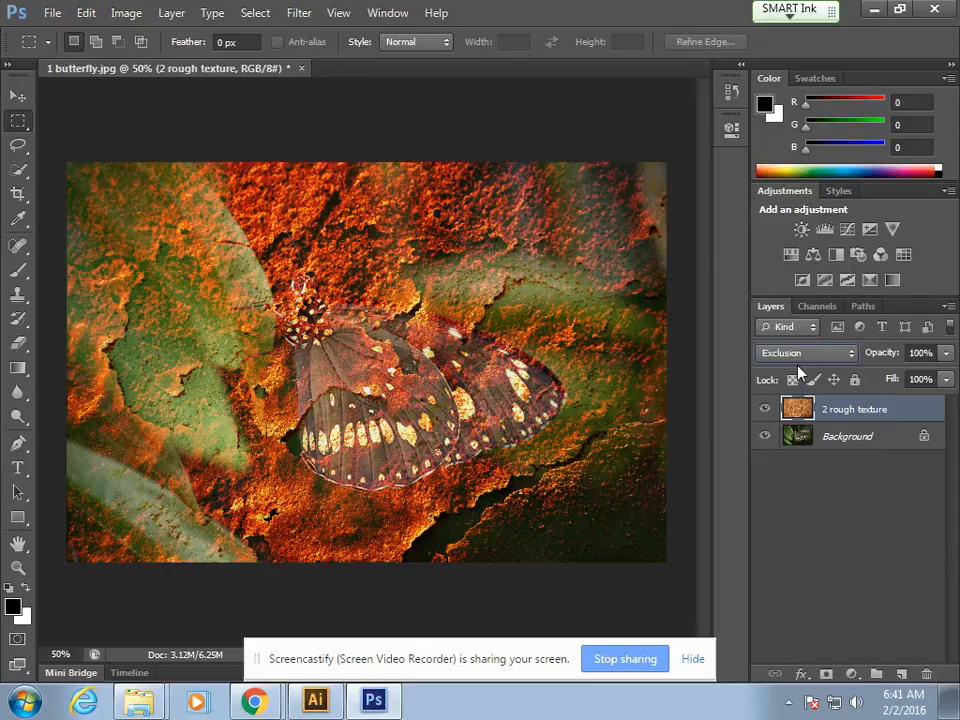
Step: Set the 2 rough texture layer's blend mode to Multiply and lower its opacity to 45%
click(806, 355)
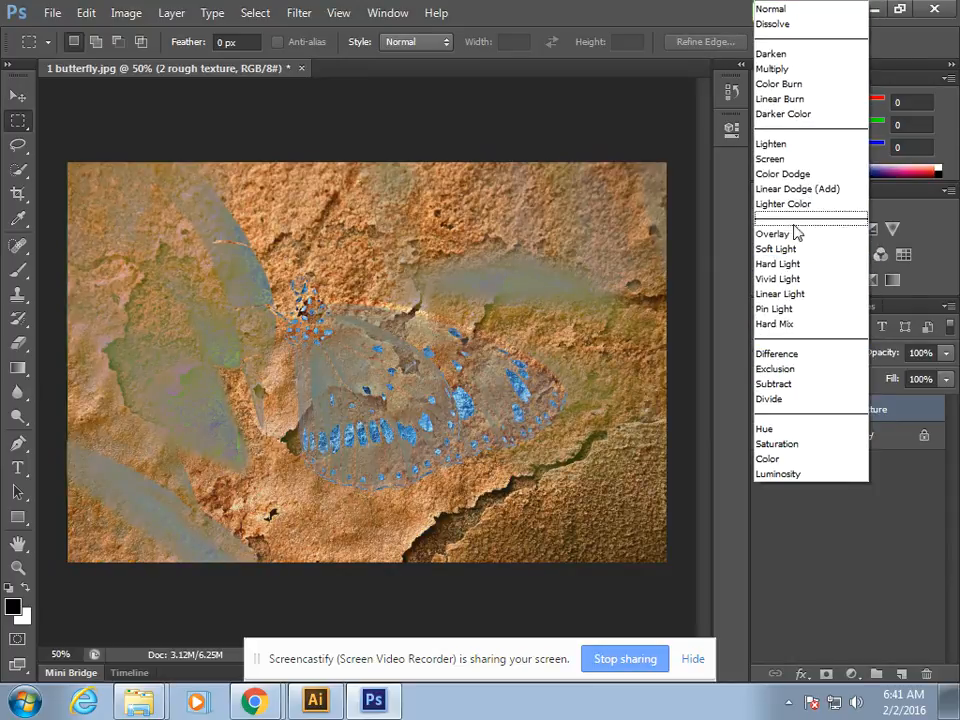
click(772, 68)
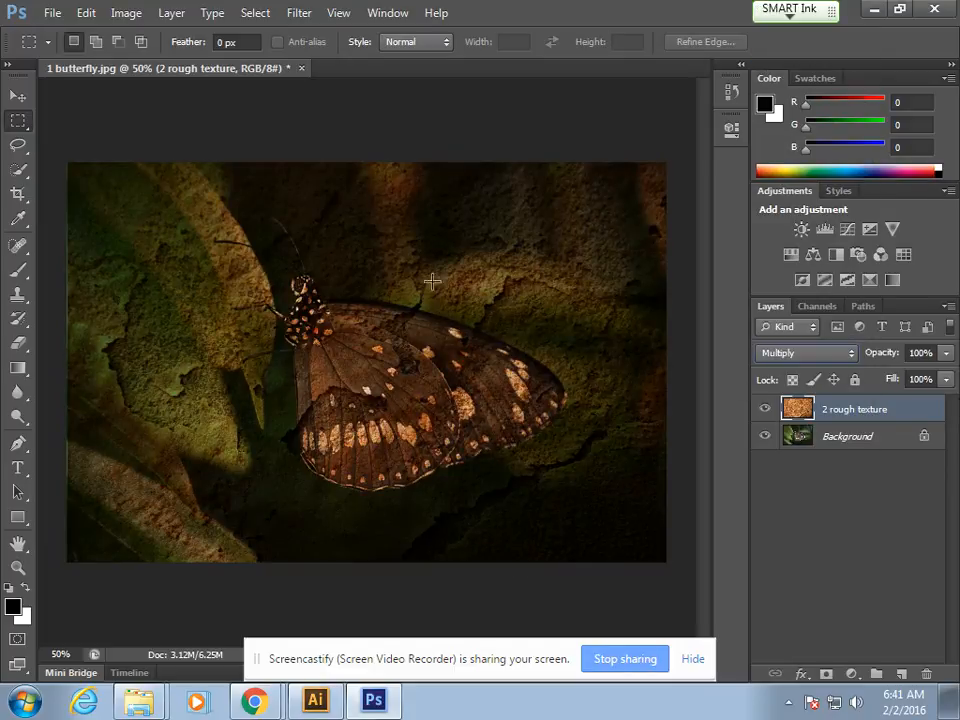
click(945, 353)
drag(945, 376, 896, 379)
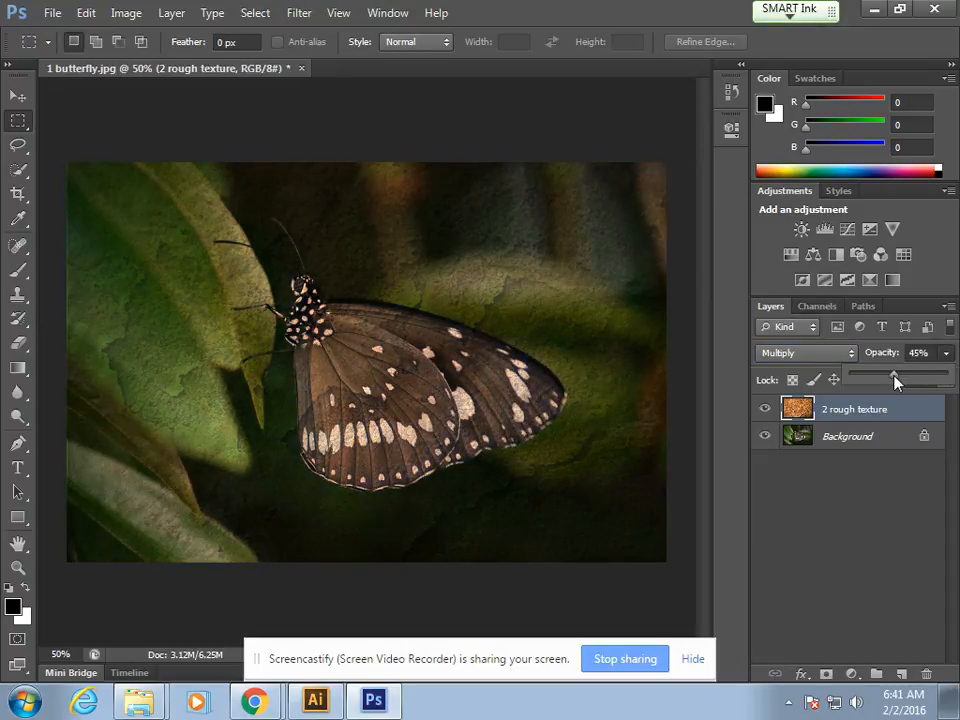
click(881, 388)
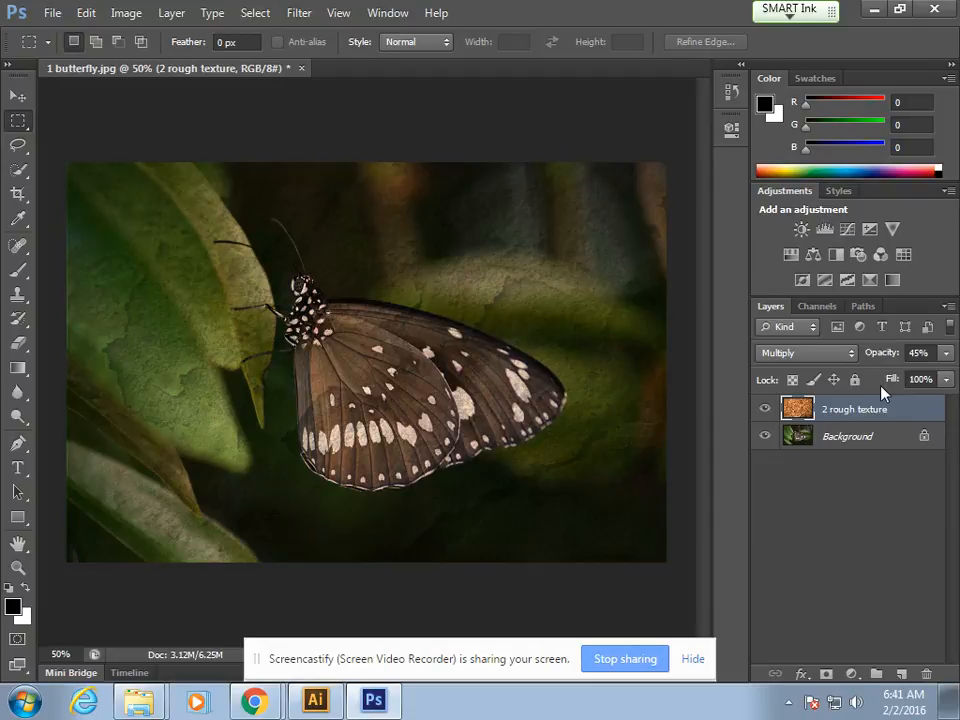
click(944, 354)
drag(898, 376, 885, 378)
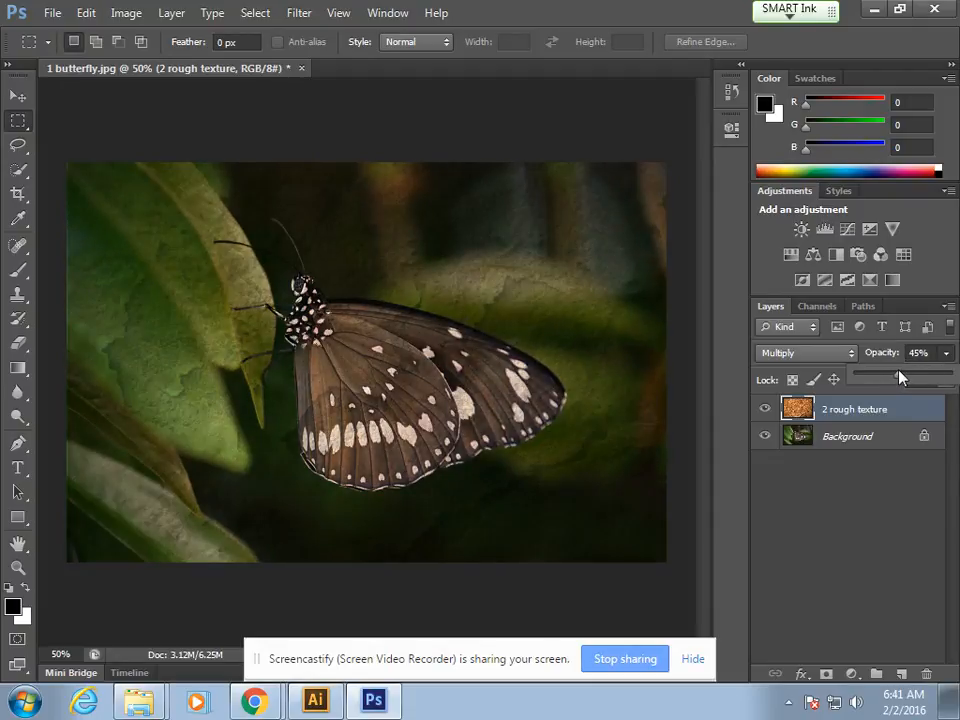
Step: Change the 2 rough texture layer's blend mode to Overlay and raise its opacity to 100%
click(836, 355)
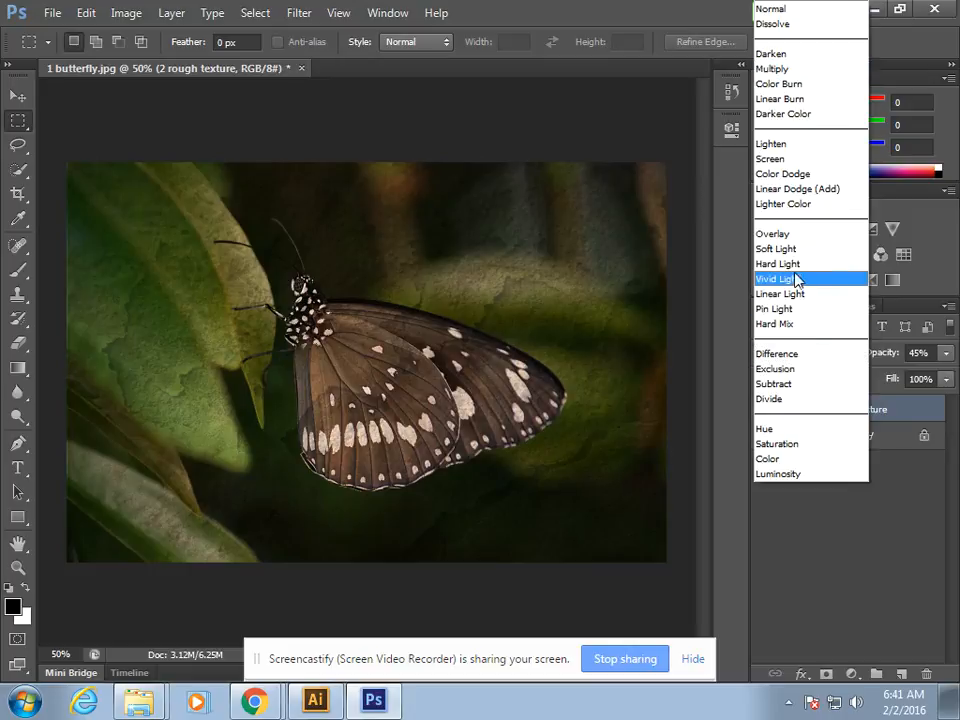
click(799, 236)
click(945, 353)
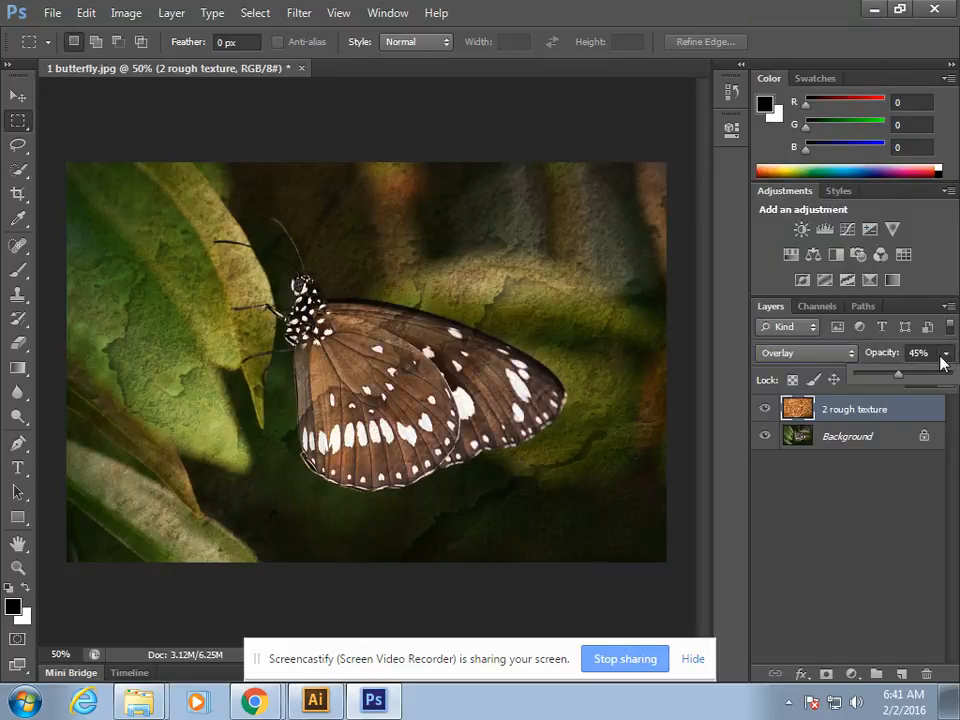
drag(909, 378, 956, 378)
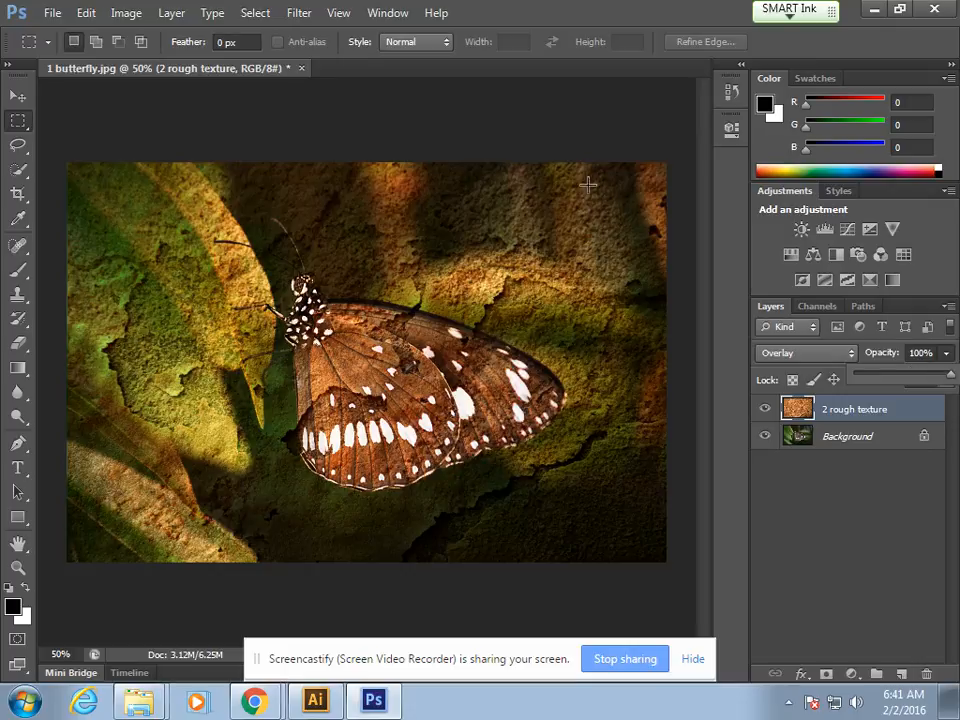
Step: Try the Soft Light blend mode on the 2 rough texture layer, and switch it to Lighten
click(836, 358)
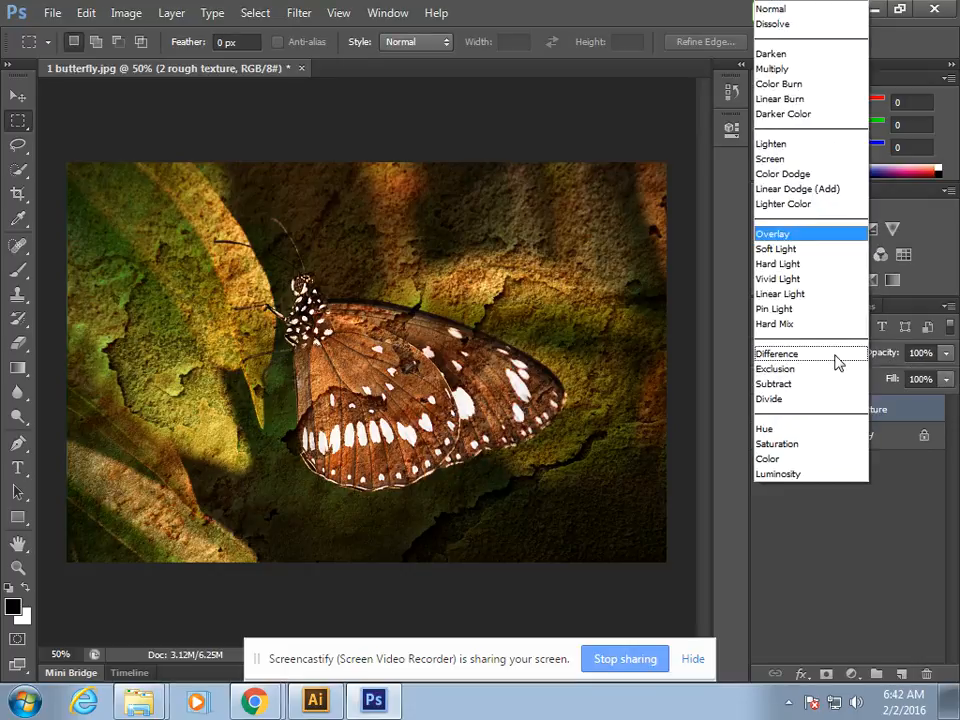
click(795, 249)
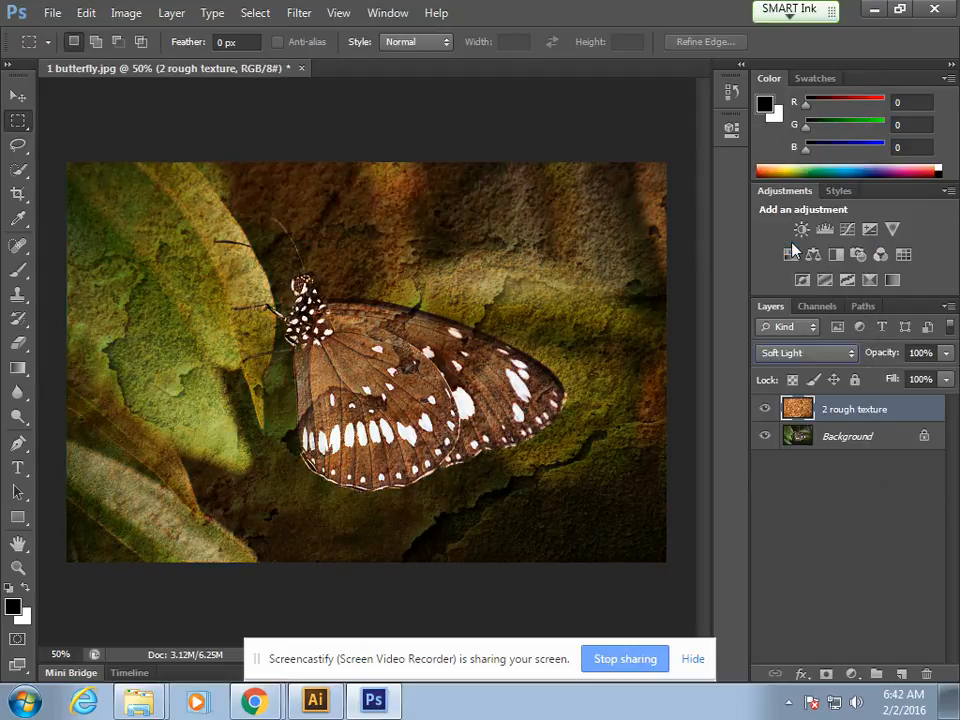
click(806, 353)
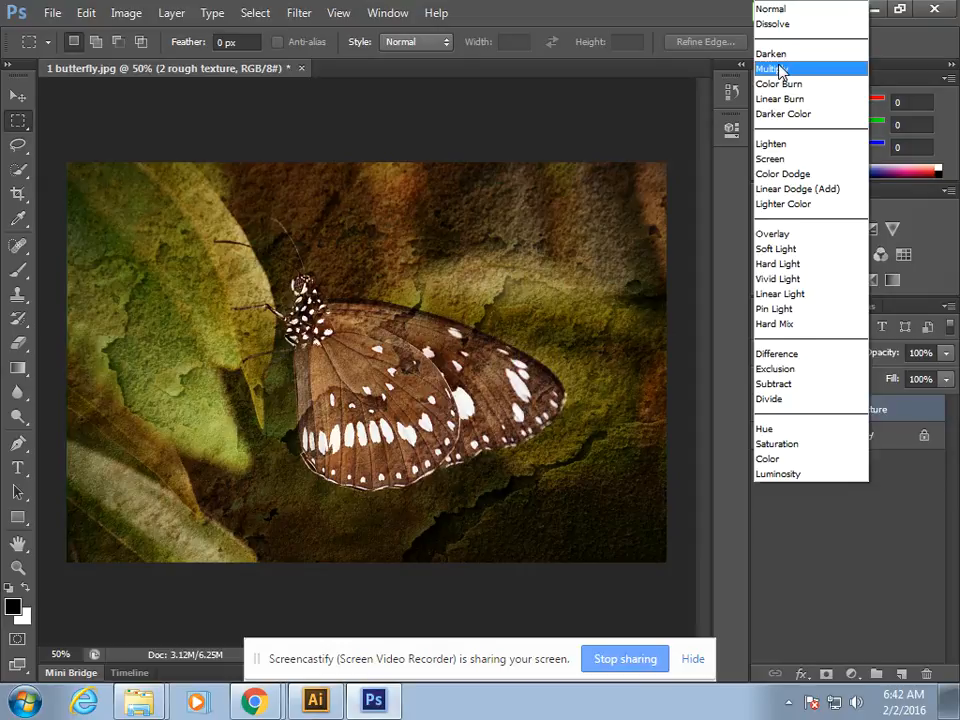
click(777, 148)
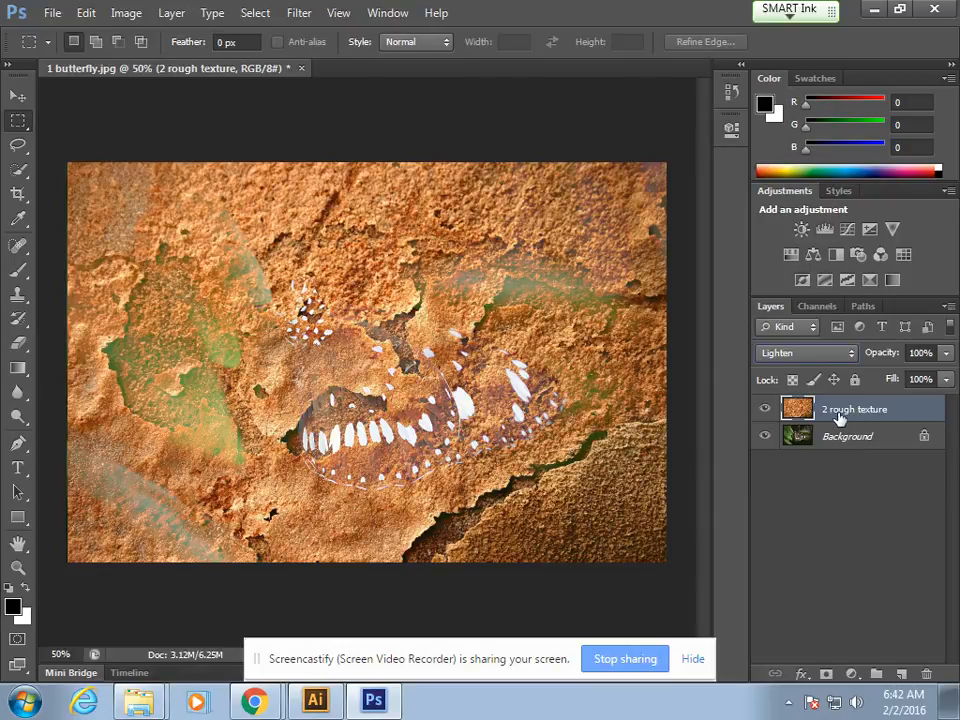
Step: Keep the 2 rough texture layer on Lighten and convert the locked Background into a regular layer
click(790, 364)
click(789, 145)
click(908, 437)
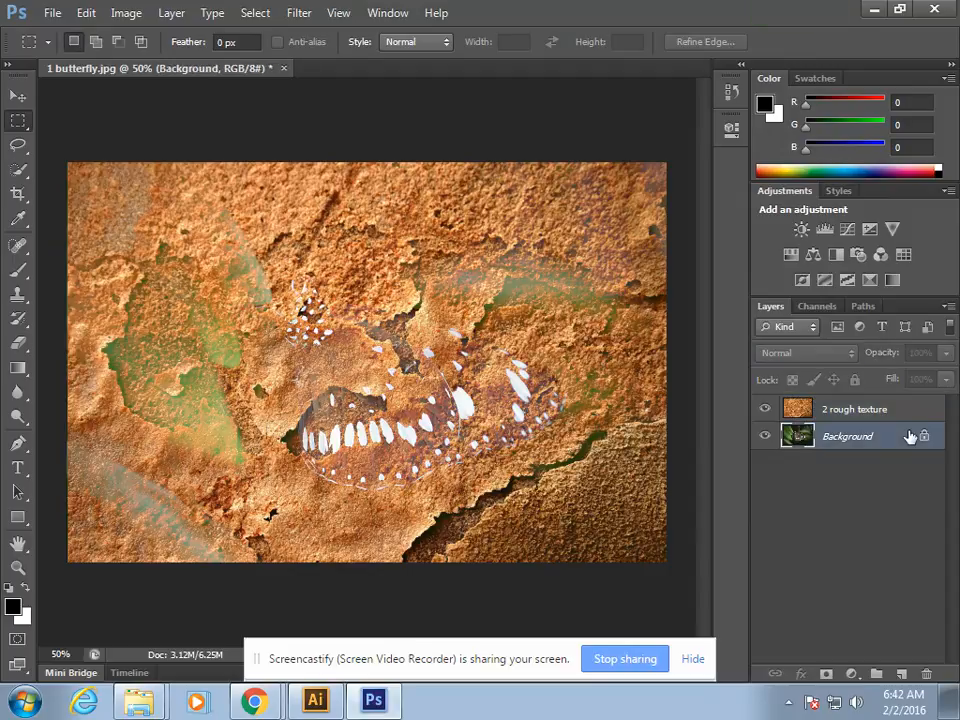
right_click(910, 438)
click(925, 441)
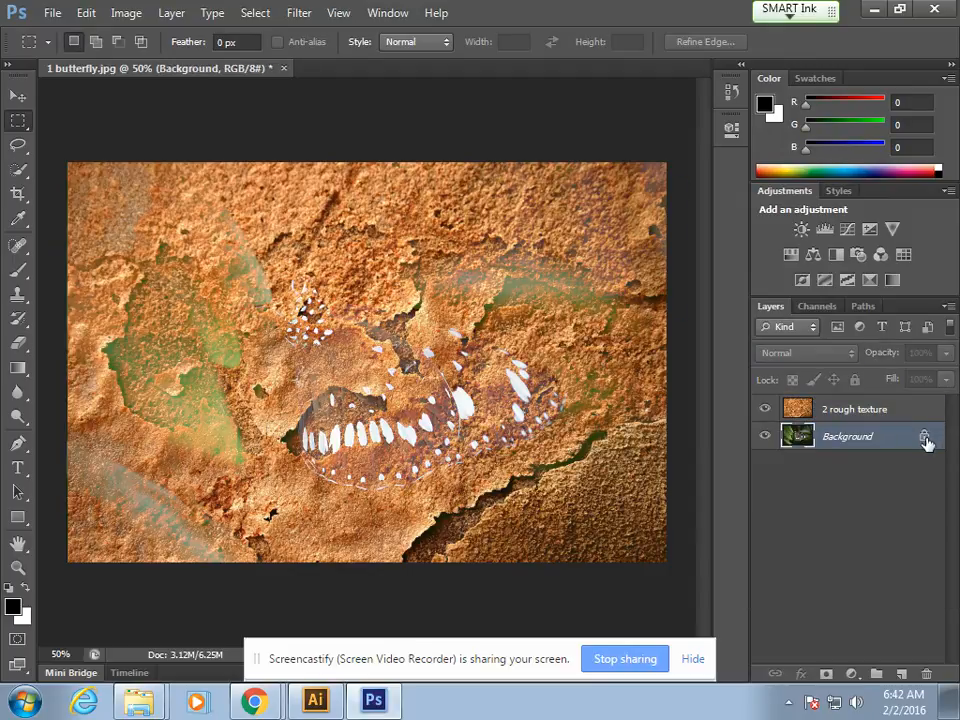
click(655, 222)
Step: Move Layer 0 above the 2 rough texture layer and set the texture layer's blend mode to Normal
drag(872, 430, 868, 396)
click(865, 433)
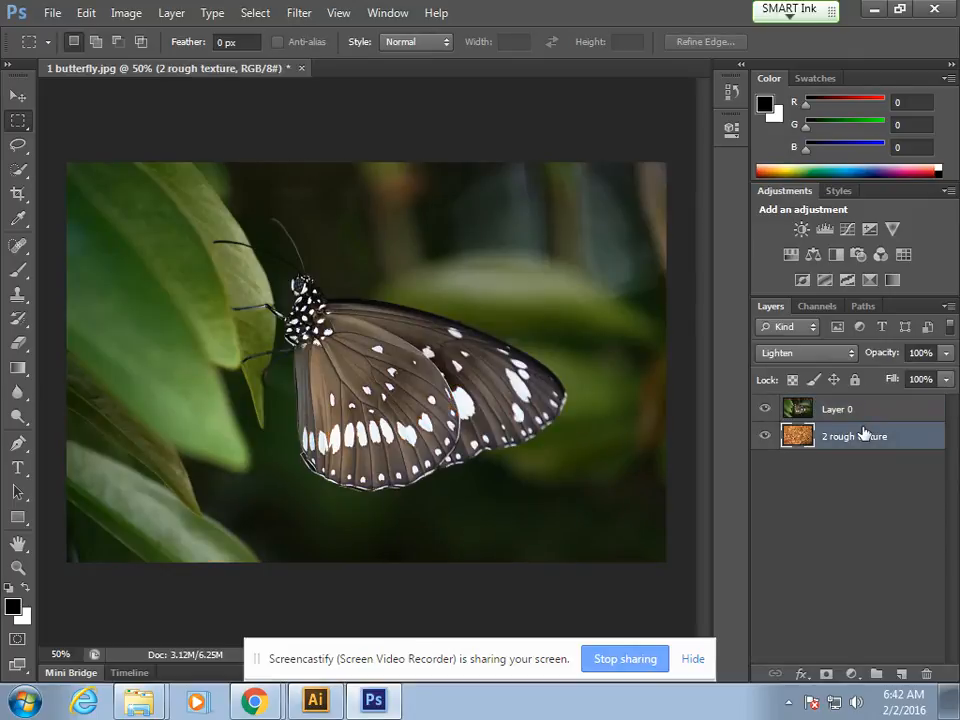
click(840, 356)
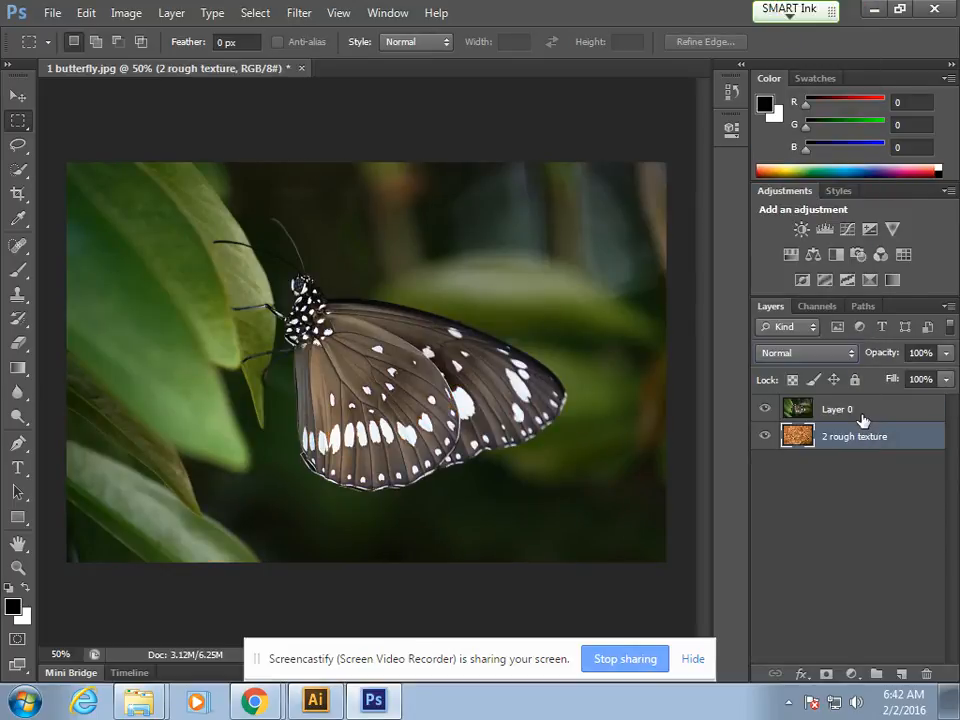
Step: Set Layer 0's blend mode to Lighten
click(860, 419)
click(848, 352)
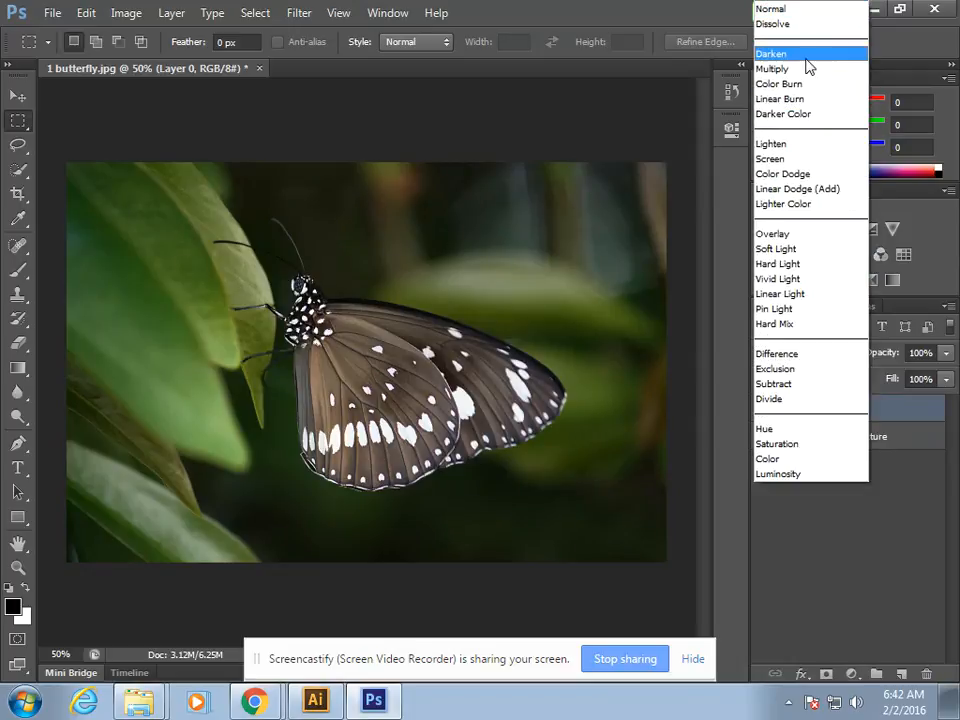
click(805, 150)
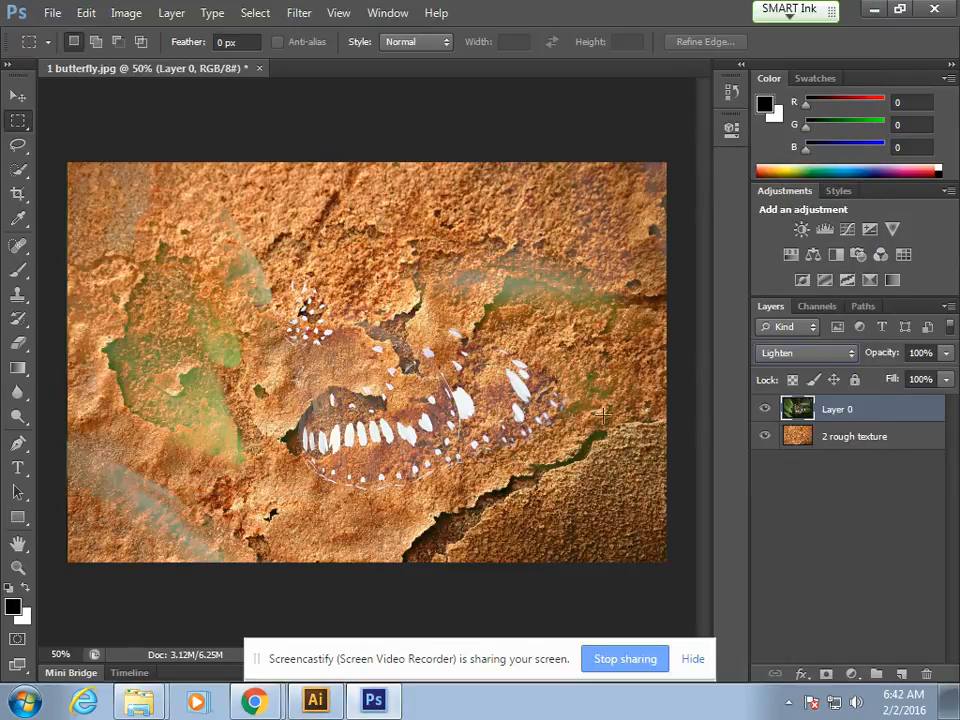
Step: Move the 2 rough texture layer back above Layer 0 and try the Lighten and Multiply blend modes on it
mouse_move(853, 418)
mouse_down()
mouse_move(847, 440)
mouse_move(849, 400)
mouse_up()
drag(827, 418, 829, 452)
click(845, 415)
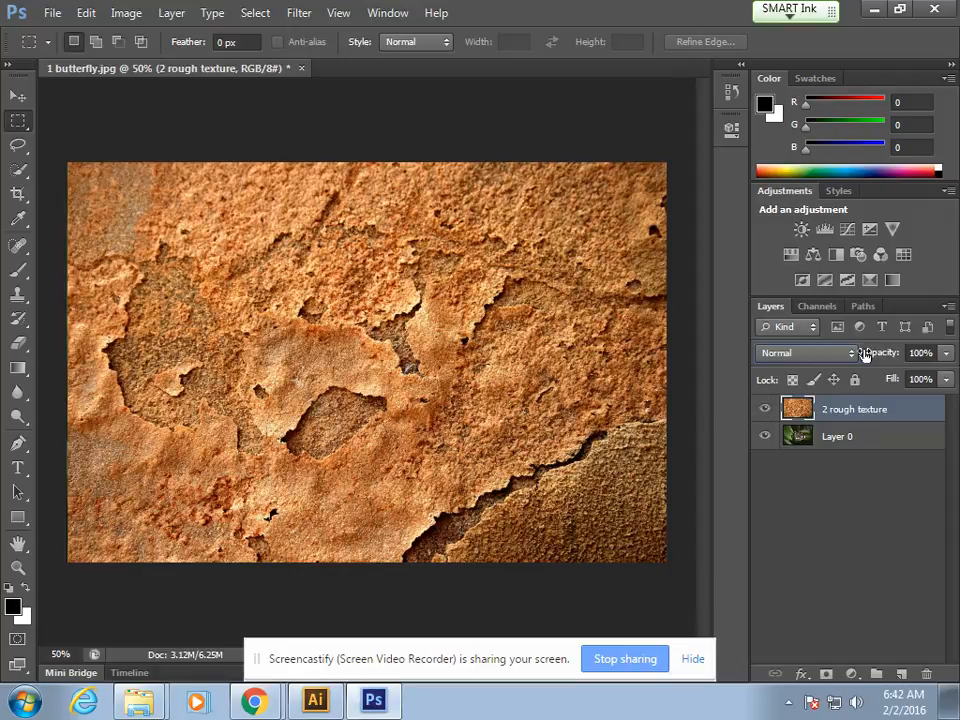
click(849, 353)
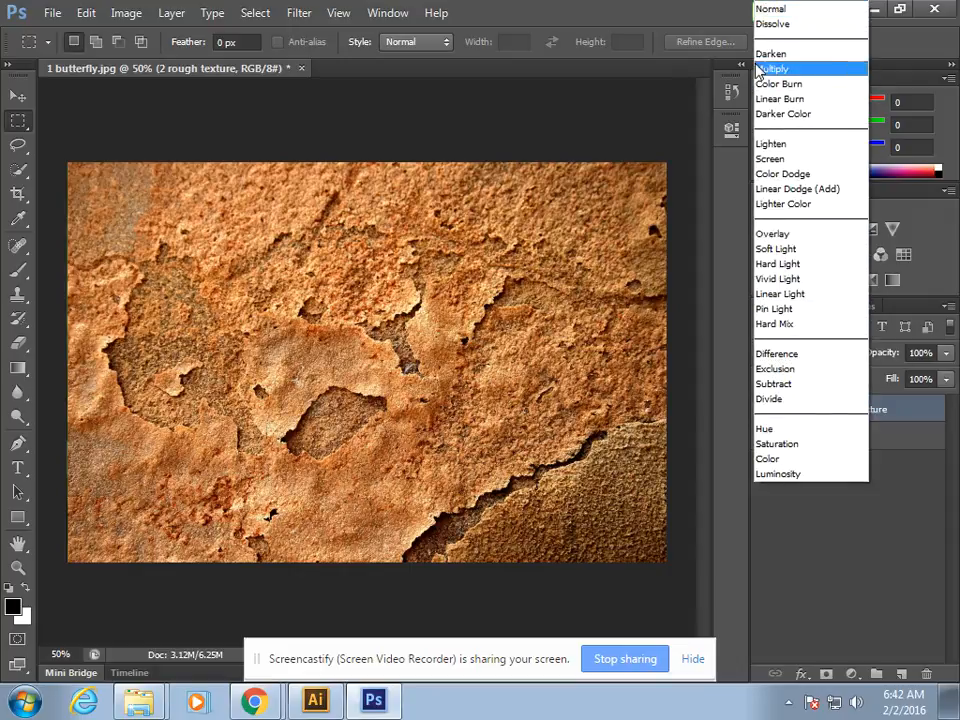
click(800, 144)
click(800, 350)
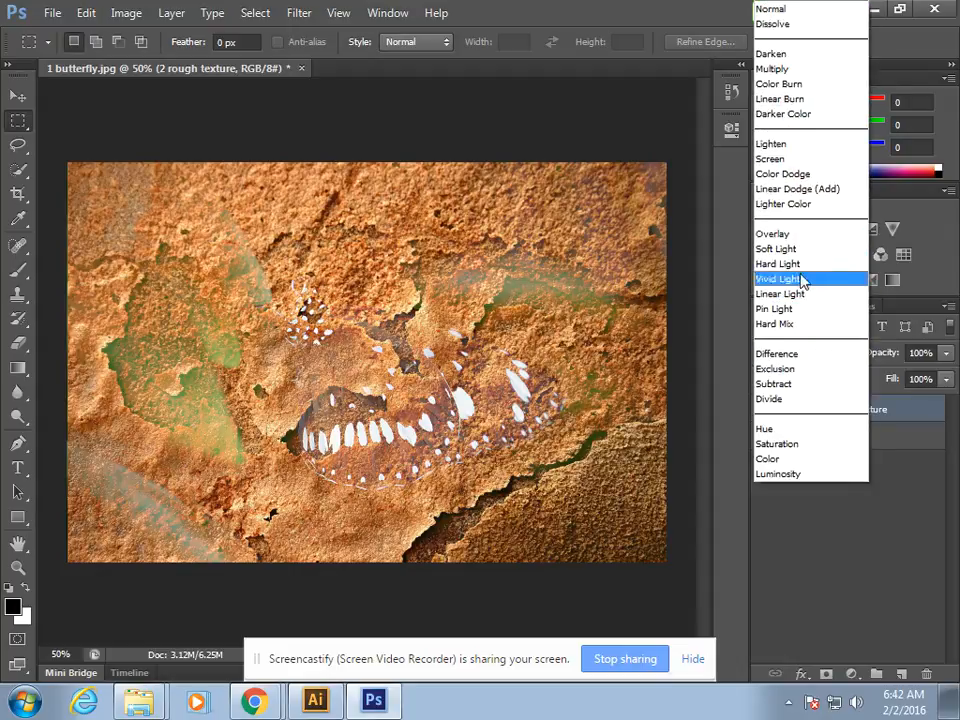
click(783, 67)
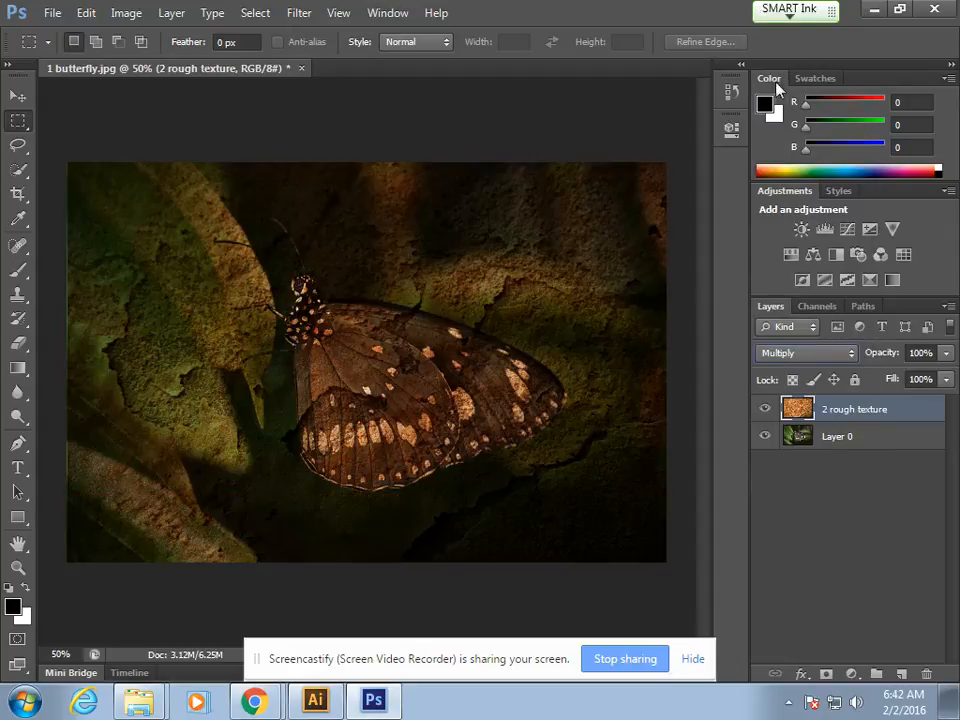
Step: Set Layer 0's blend mode to Normal and the 2 rough texture layer's blend mode to Overlay
click(855, 433)
click(829, 354)
click(758, 10)
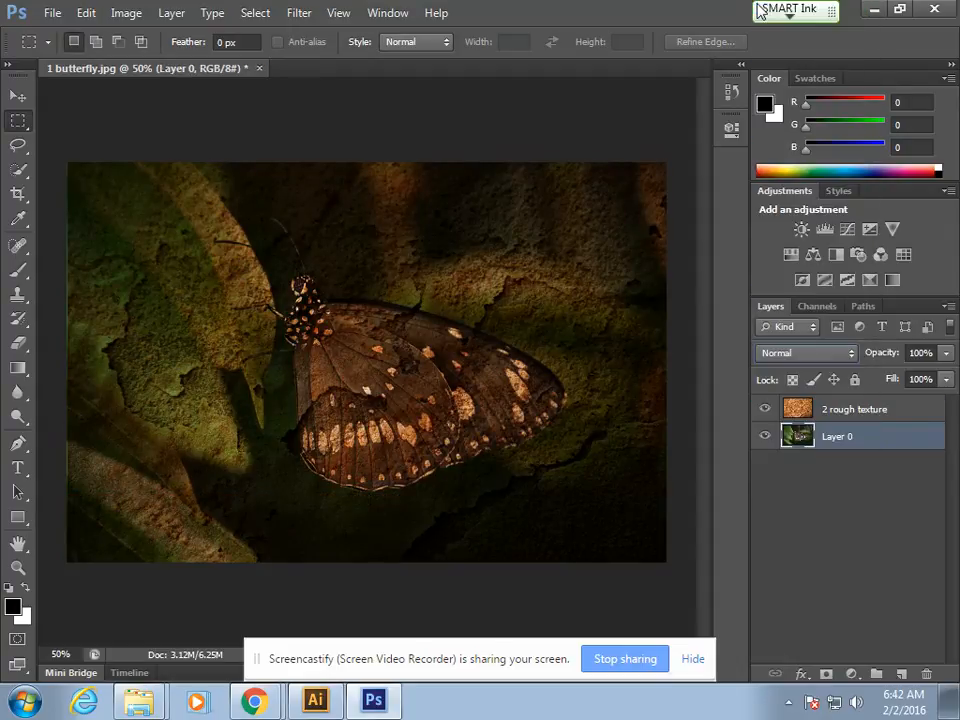
click(893, 408)
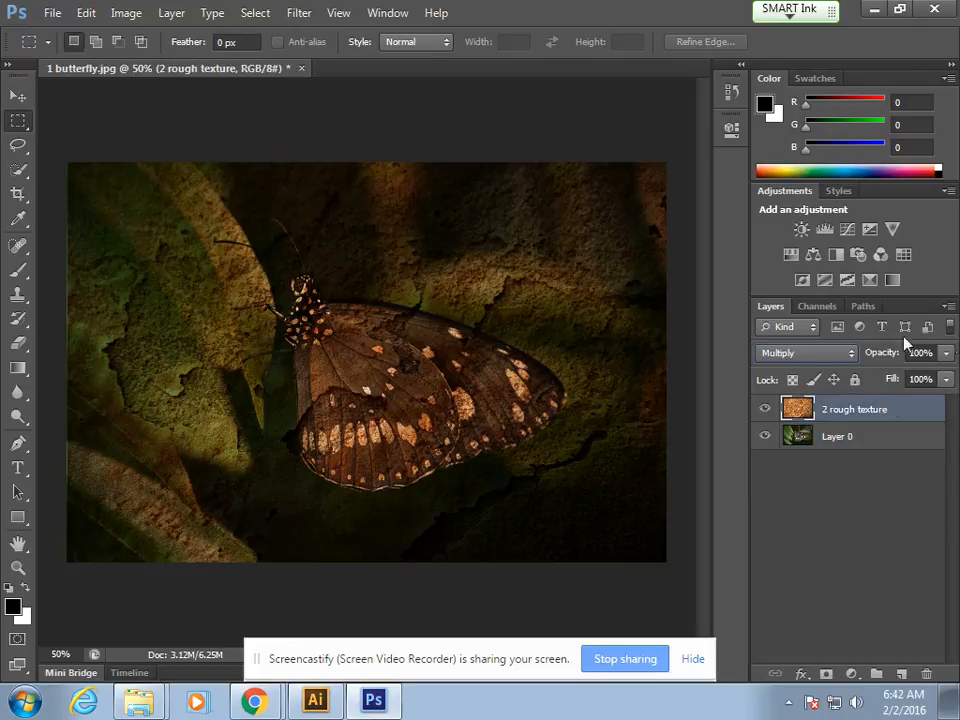
click(806, 353)
click(780, 234)
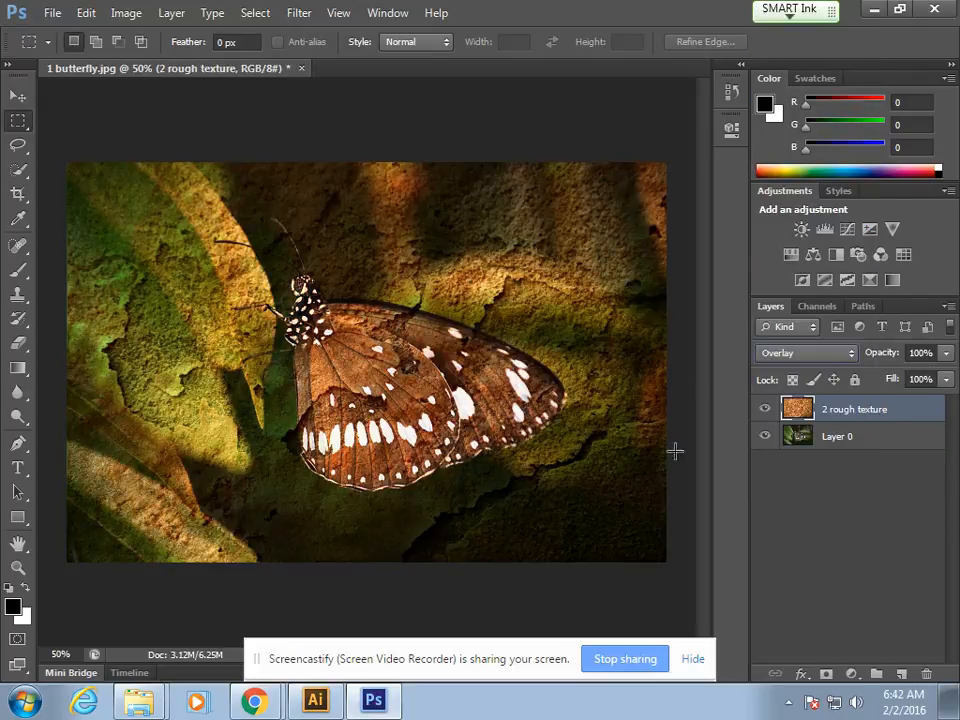
click(60, 12)
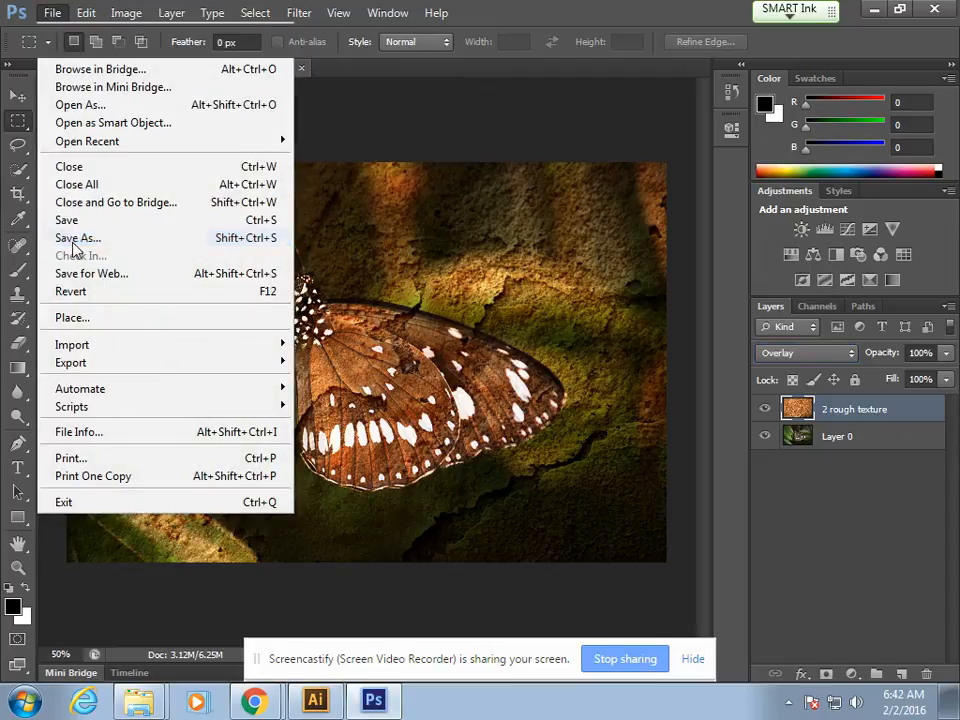
click(77, 238)
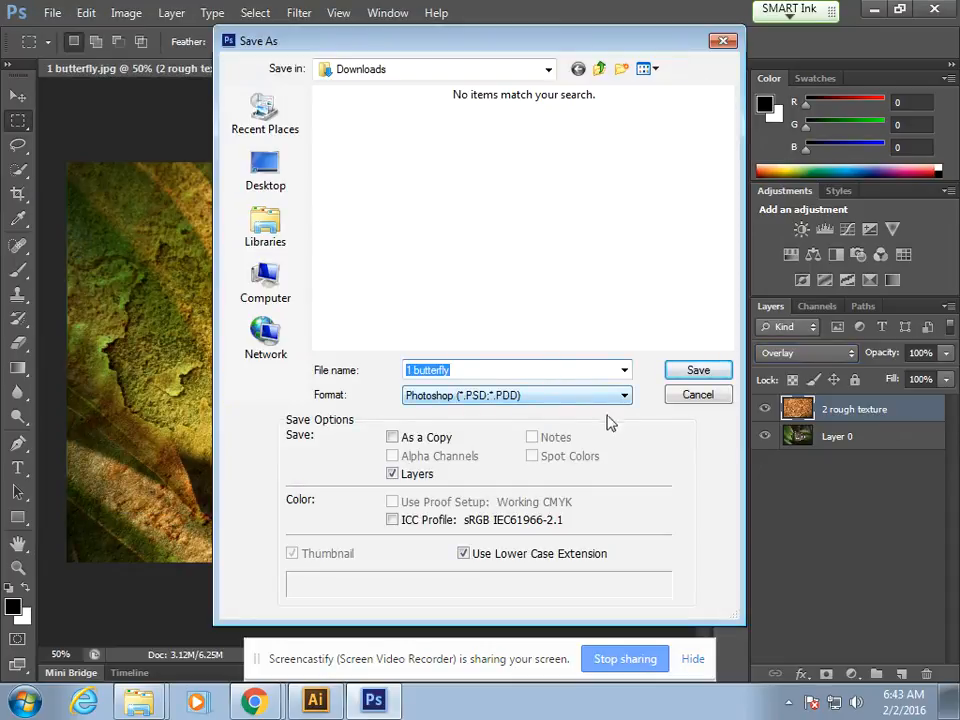
click(699, 396)
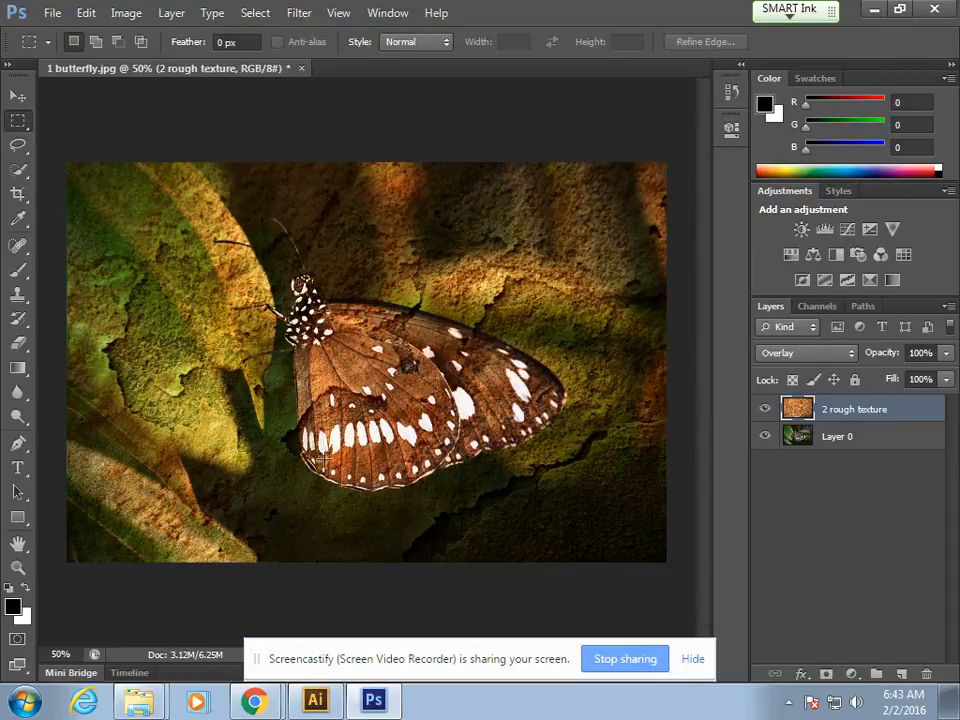
Step: Try the Difference, Exclusion and Hue blend modes on the 2 rough texture layer, and switch it to Multiply
click(780, 353)
click(772, 355)
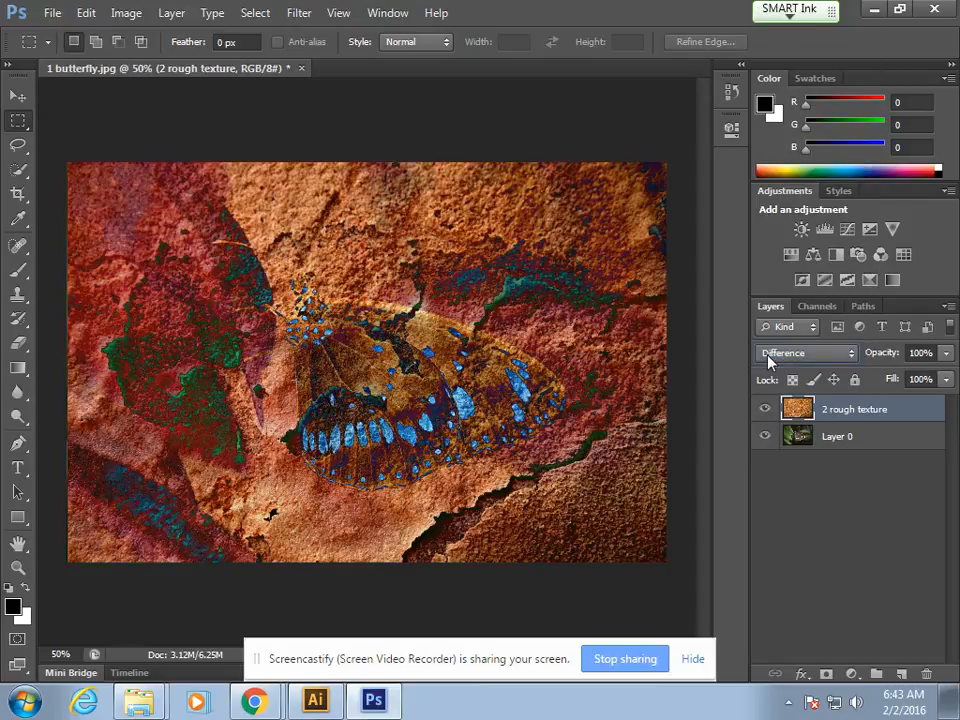
click(812, 364)
click(803, 370)
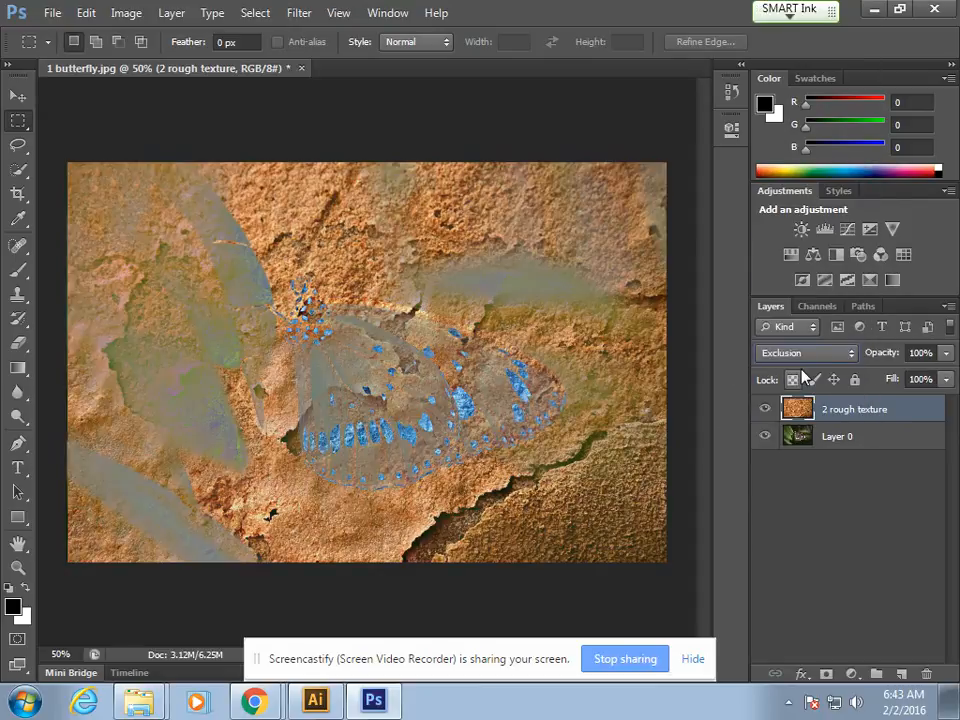
click(818, 355)
click(790, 440)
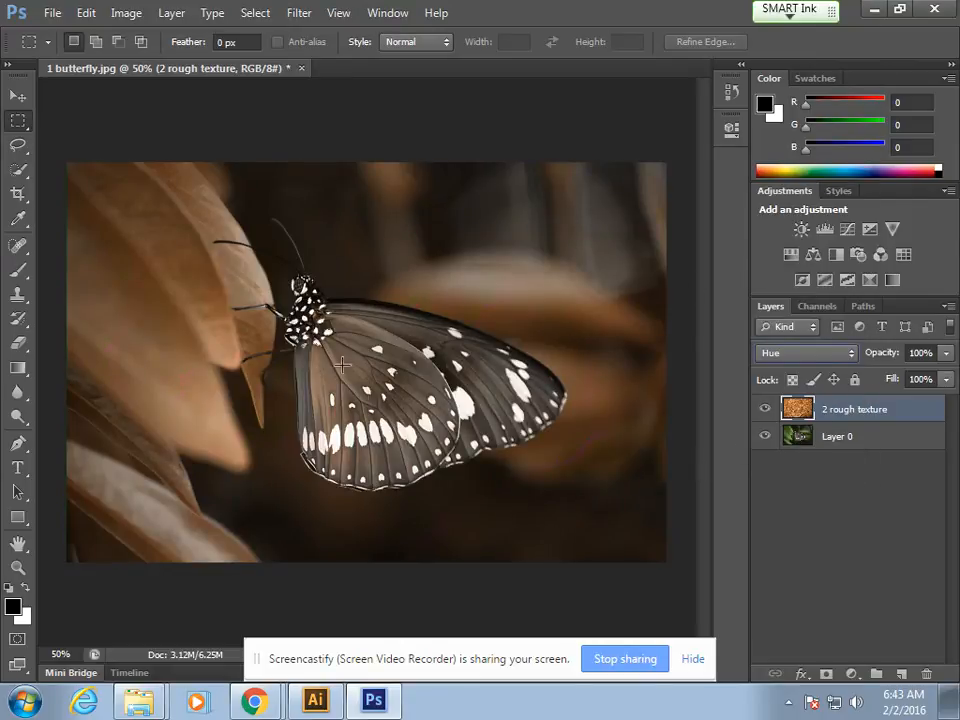
click(822, 365)
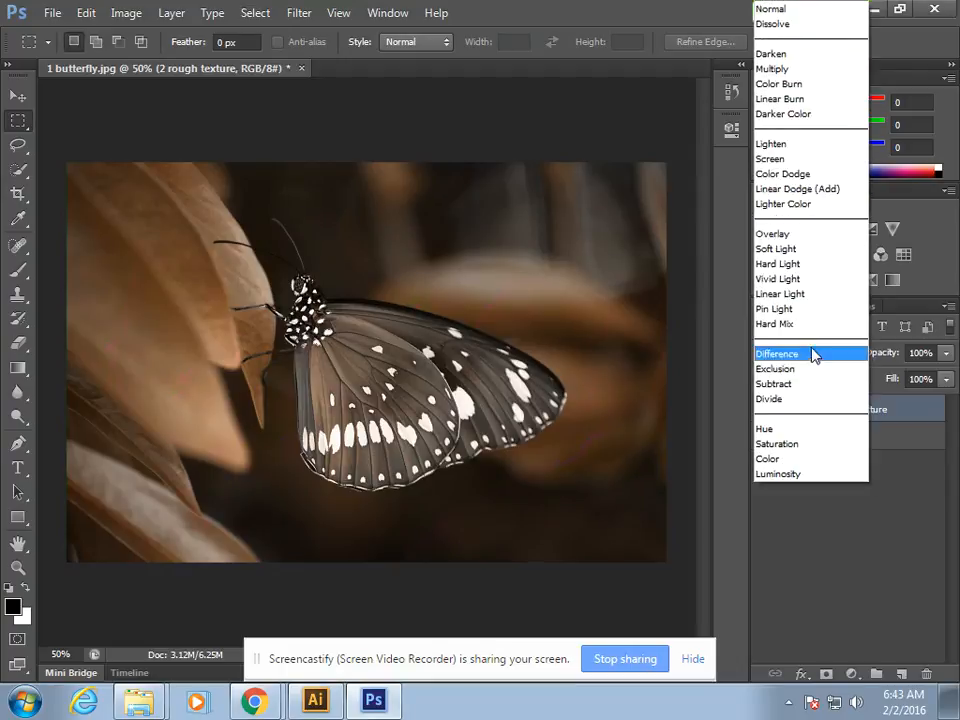
click(789, 69)
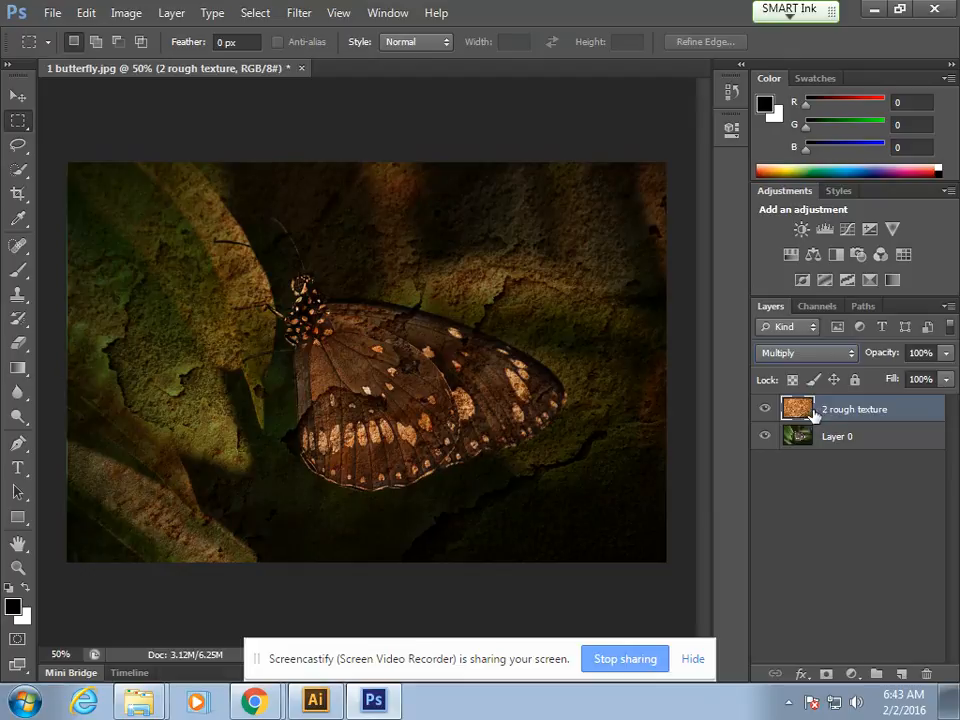
Step: Delete the 2 rough texture layer and close the 2 rough texture.jpg preview in Chrome
drag(852, 411, 930, 672)
mouse_move(254, 700)
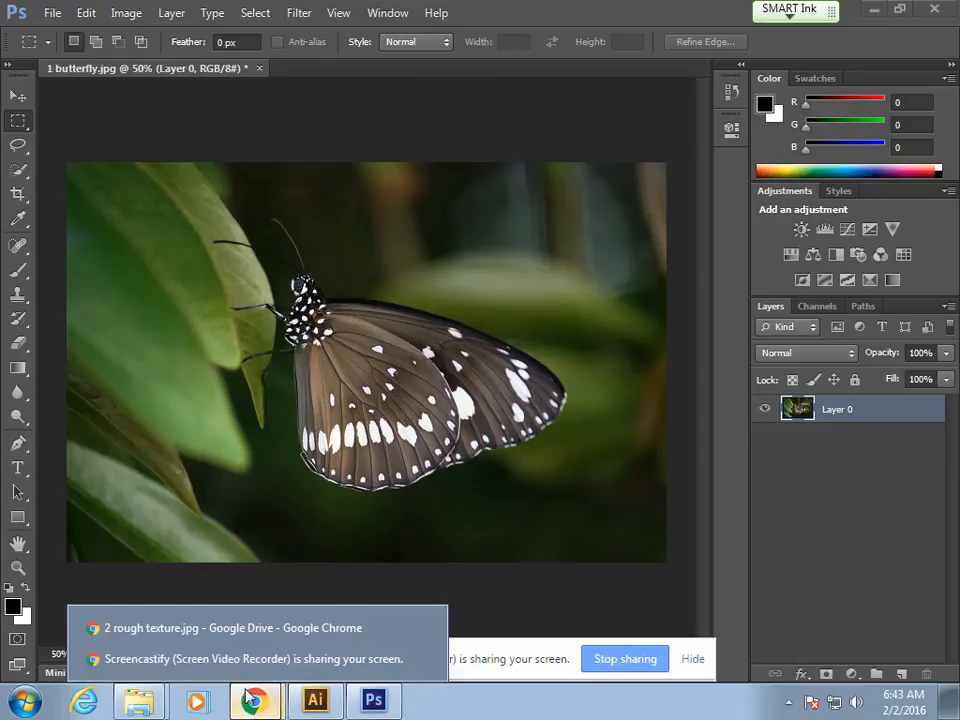
click(229, 628)
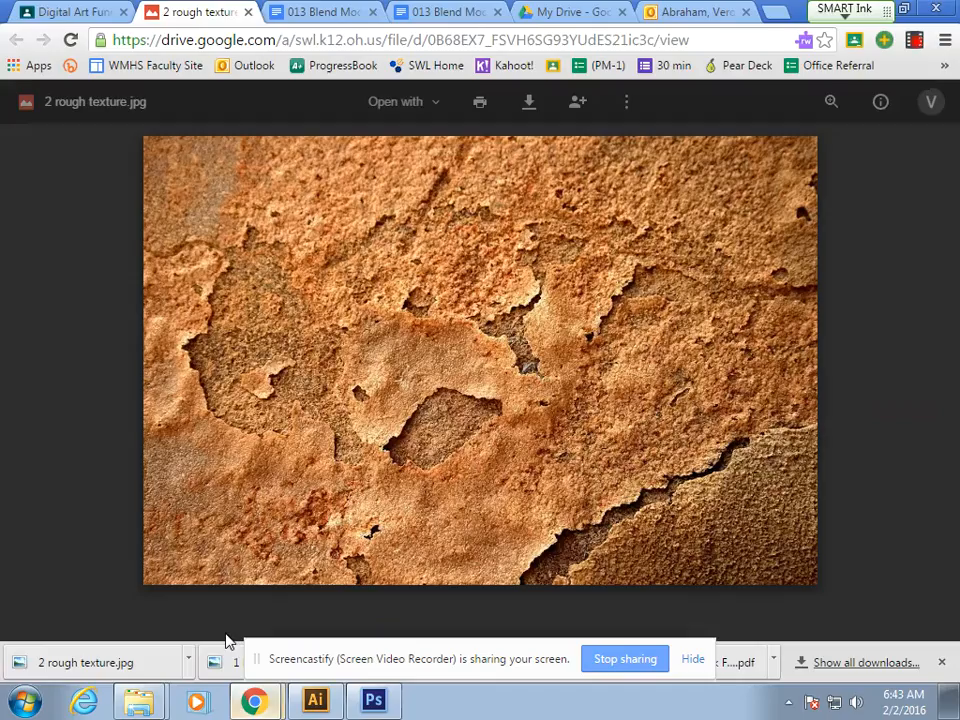
click(248, 12)
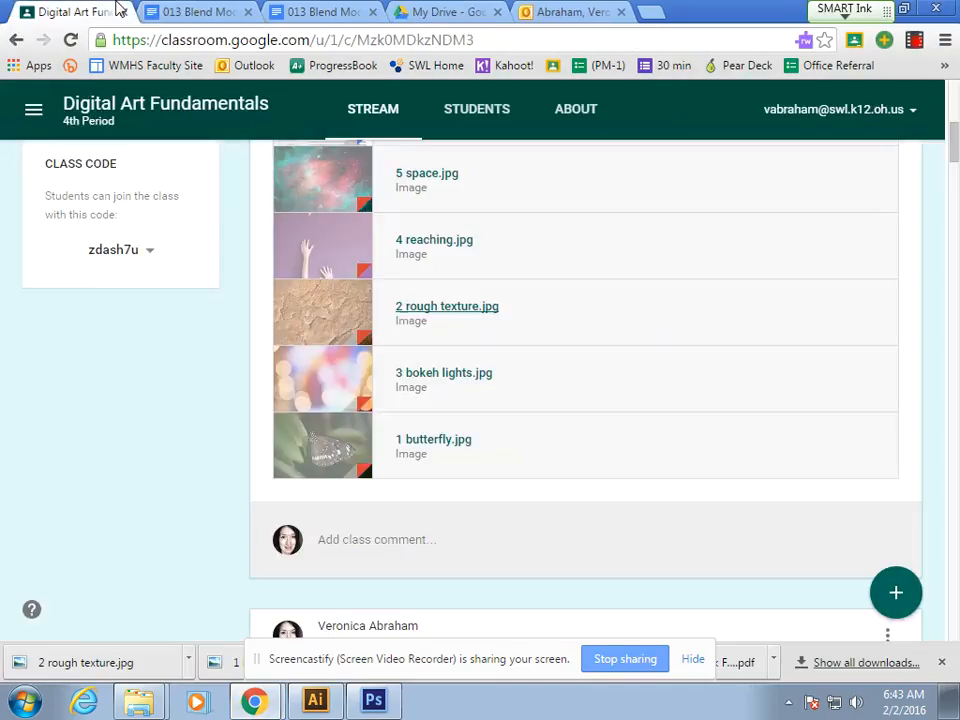
Step: Download 3 bokeh lights.jpg from the class stream and place it at full size over the butterfly image in Photoshop
click(461, 376)
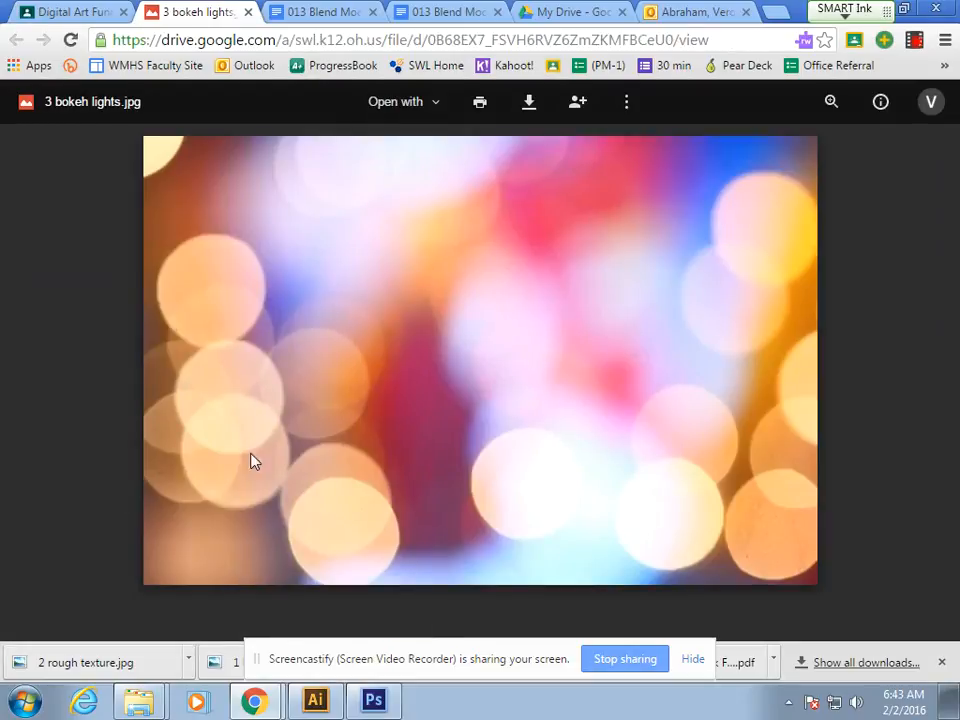
click(530, 101)
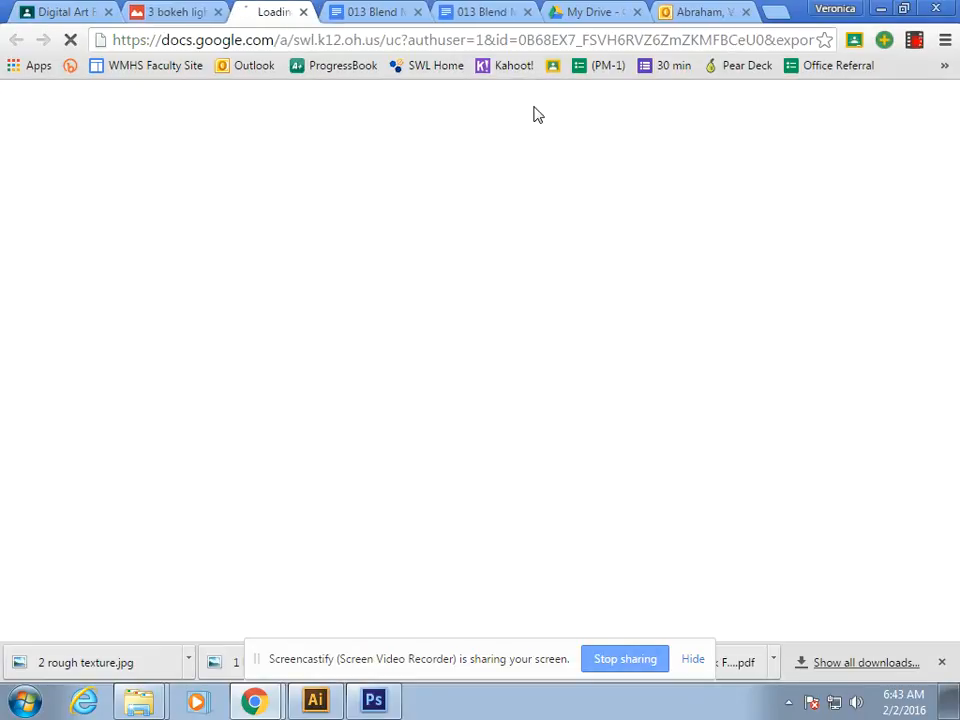
drag(22, 662, 504, 368)
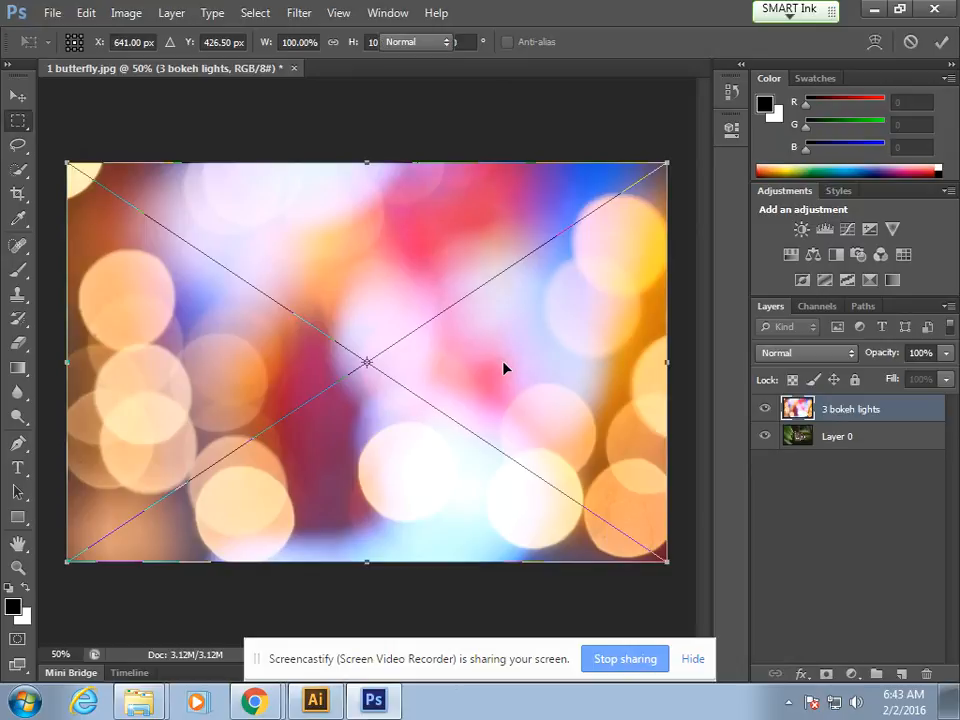
key(Return)
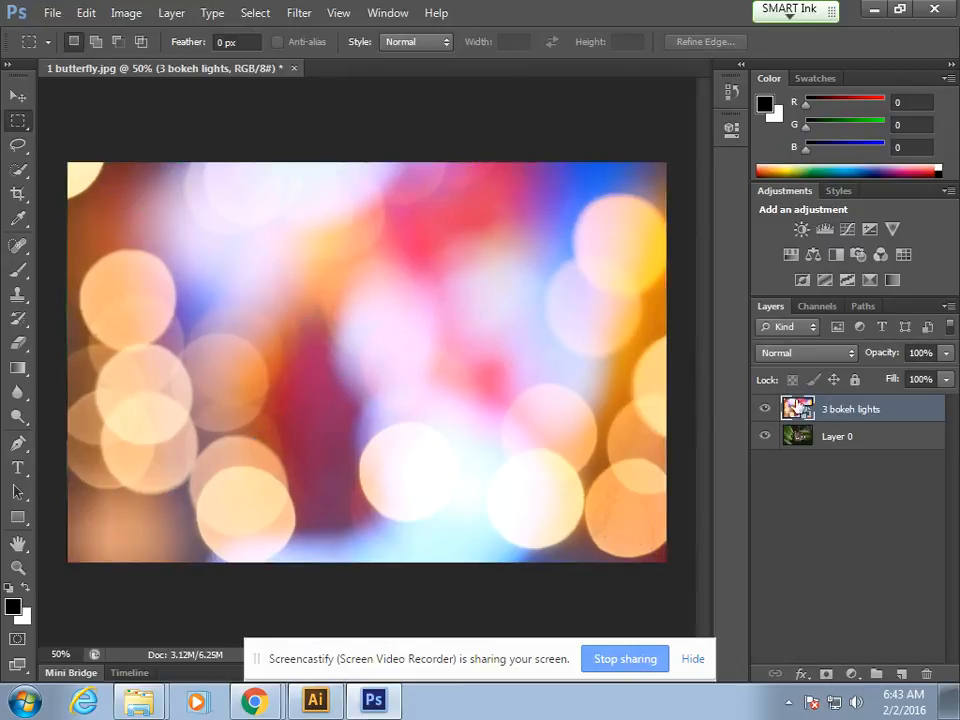
Step: Rasterize the 3 bokeh lights layer and try the Multiply and Overlay blend modes on it
right_click(833, 411)
click(815, 356)
click(765, 68)
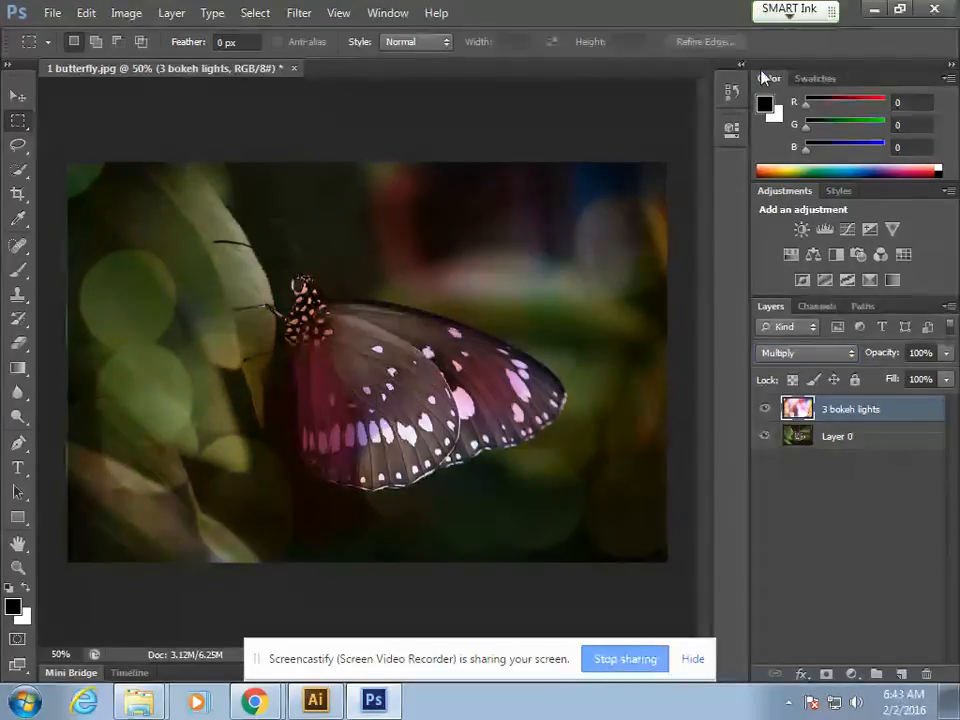
click(835, 355)
click(822, 233)
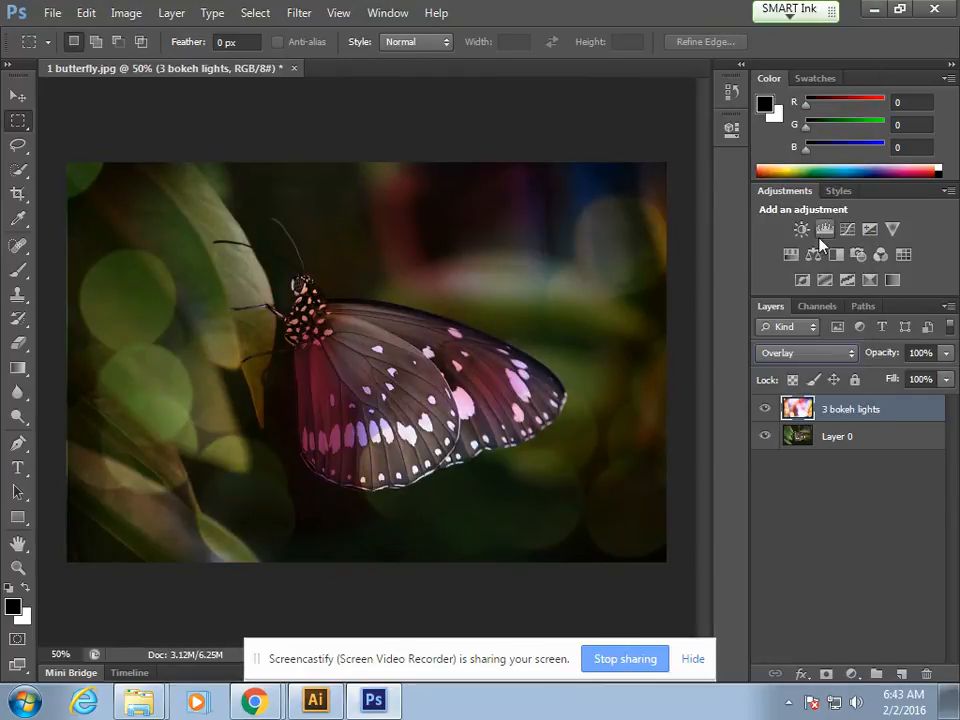
Step: Try the Lighten and Soft Light blend modes on the 3 bokeh lights layer, and switch it to Hue
click(818, 355)
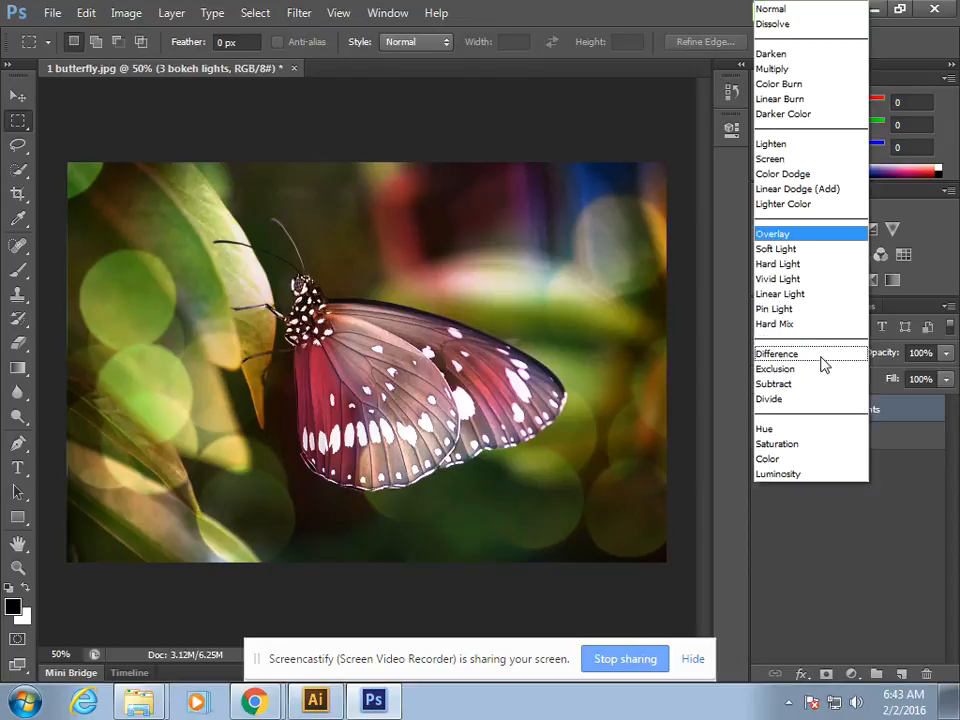
click(780, 144)
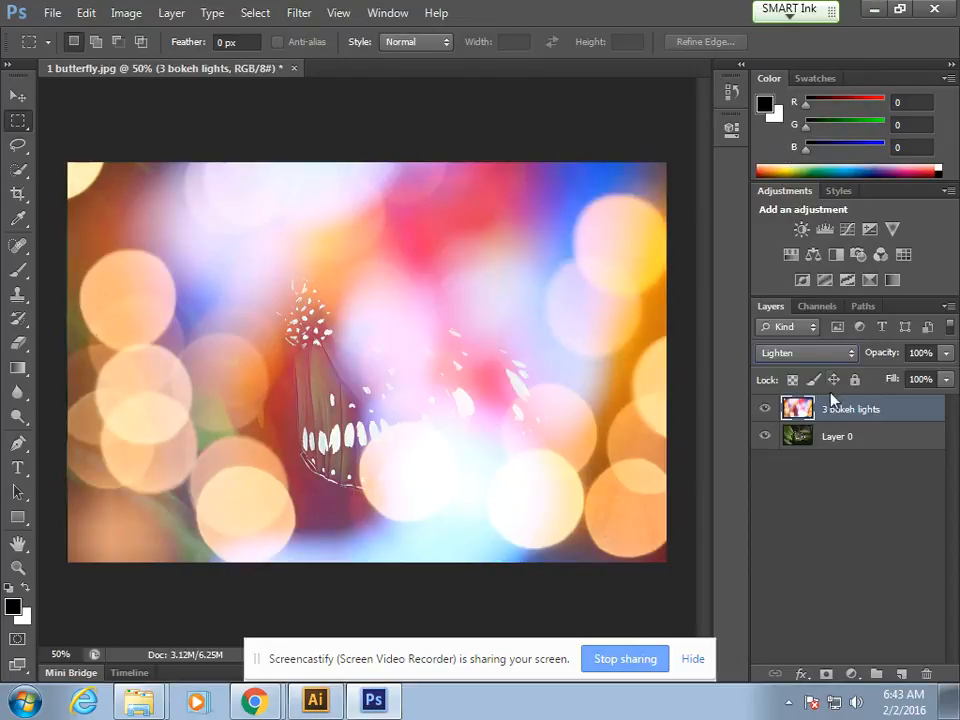
click(812, 355)
click(800, 252)
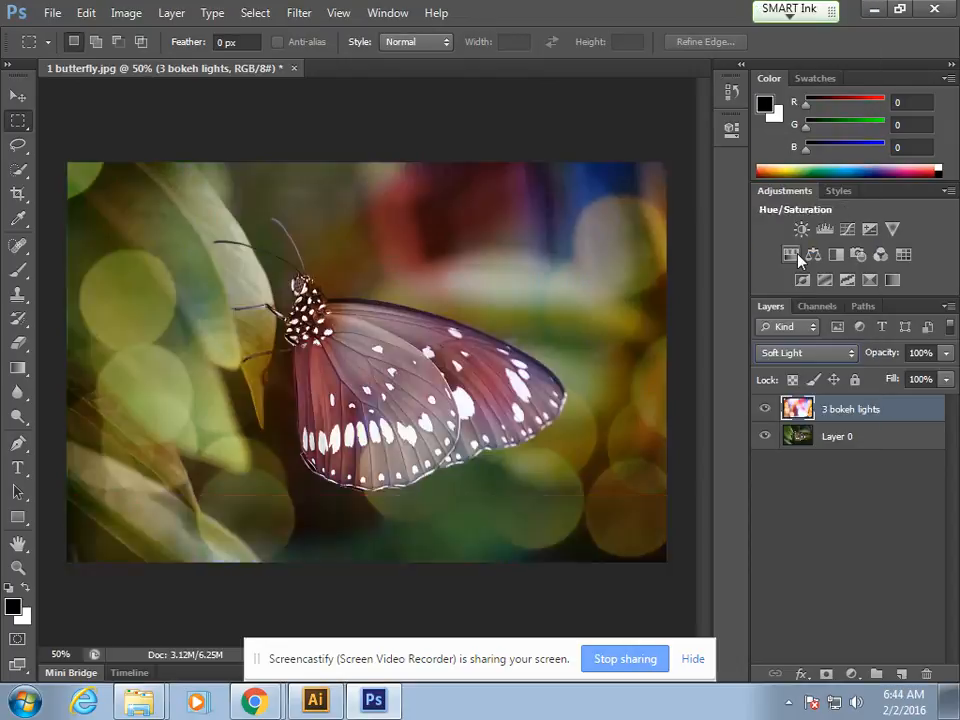
click(818, 360)
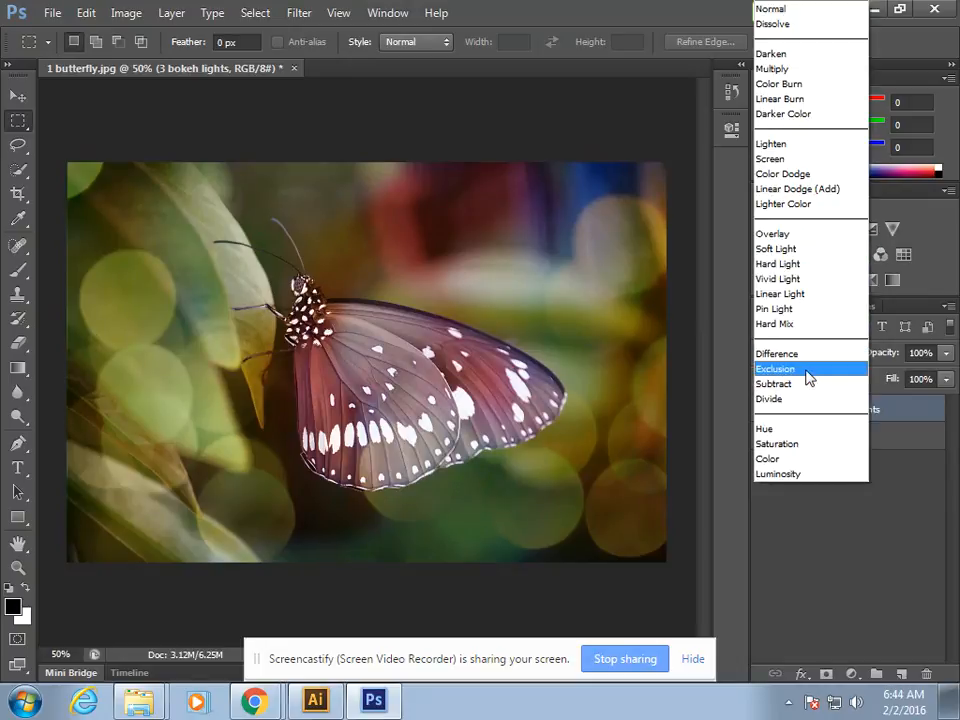
click(797, 429)
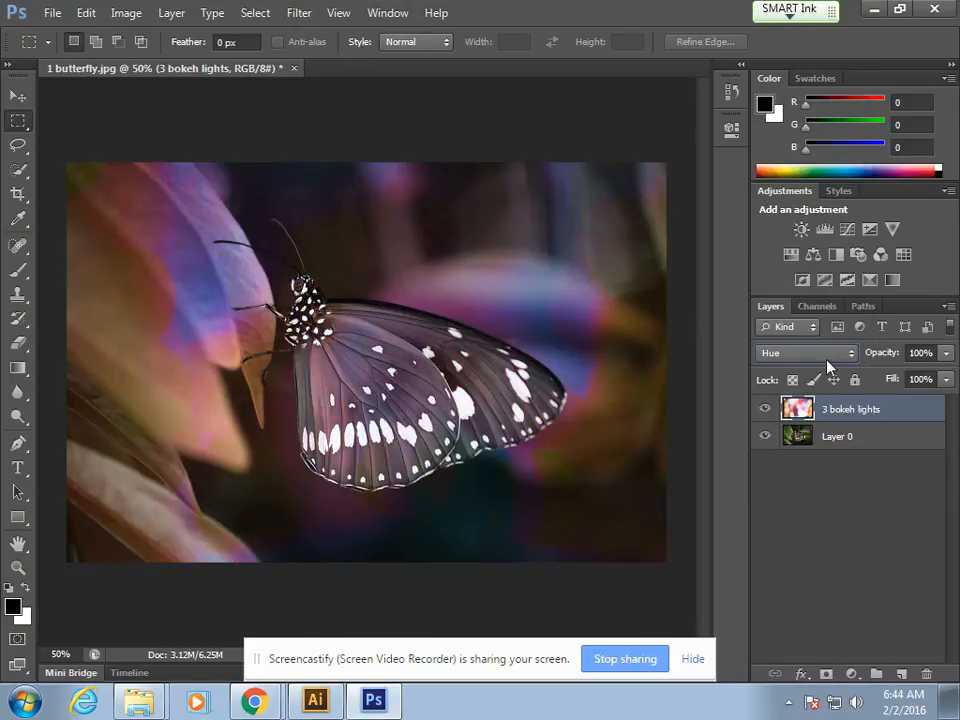
Step: Set the blend mode of the 3 bokeh lights layer to Overlay
click(827, 359)
click(799, 234)
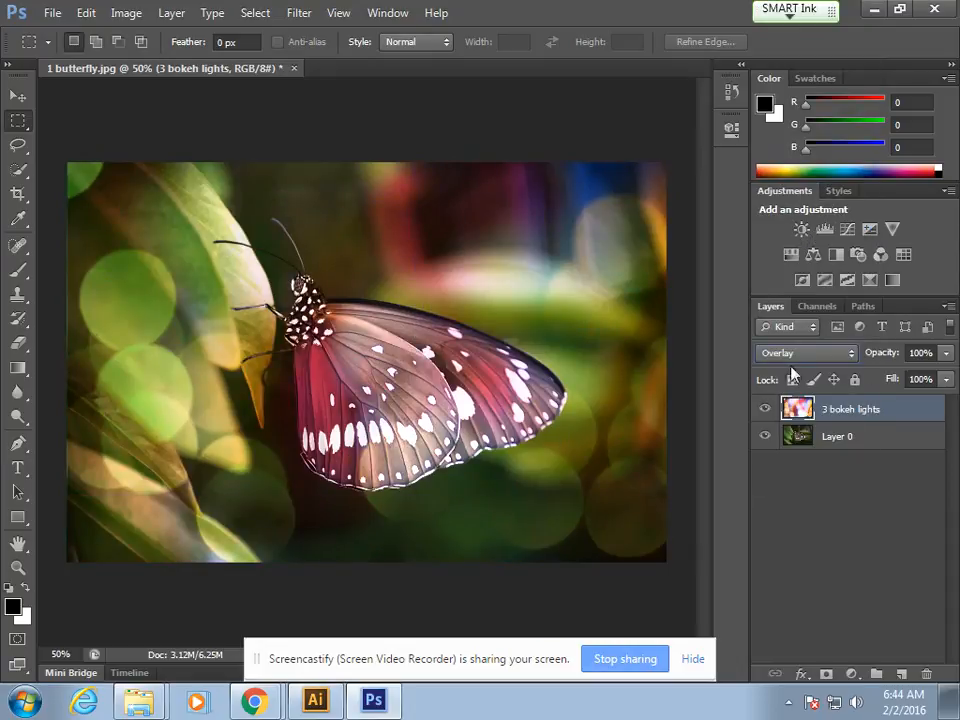
click(52, 12)
click(130, 240)
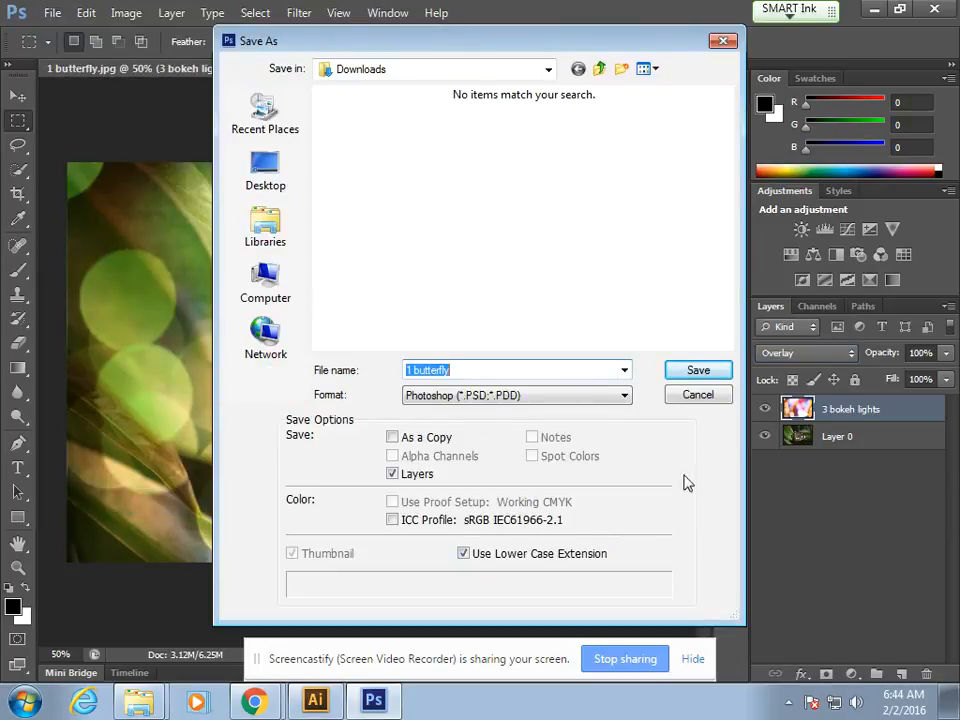
click(698, 396)
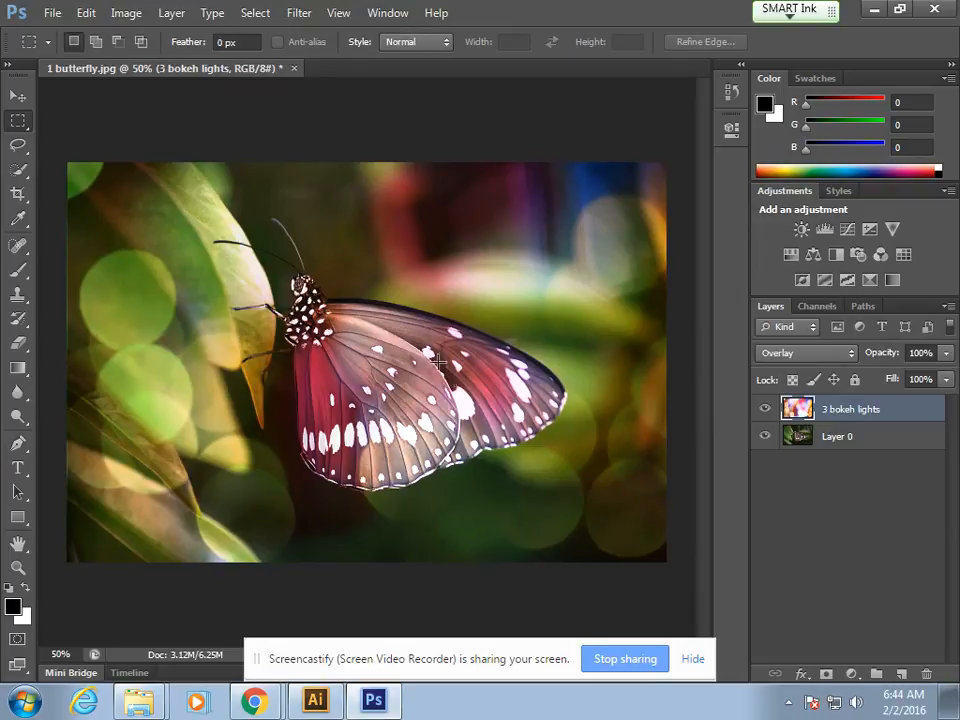
Step: Close the butterfly document without saving and close the 3 bokeh lights.jpg preview in Chrome
click(294, 68)
click(503, 277)
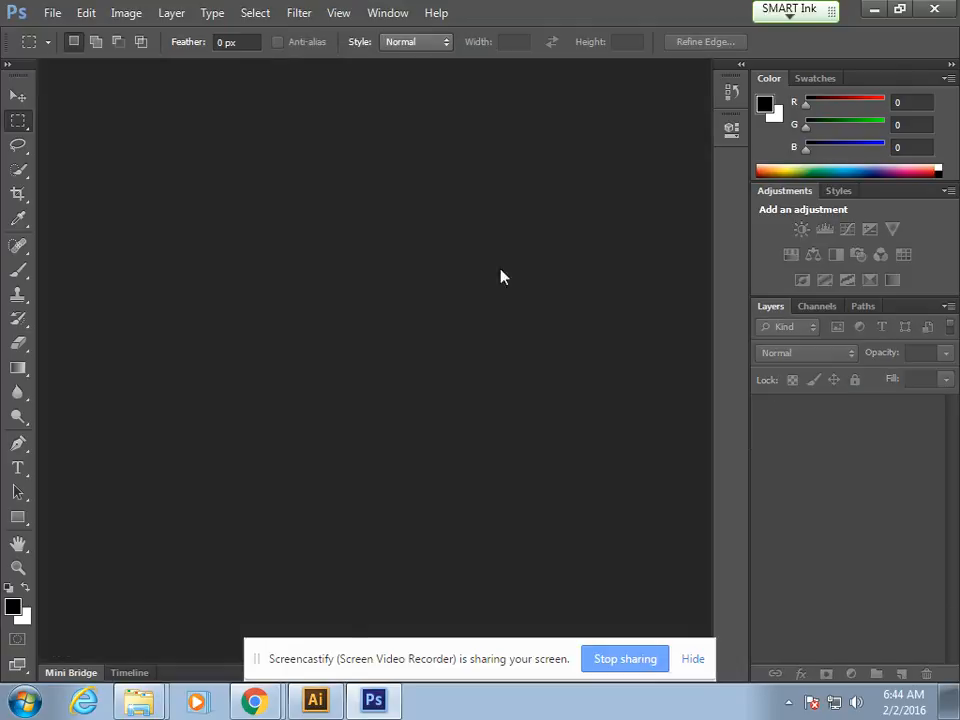
mouse_move(254, 700)
click(237, 630)
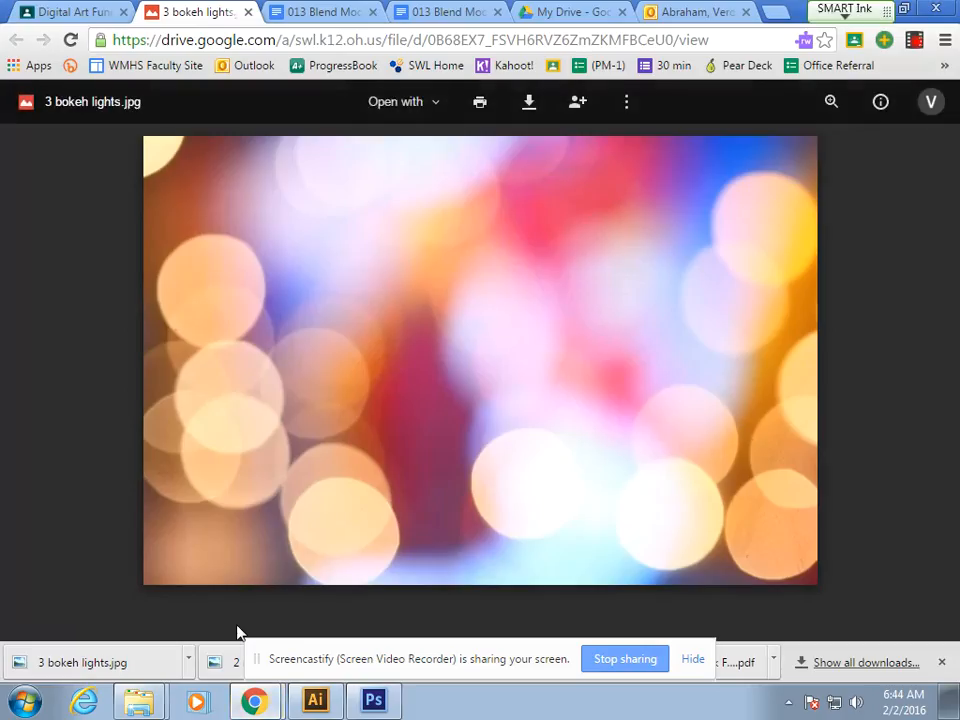
click(248, 13)
Step: Download 4 reaching.jpg from the class stream and open it as a new document in Photoshop
click(80, 11)
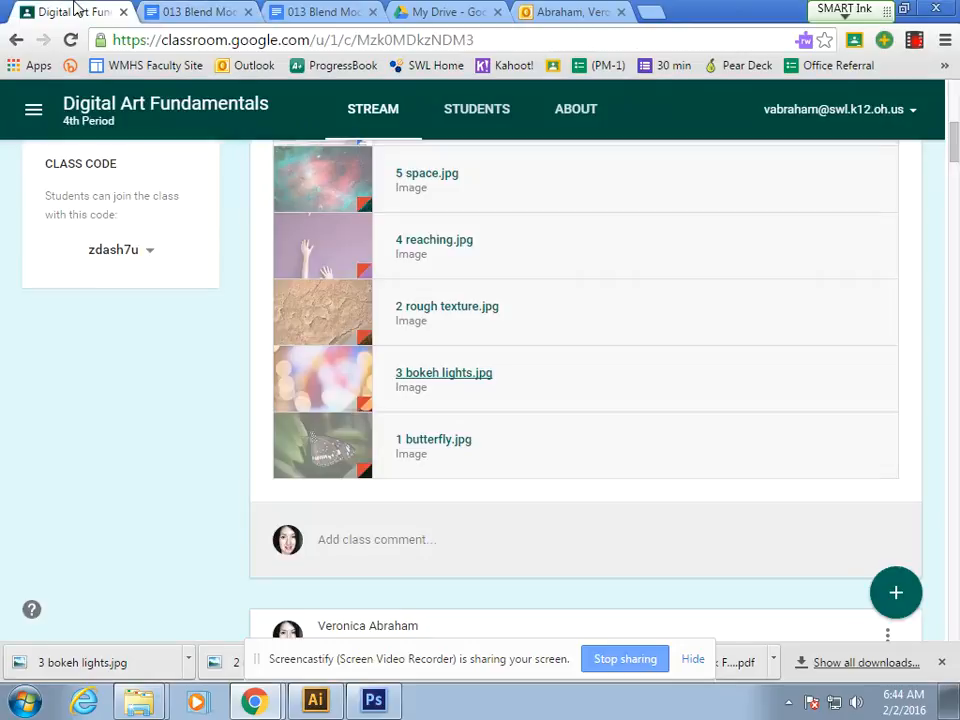
scroll(544, 313, up, 2)
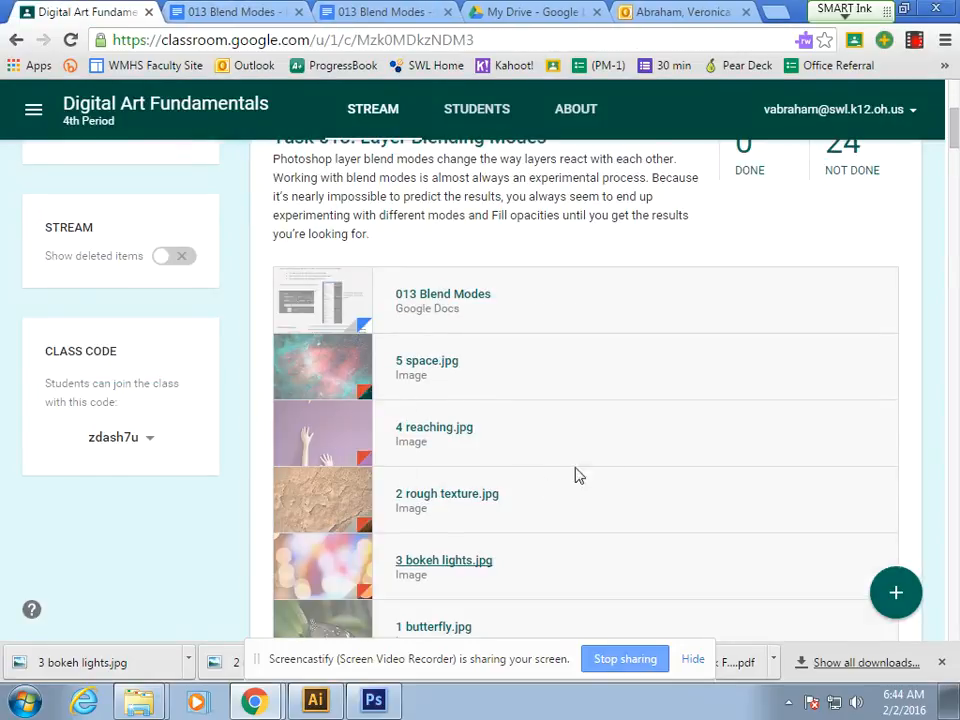
click(443, 431)
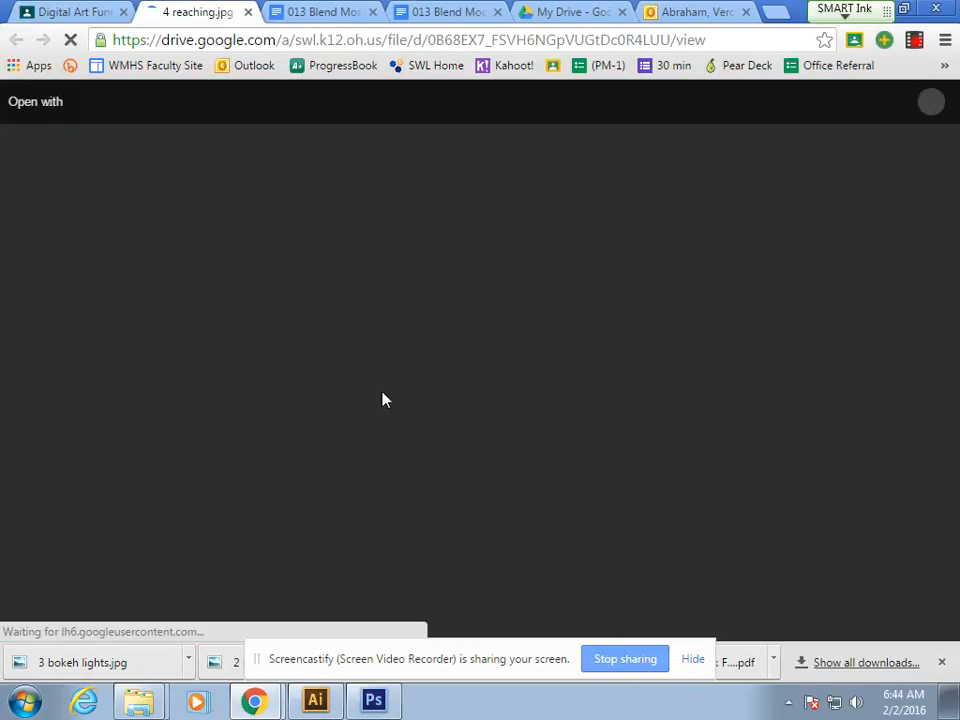
click(529, 101)
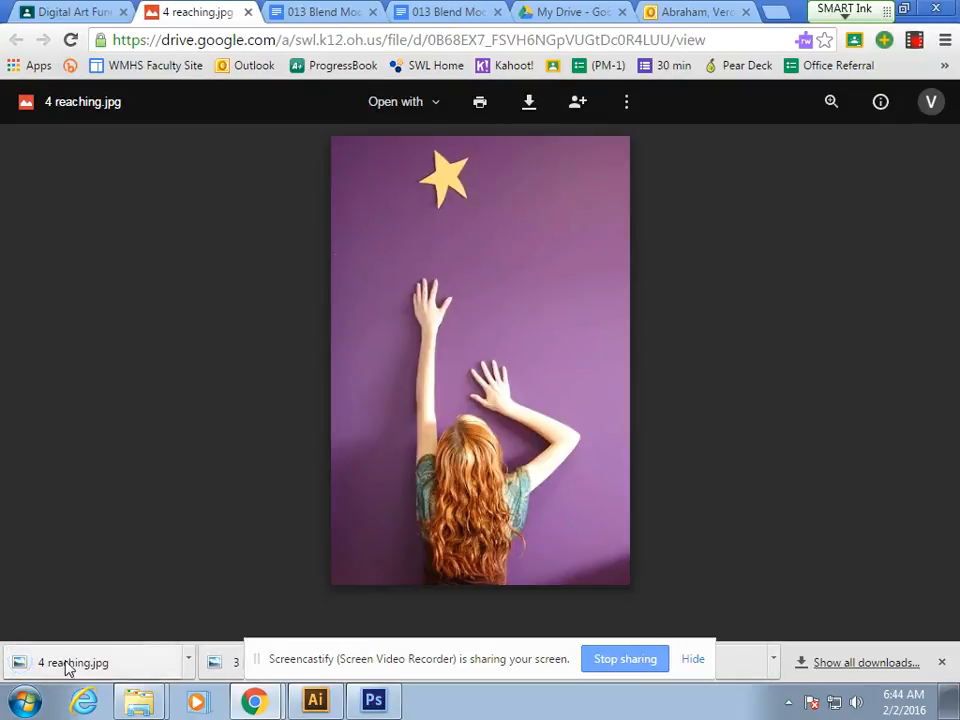
drag(64, 664, 351, 306)
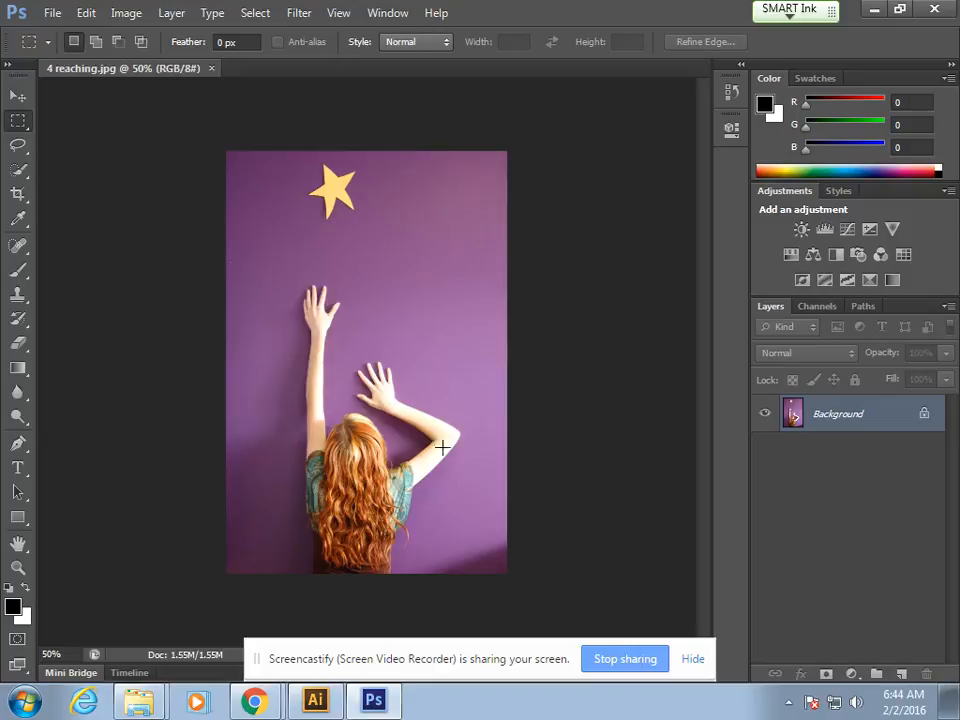
Step: Close the 4 reaching.jpg preview in Chrome and download 5 space.jpg from the class stream
mouse_move(258, 690)
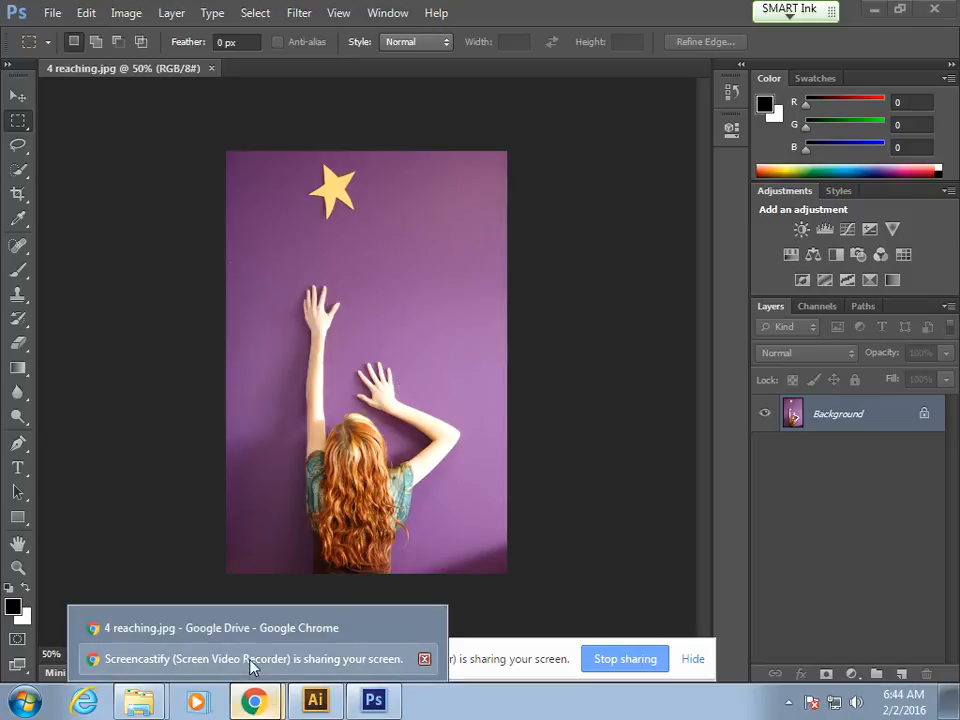
click(247, 637)
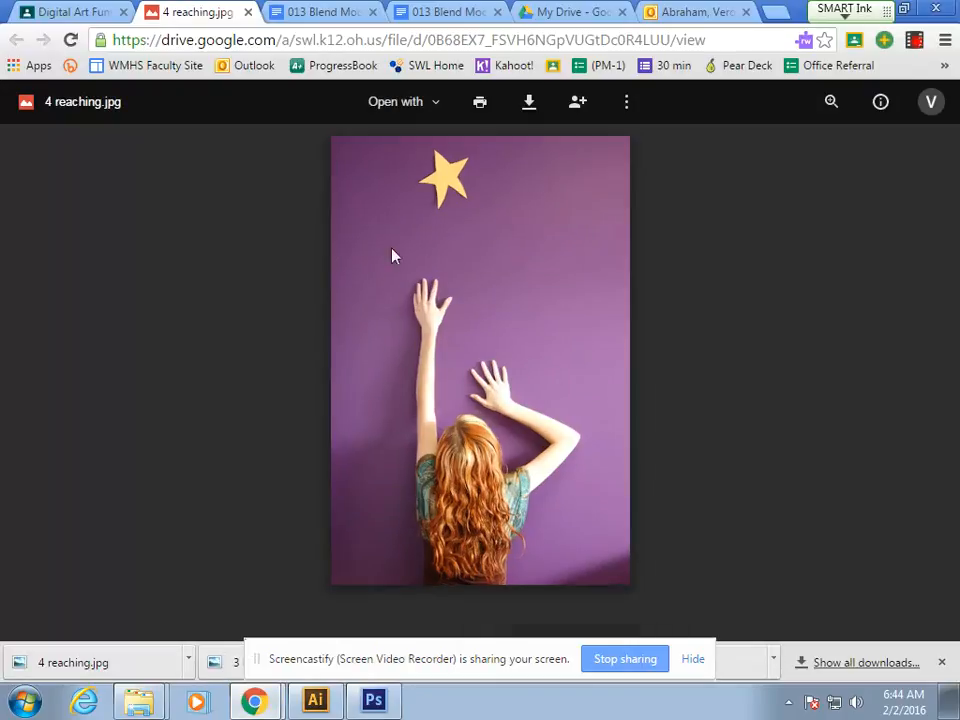
click(248, 12)
click(70, 12)
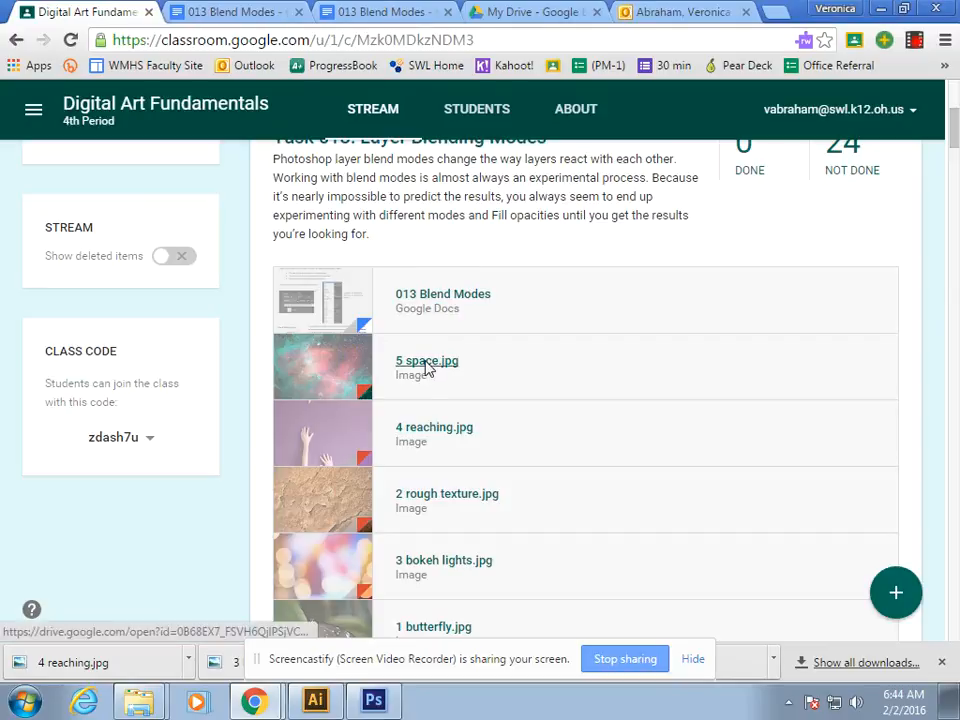
click(425, 368)
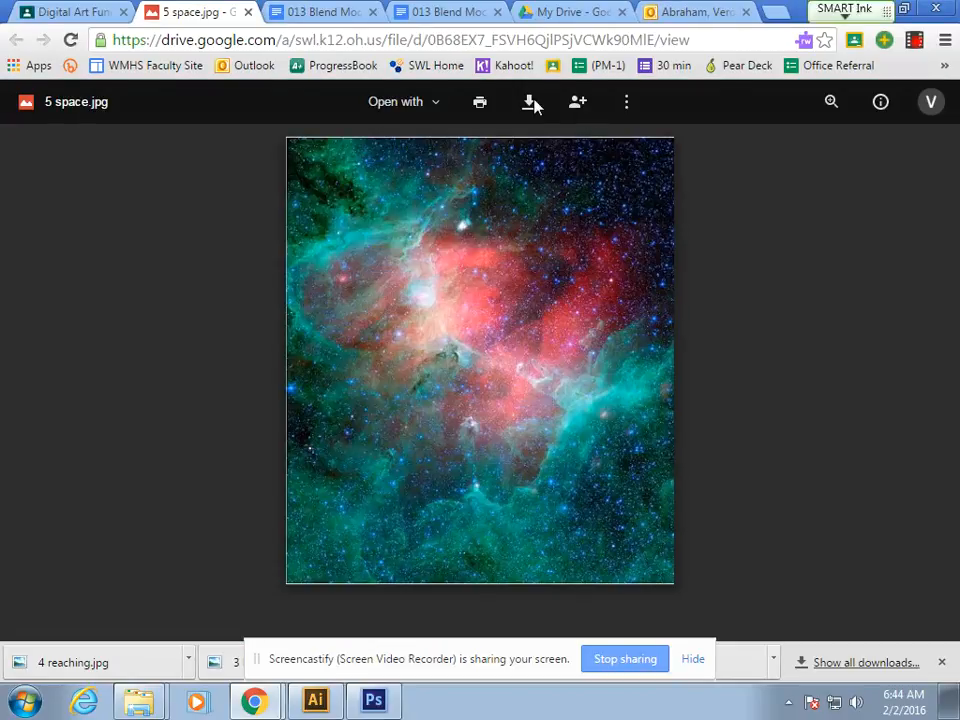
click(531, 103)
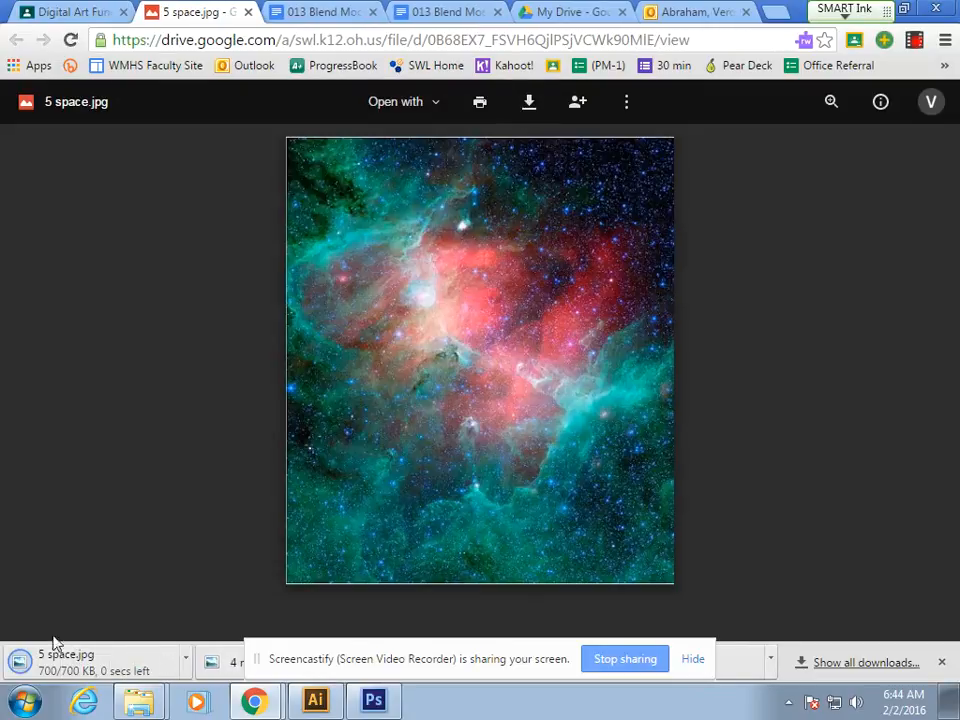
Step: Place 5 space.jpg over the reaching image in Photoshop, scaled to about 16.46% so it covers the canvas
drag(56, 668, 416, 301)
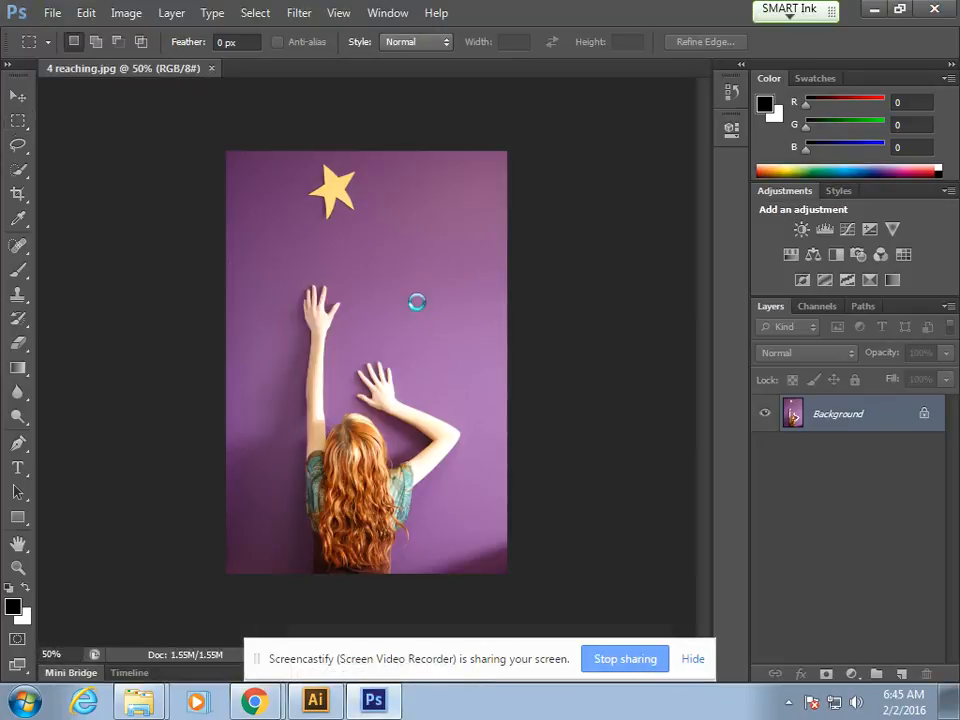
drag(411, 345, 407, 290)
drag(226, 475, 151, 573)
drag(445, 395, 477, 386)
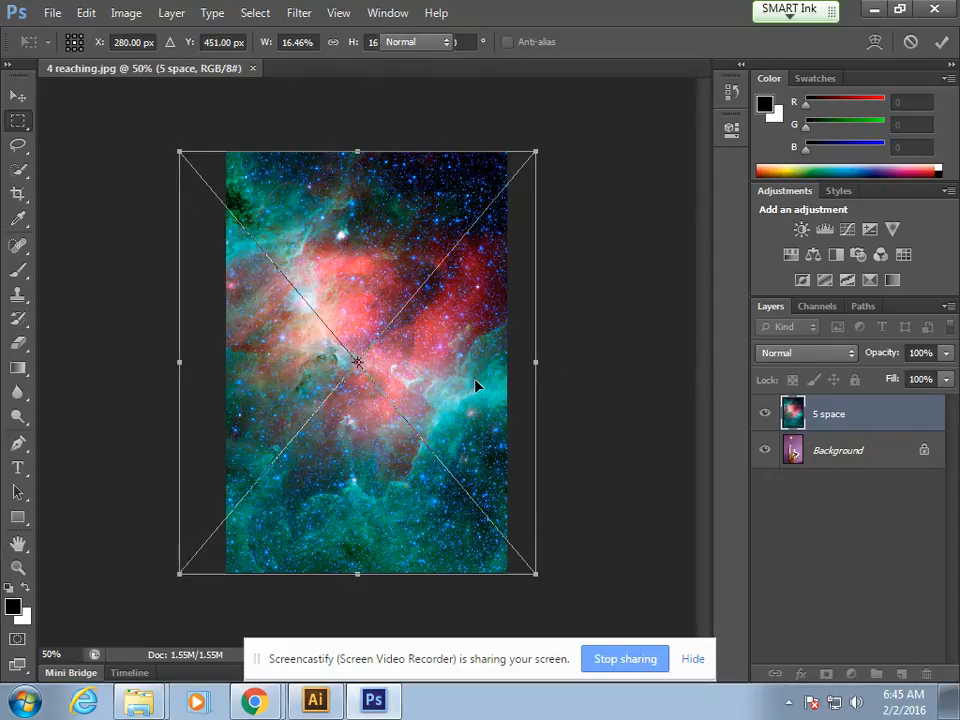
key(Return)
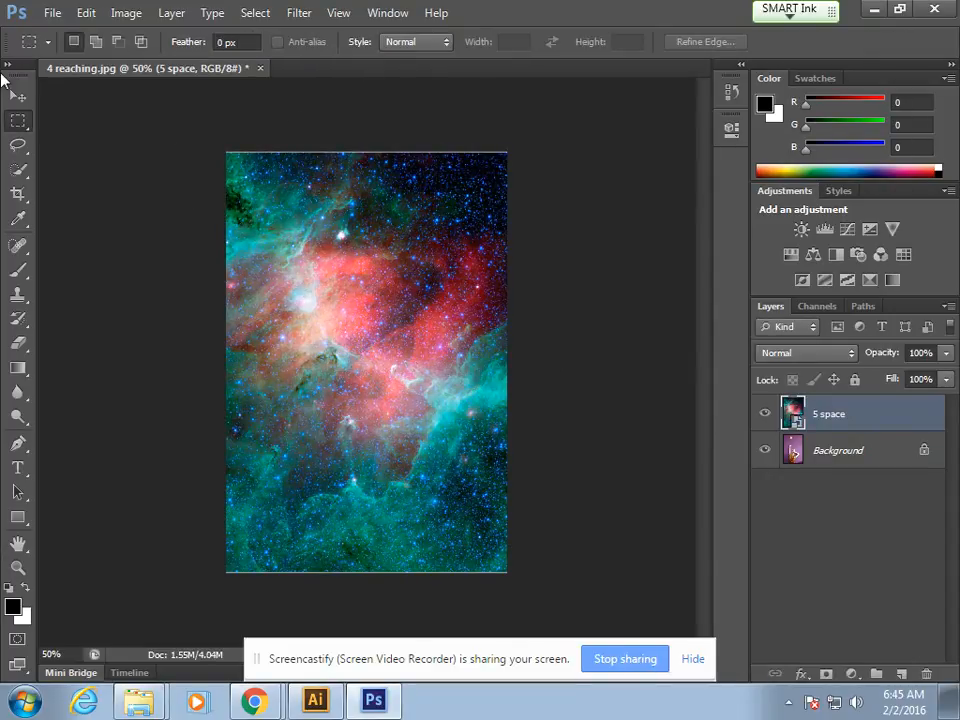
Step: Nudge the 5 space layer up slightly with the Move tool and rasterize it
click(18, 95)
key(Up)
key(Up)
key(Up)
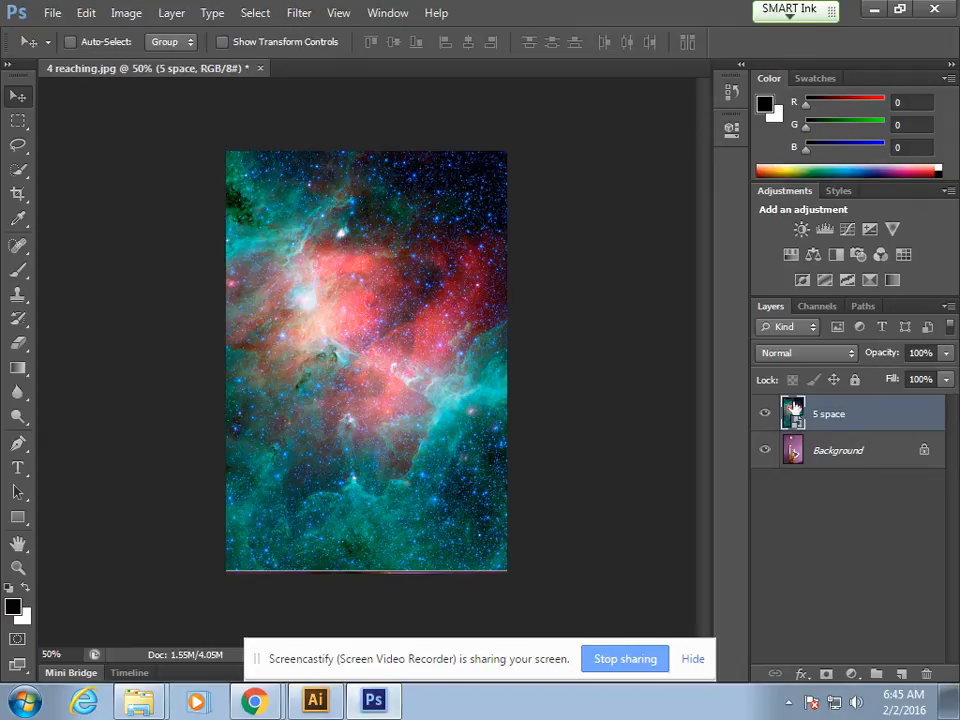
right_click(841, 416)
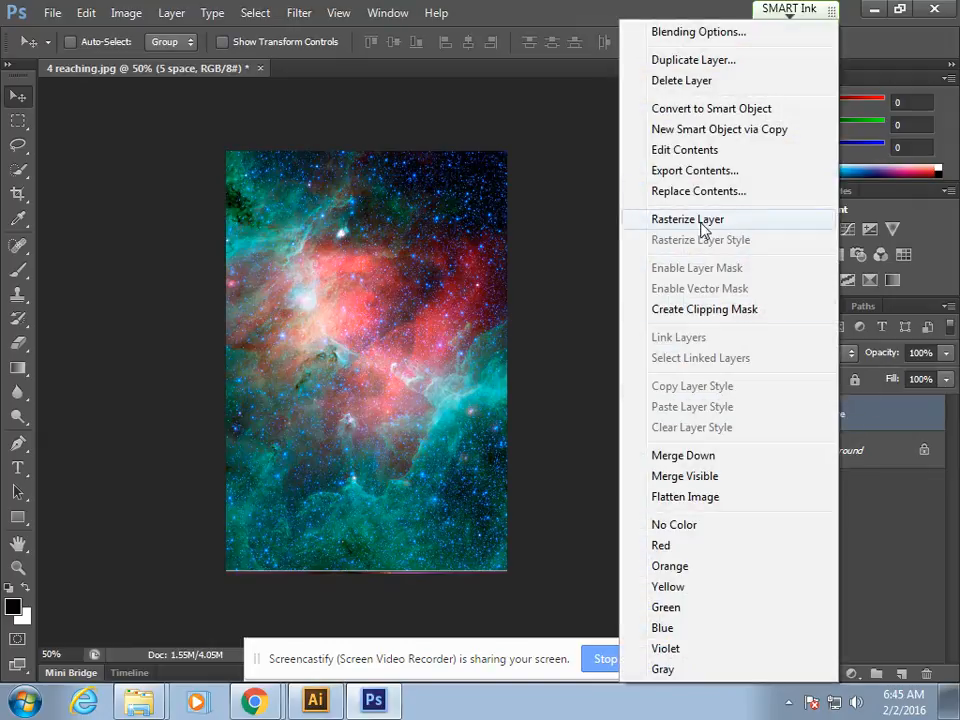
click(736, 221)
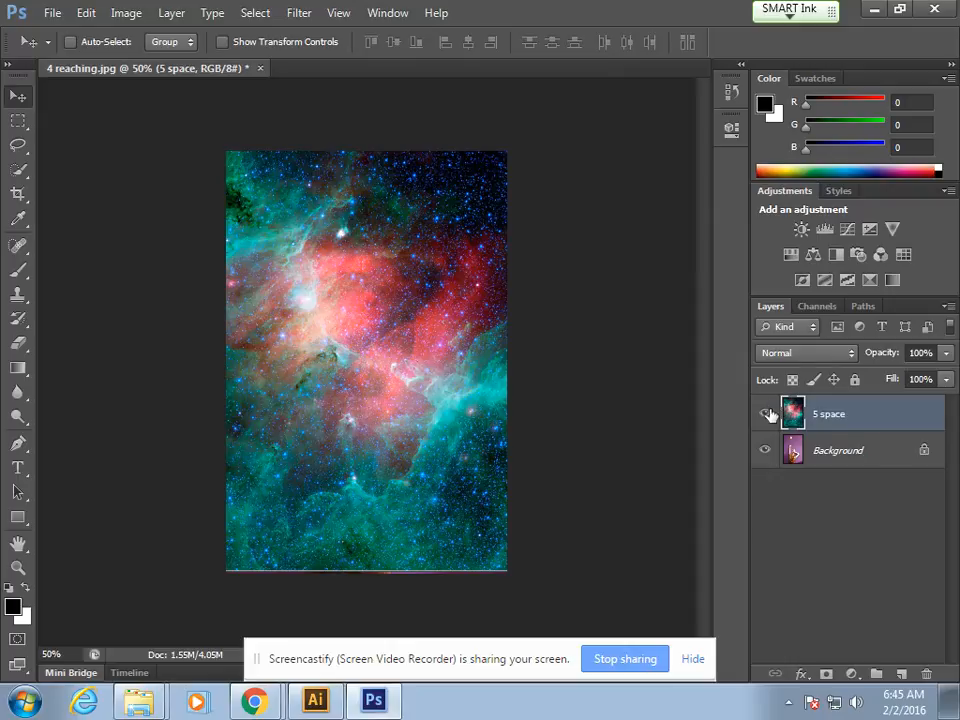
Step: Hide the 5 space layer to reveal the reaching photo beneath it
click(766, 415)
click(766, 415)
click(766, 415)
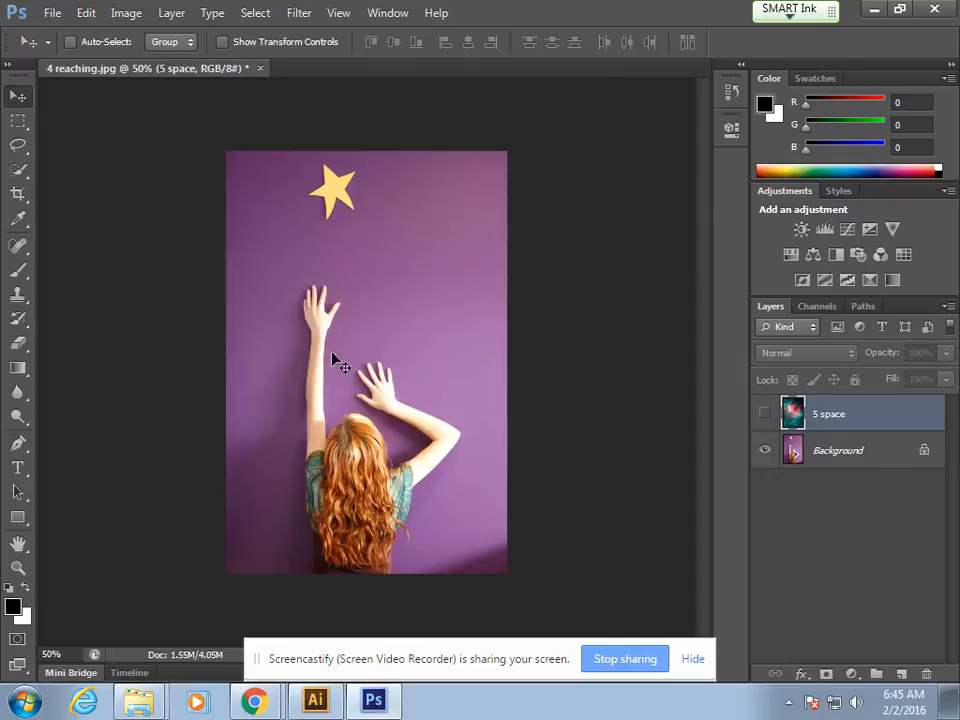
Step: Select the purple wall on the Background layer with the Magic Wand at tolerance 25, adding its shaded areas around the girl
click(832, 451)
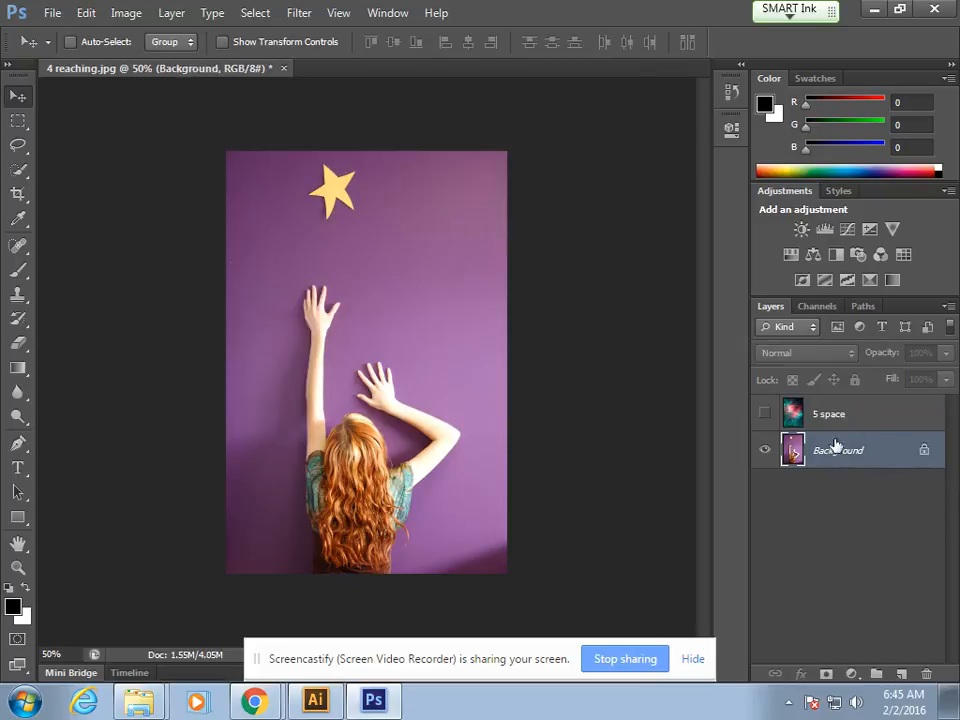
click(19, 176)
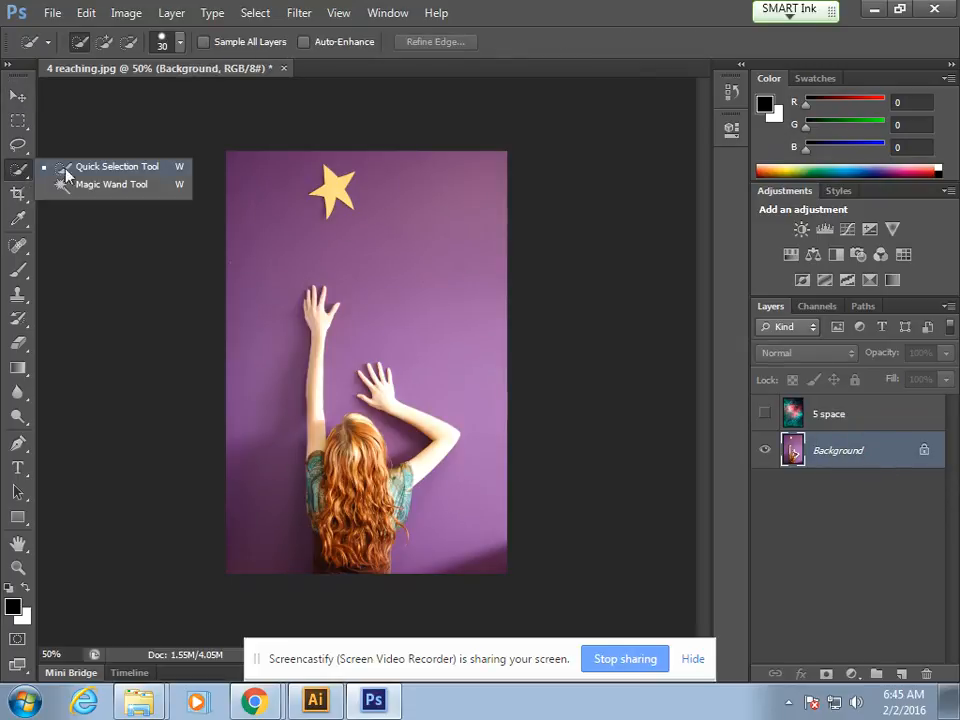
click(112, 185)
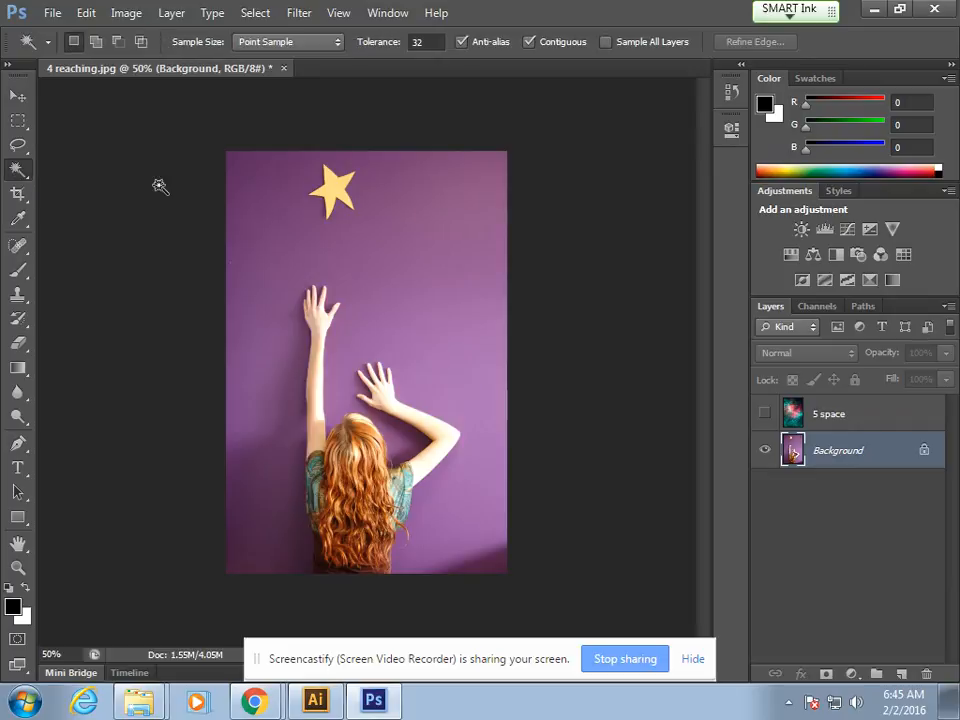
click(422, 42)
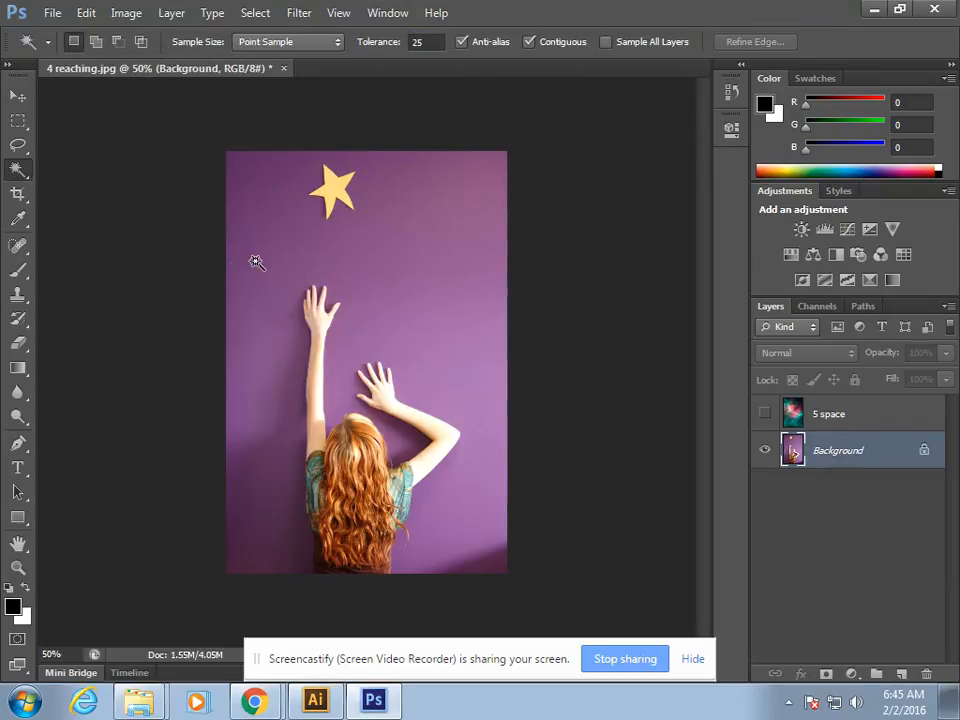
click(285, 231)
click(381, 296)
click(256, 468)
click(253, 549)
click(395, 428)
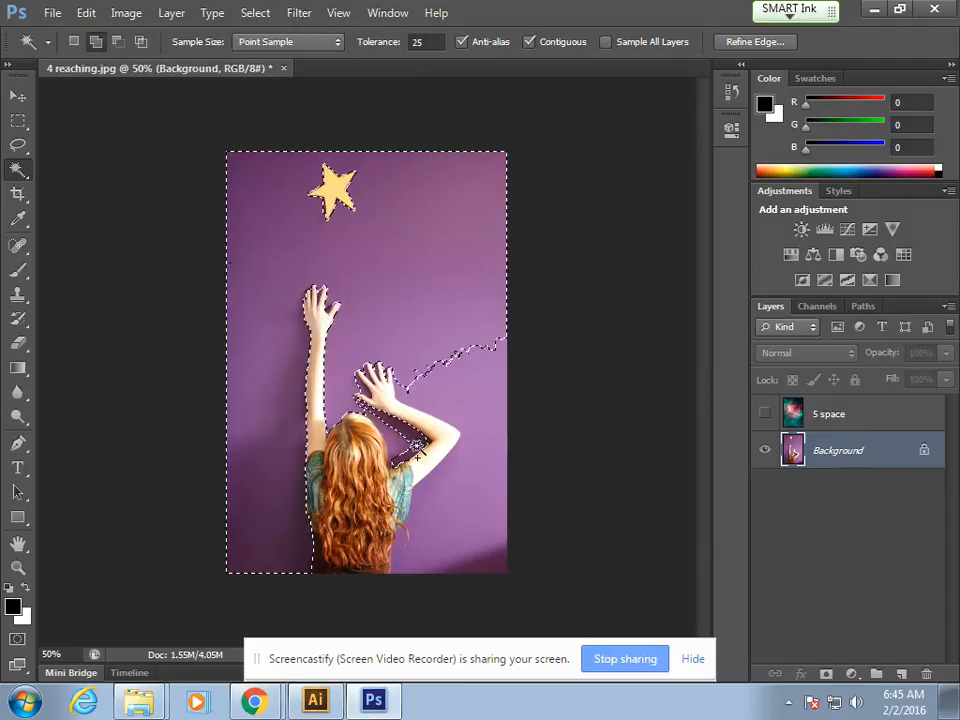
click(388, 436)
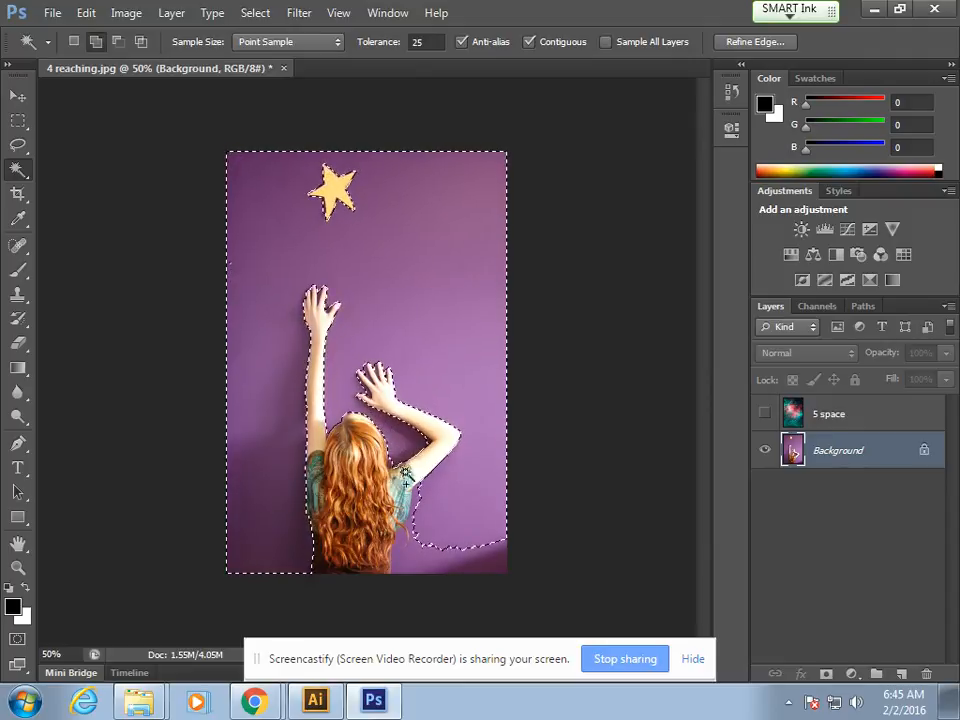
click(414, 541)
click(489, 567)
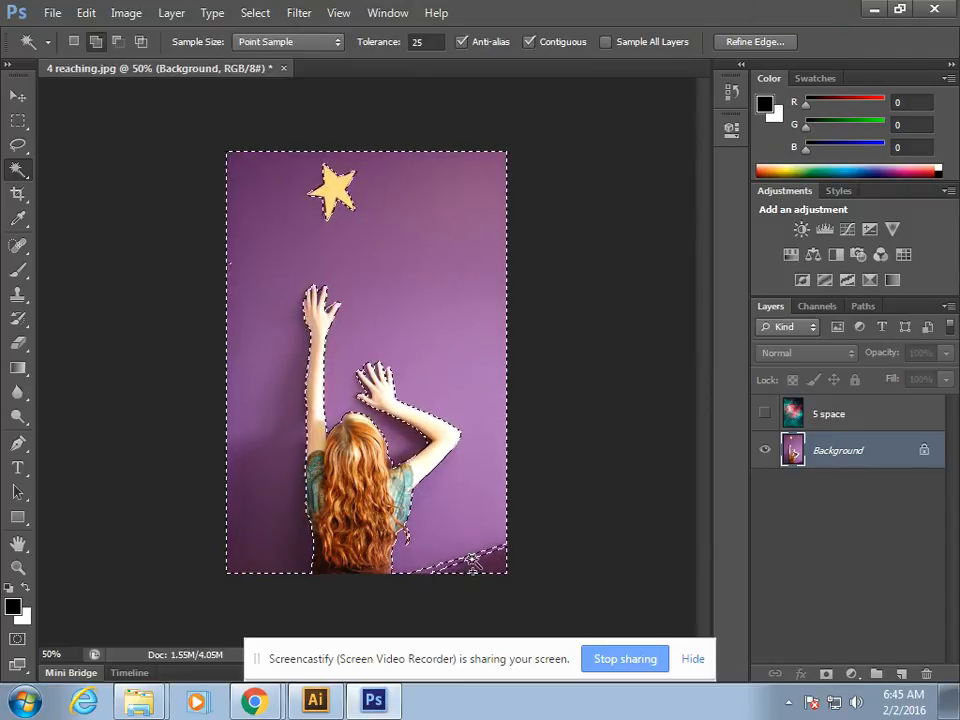
click(450, 525)
Step: Add the wall gaps between the fingers of the lower hand to the selection
key(ctrl+plus)
key(ctrl+plus)
key(ctrl+plus)
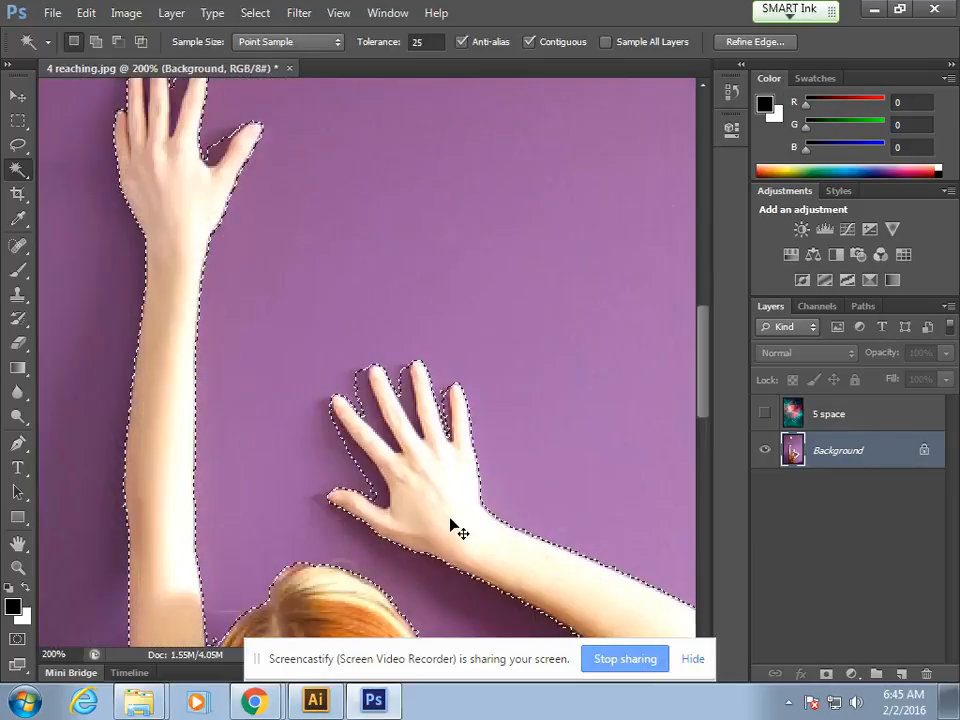
click(370, 413)
click(363, 469)
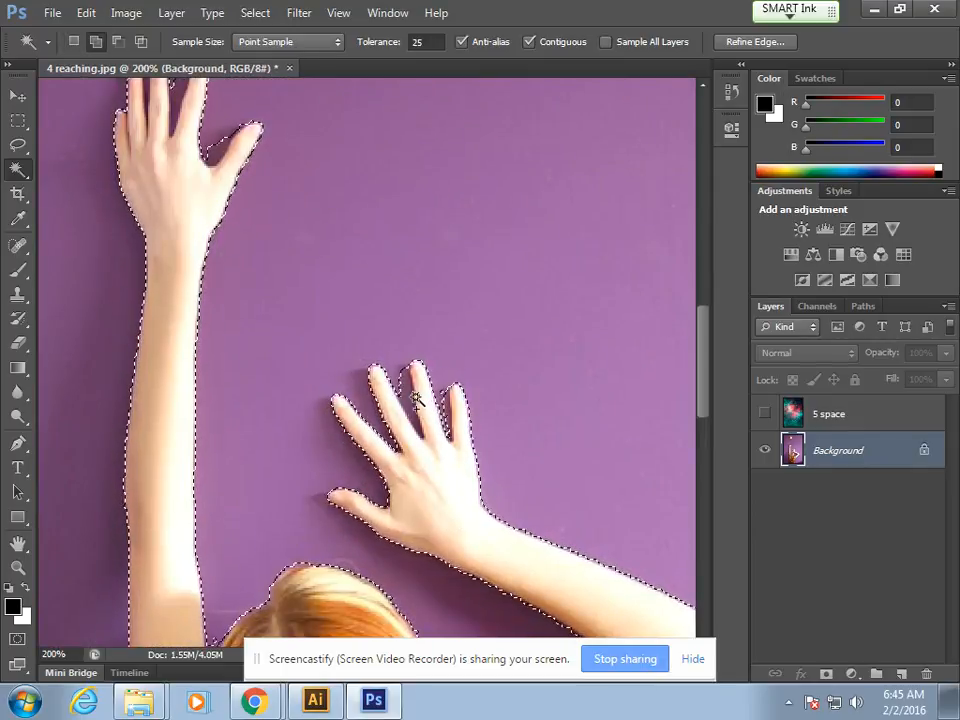
shift+click(449, 391)
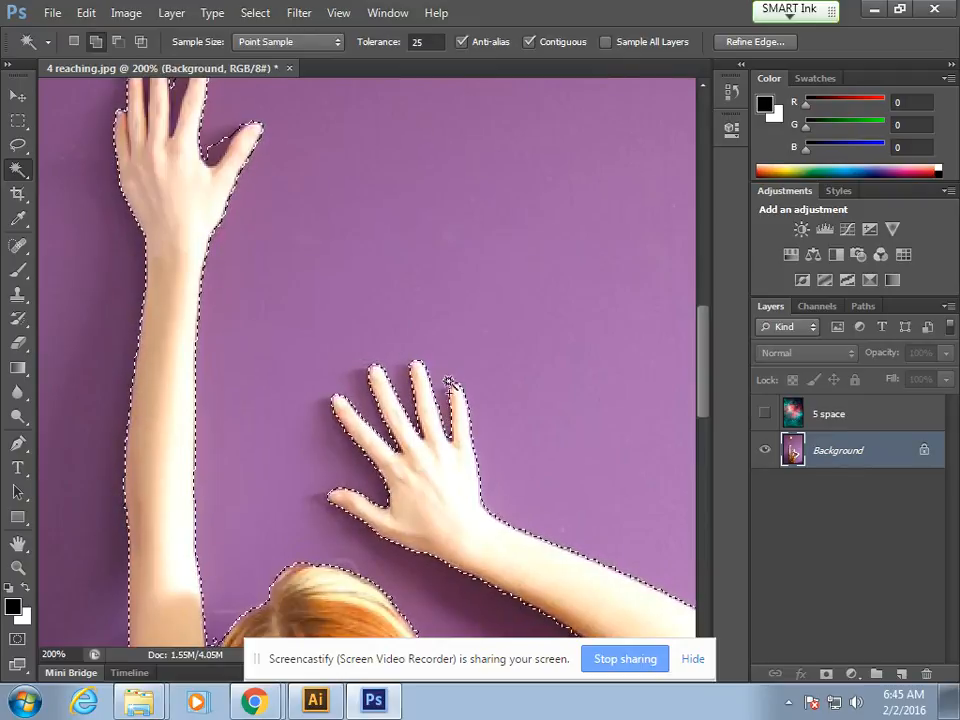
Step: Add the wall gaps between the fingers of the raised hand to the selection
drag(308, 287, 448, 429)
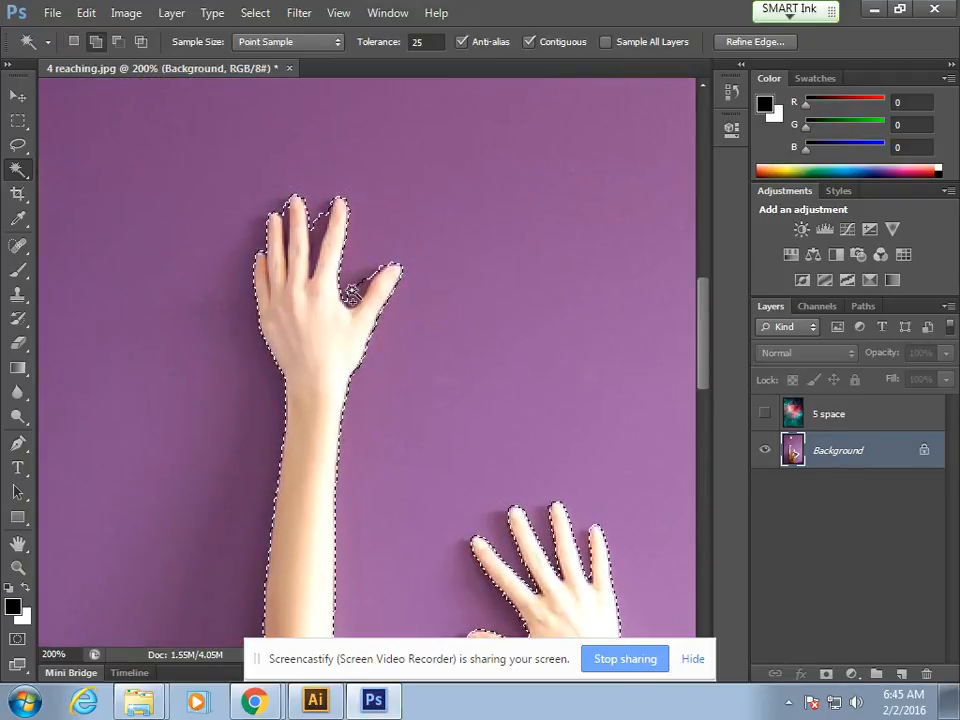
shift+click(320, 250)
key(alt)
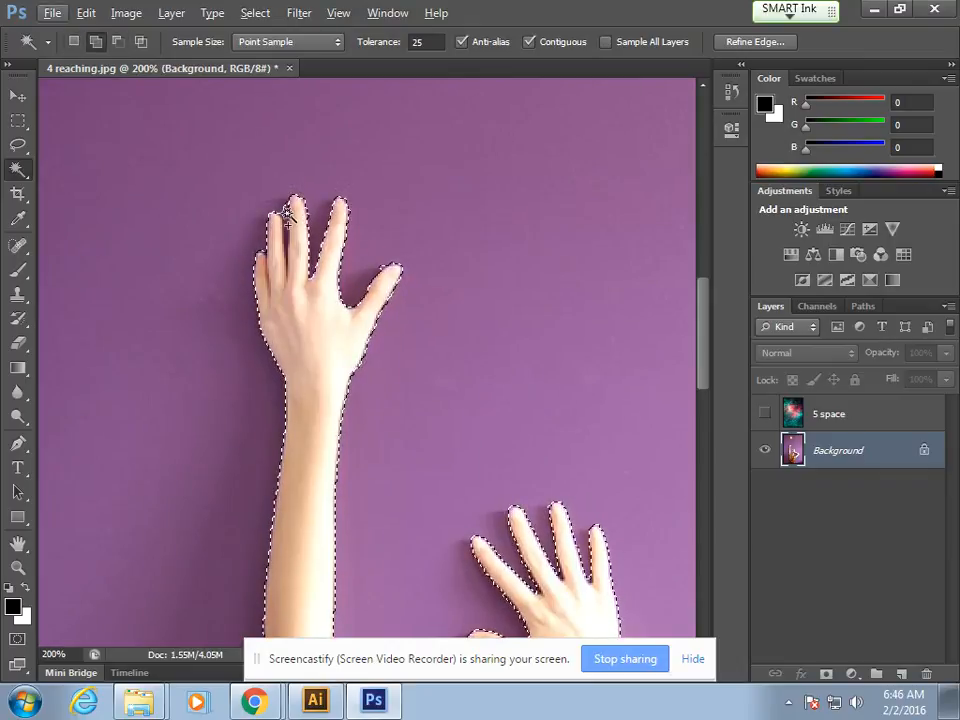
shift+click(288, 219)
Step: Try to refine the wall selection along the lower edge of the raised arm's sleeve by adding and subtracting small areas
key(space)
drag(336, 454, 394, 186)
drag(394, 436, 383, 357)
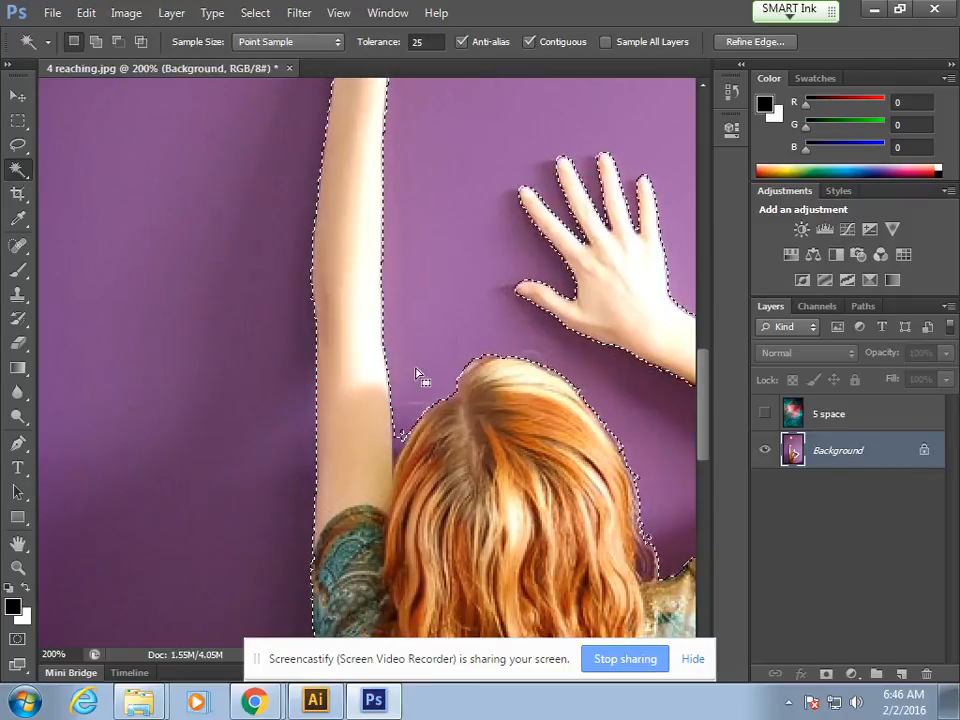
key(space)
drag(279, 615, 258, 317)
drag(267, 544, 349, 294)
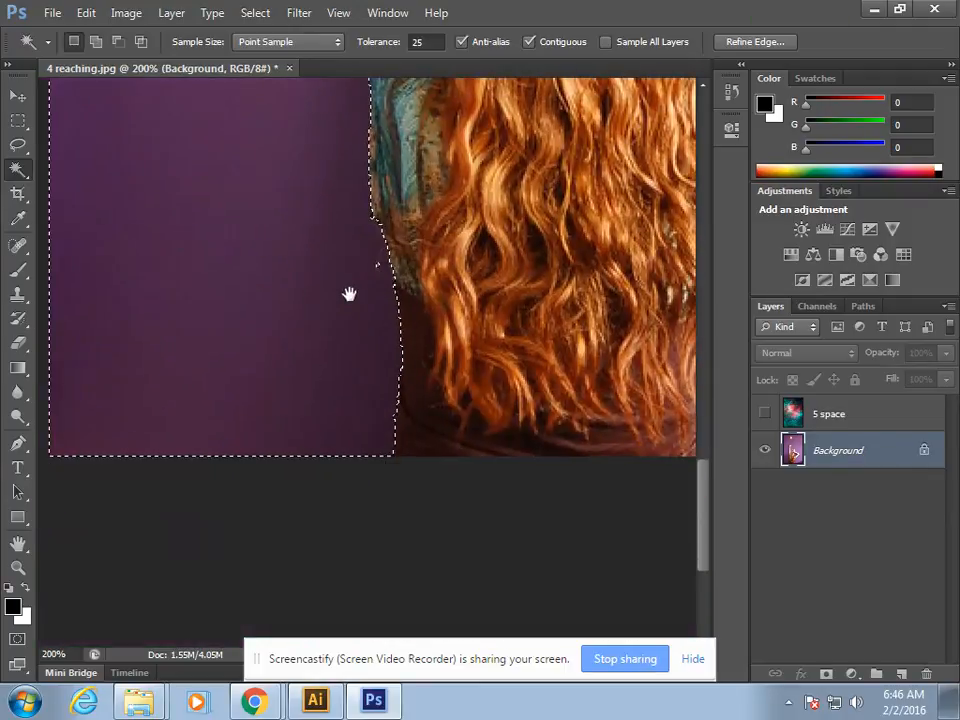
key(shift)
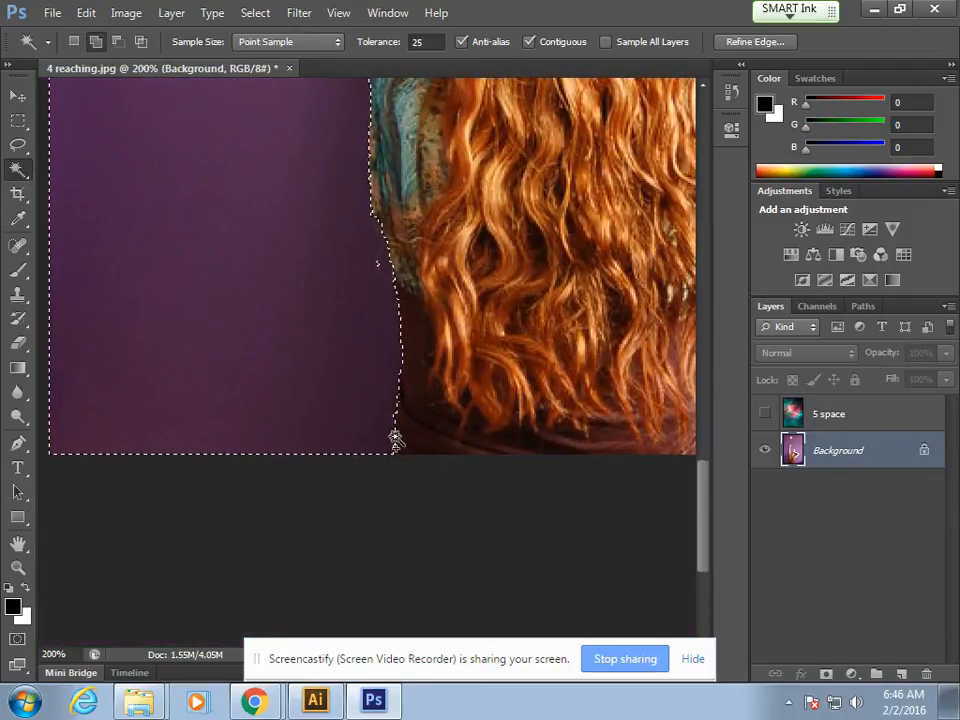
shift+click(378, 198)
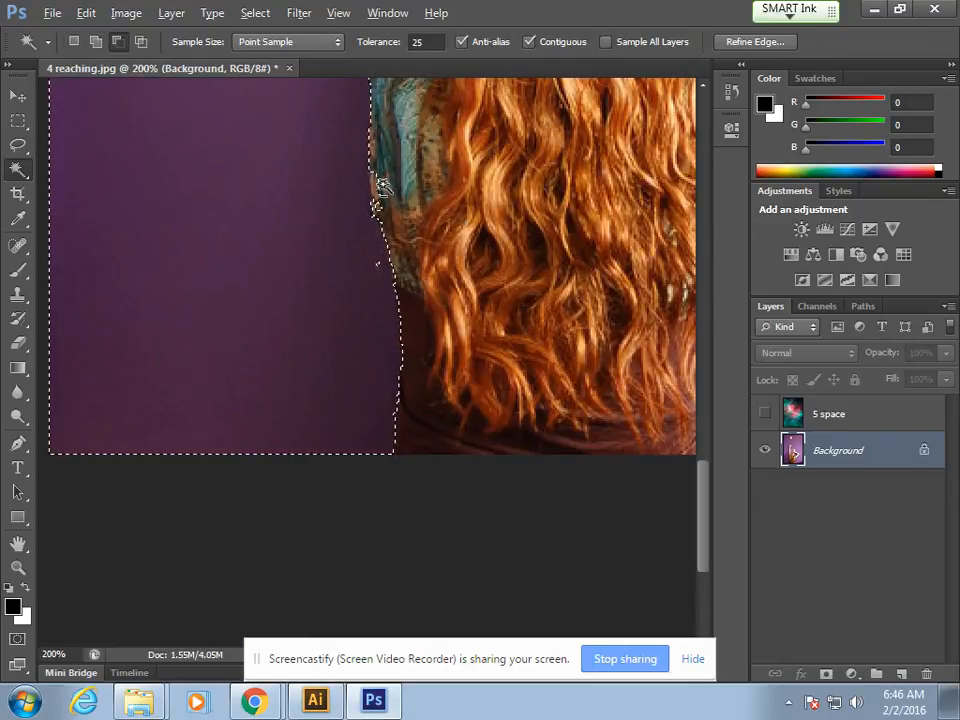
alt+click(376, 191)
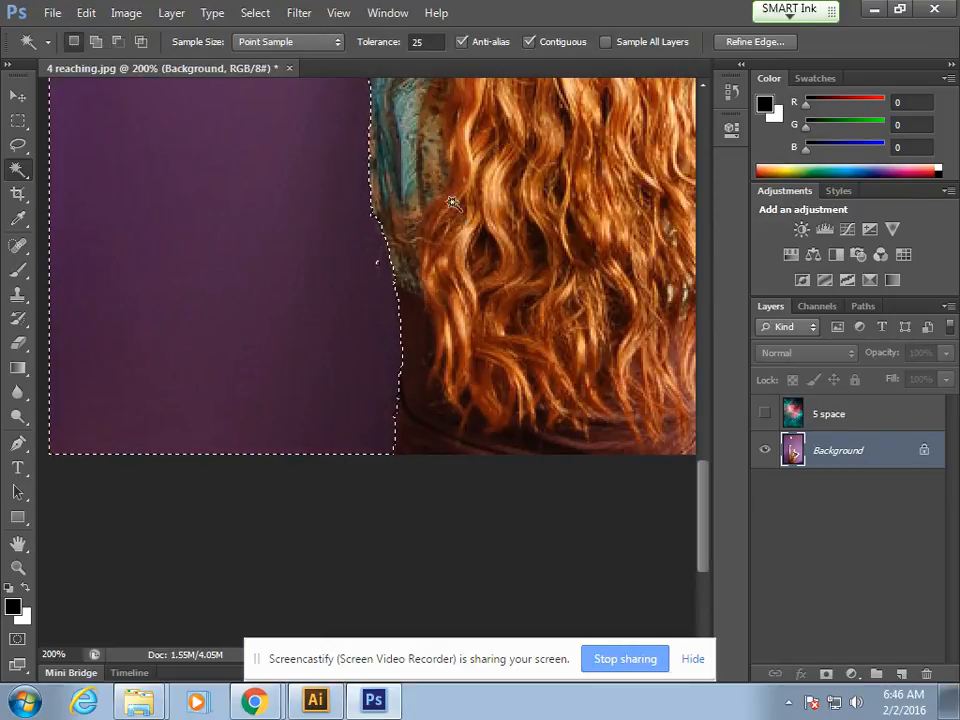
Step: Add the small leftover wall area between the raised arm and the hair to the selection
key(space)
drag(454, 144, 452, 225)
shift+click(373, 352)
scroll(398, 229, up, 10)
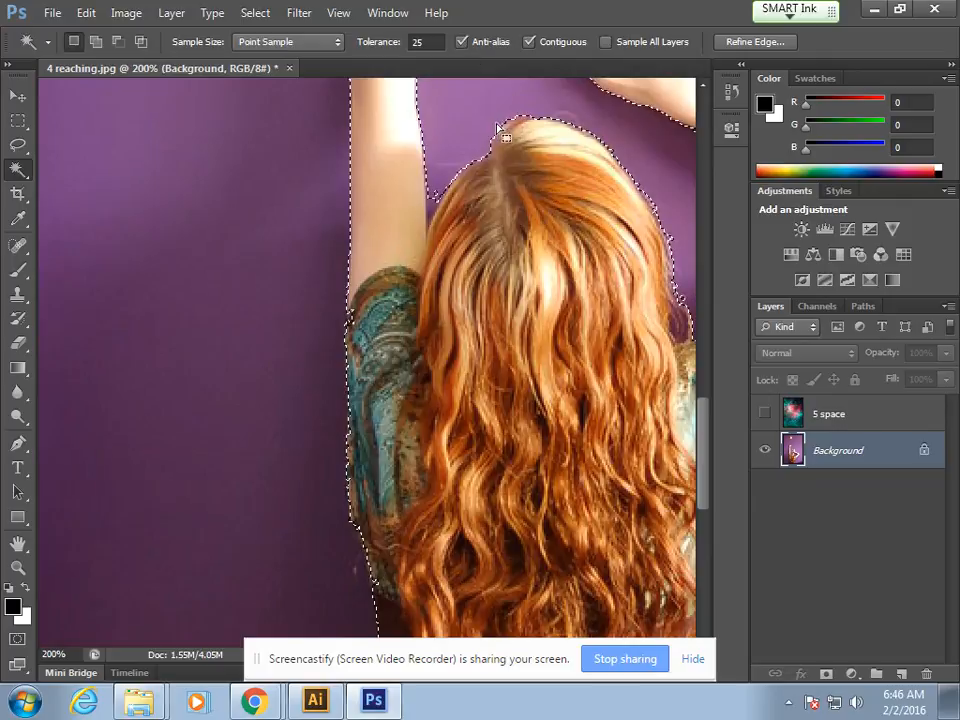
scroll(452, 300, up, 5)
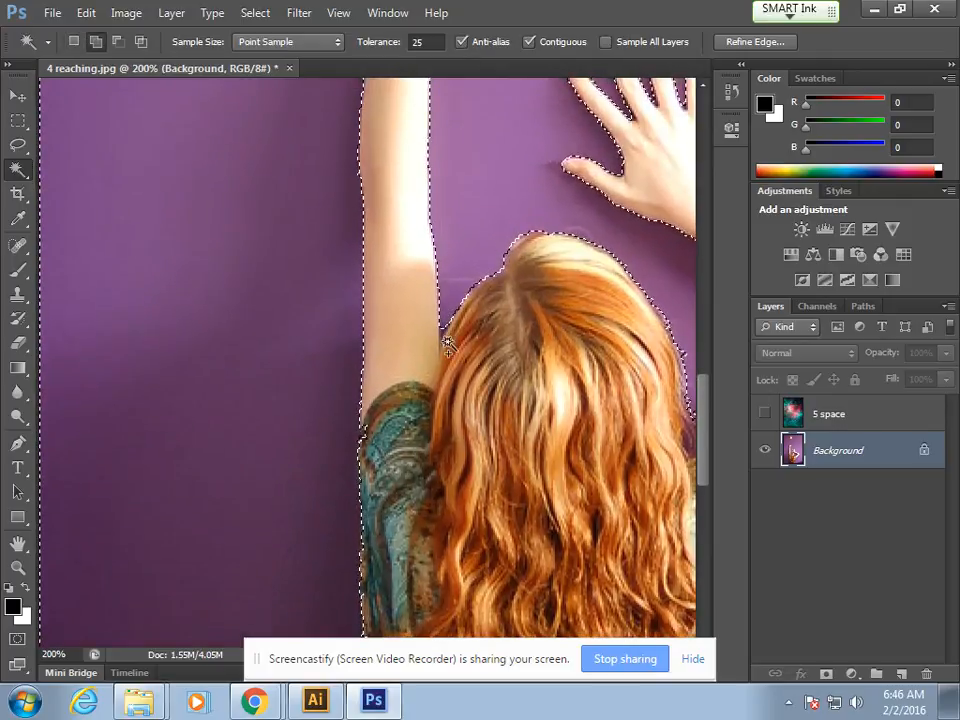
drag(484, 430, 447, 307)
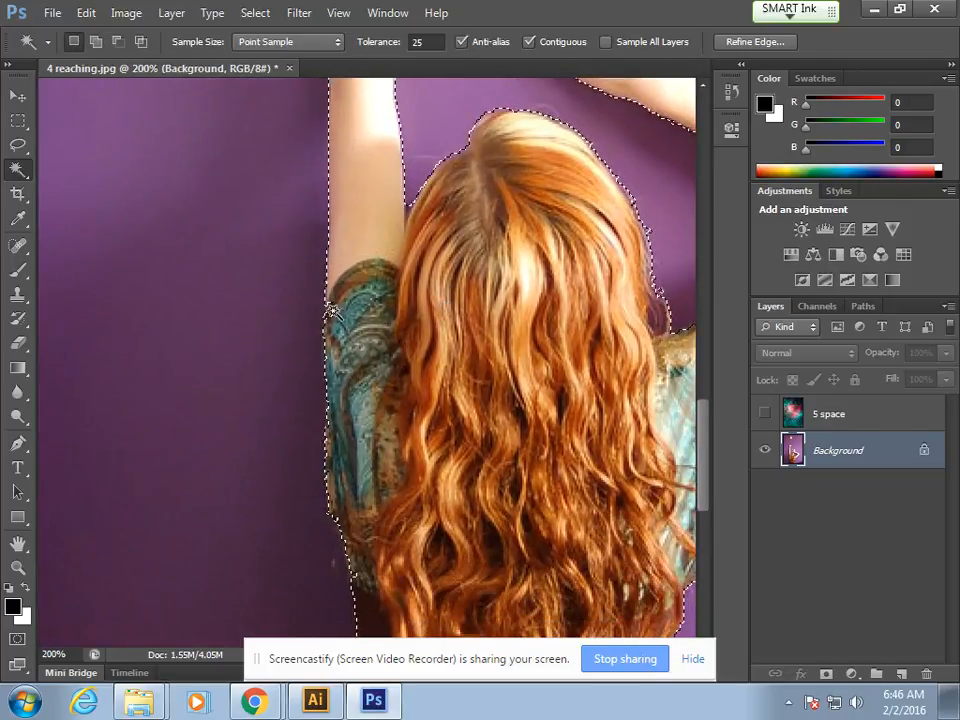
Step: Examine the selection outline around the girl's arms, hands, hair and sleeves, and around the star
drag(532, 437, 508, 395)
scroll(455, 225, up, 5)
drag(323, 165, 298, 243)
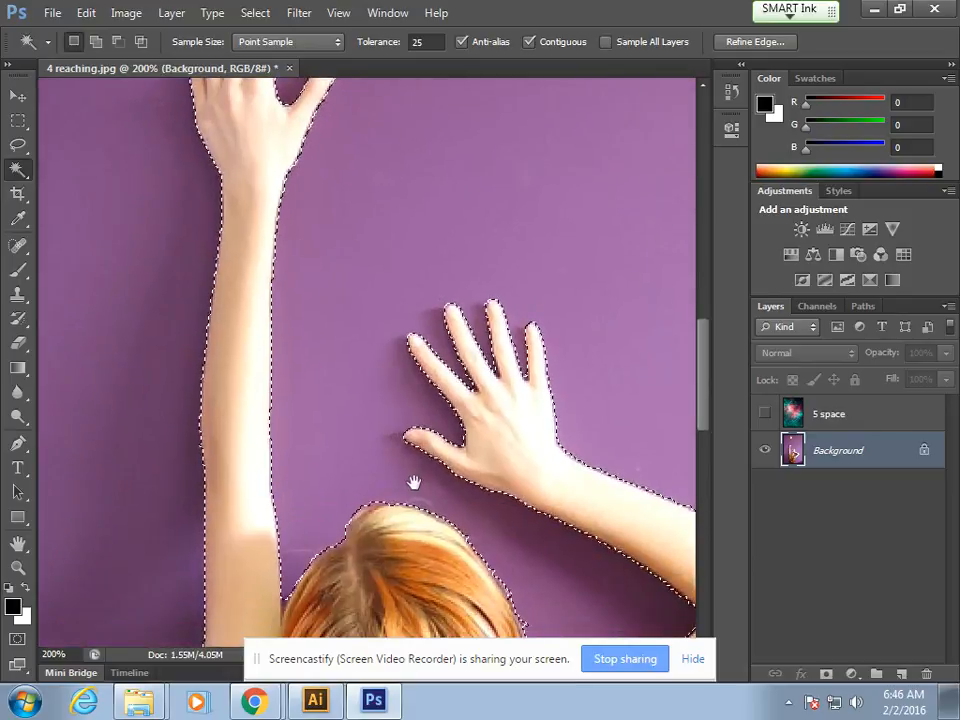
drag(414, 482, 365, 161)
drag(360, 471, 348, 145)
drag(310, 287, 426, 460)
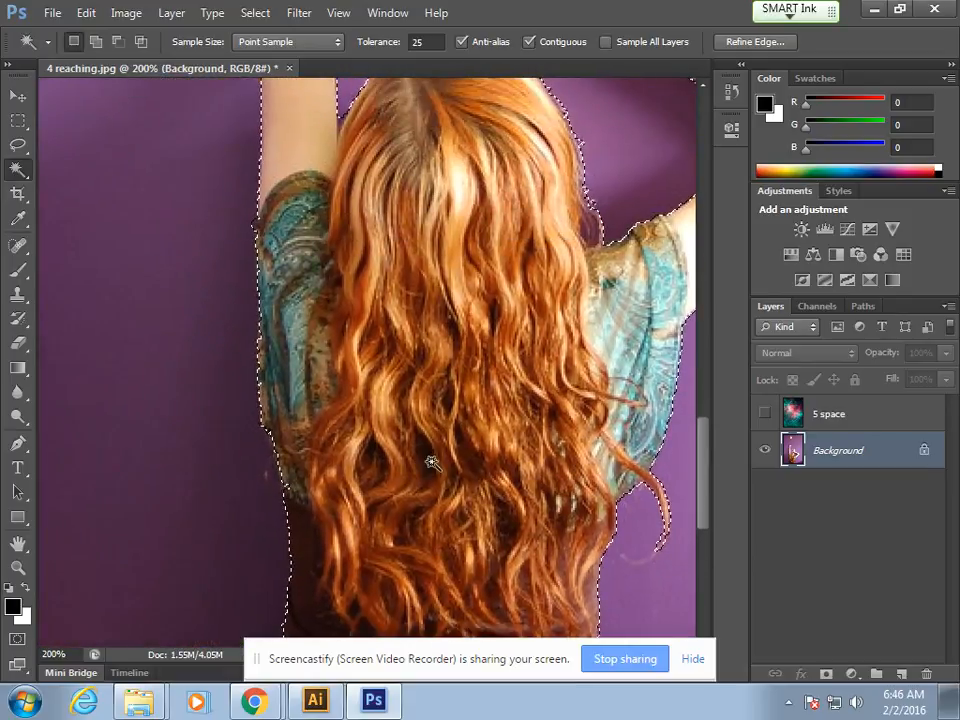
key(ctrl+minus)
key(ctrl+minus)
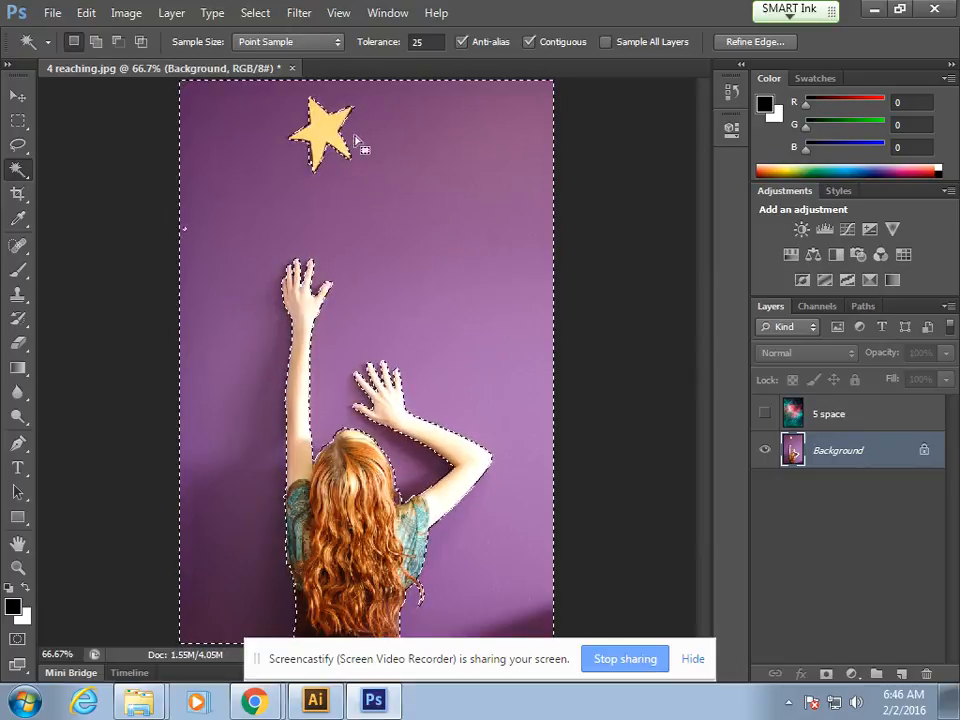
Step: Show the 5 space layer and add a layer mask to it from the wall selection
click(767, 414)
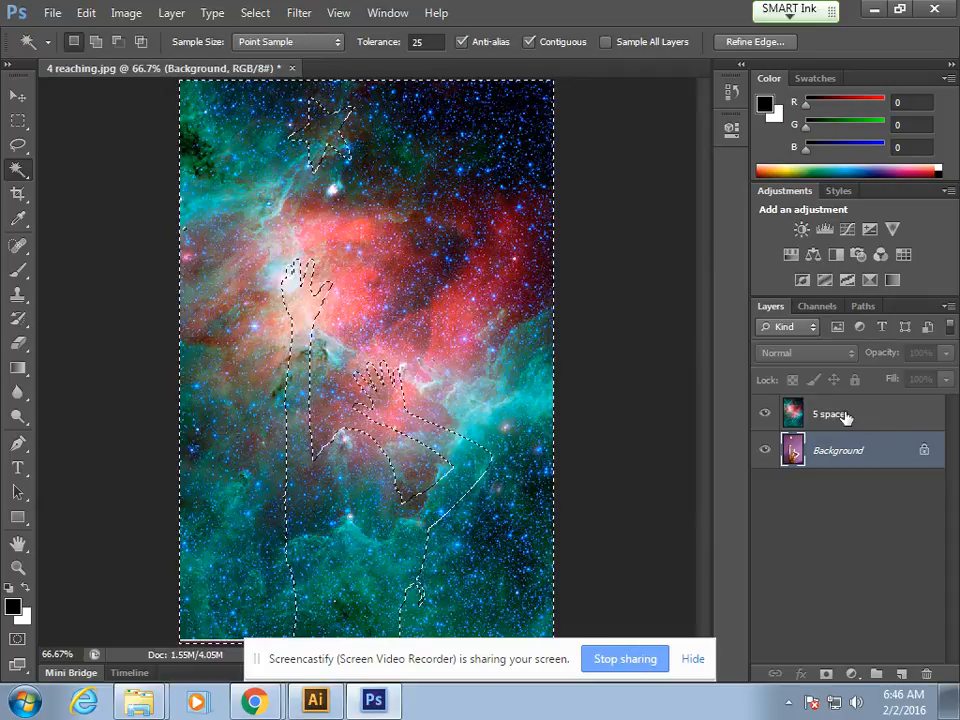
click(840, 416)
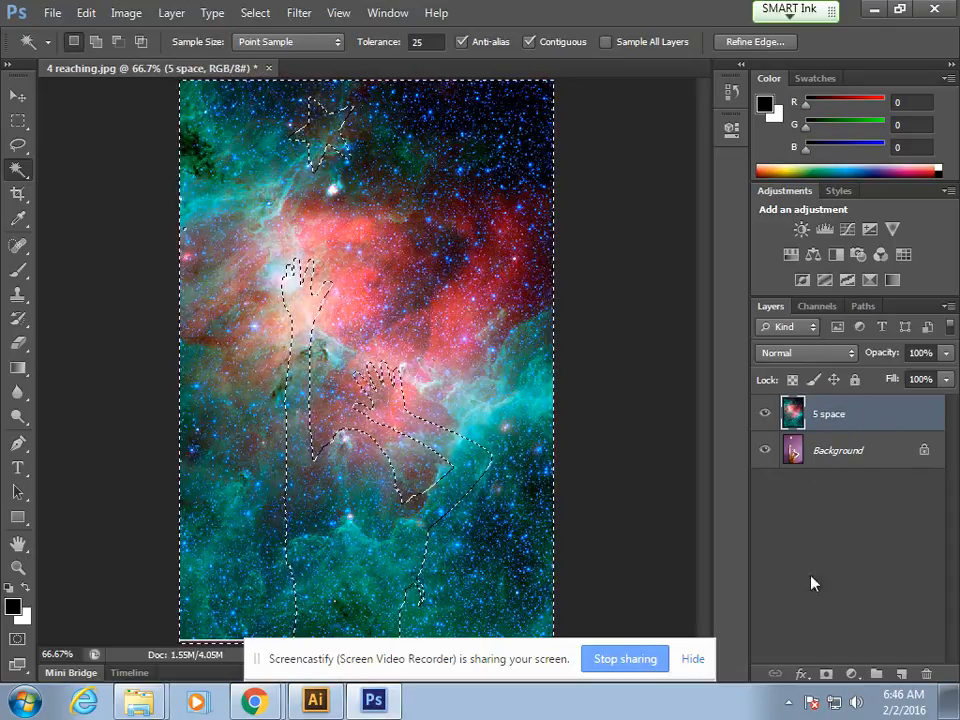
click(827, 675)
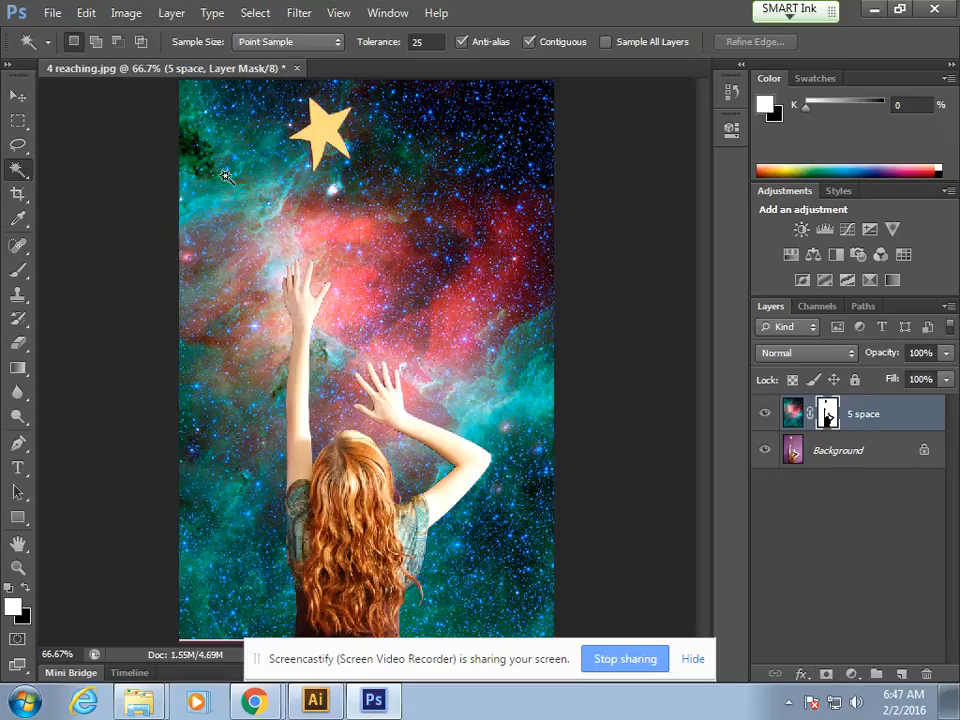
Step: Try the Overlay, Soft Light, Hue, Multiply and Color Dodge blend modes on the 5 space layer, returning to Soft Light
click(834, 353)
scroll(834, 353, down, 1)
click(782, 230)
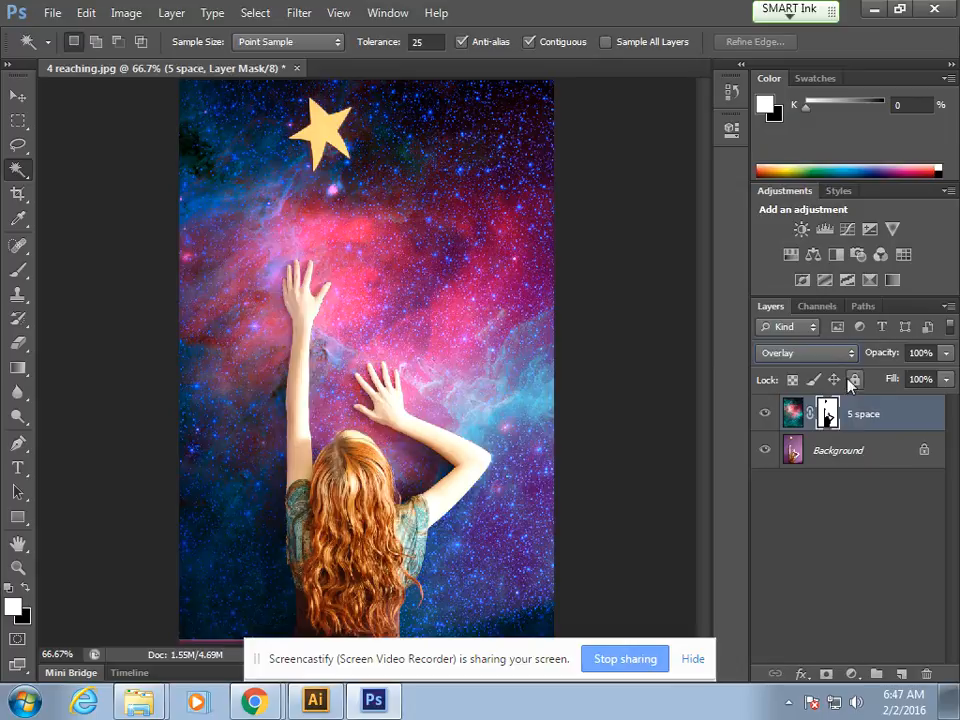
click(830, 353)
click(784, 250)
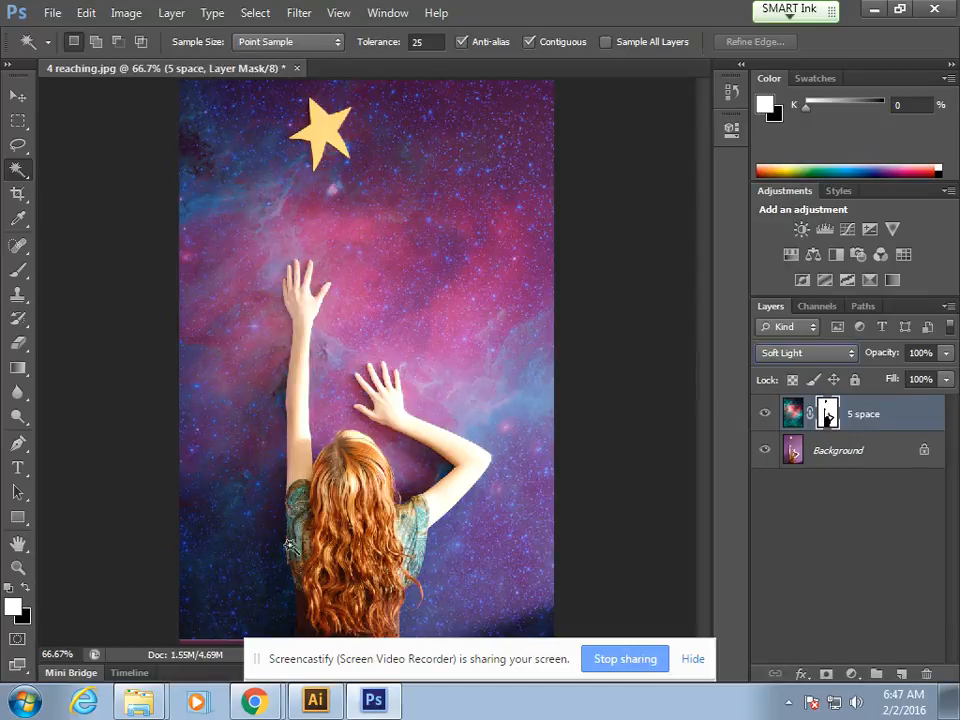
click(829, 356)
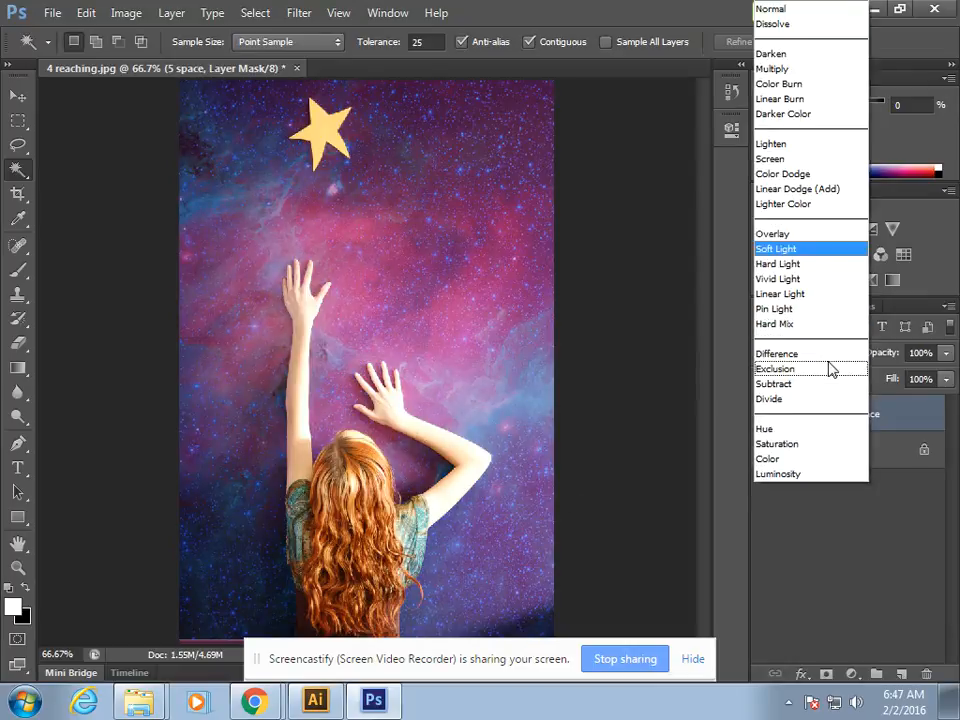
click(782, 430)
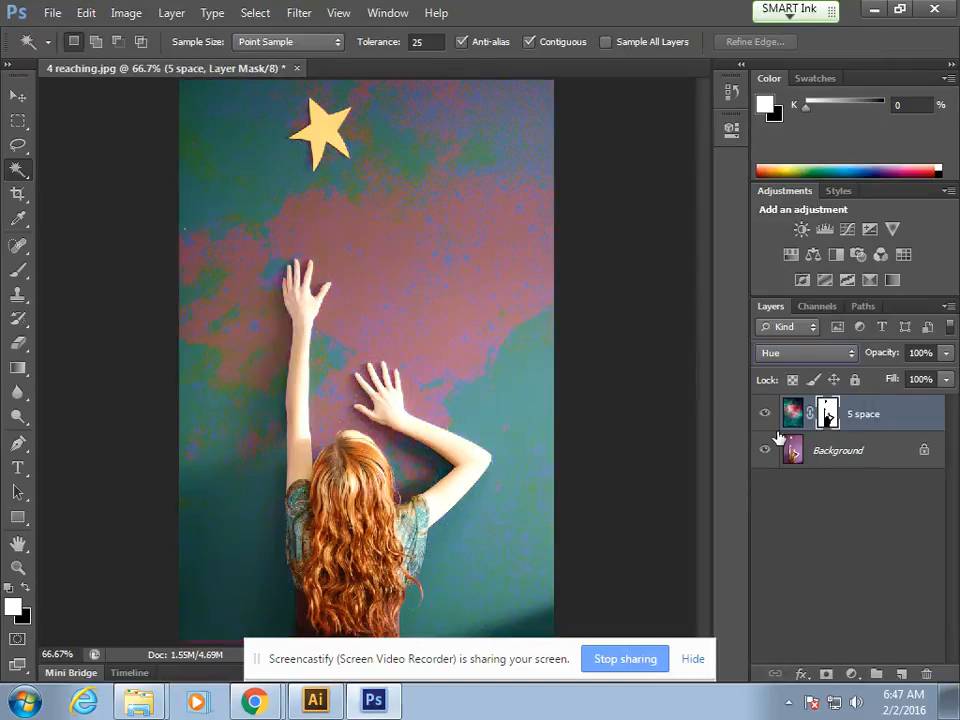
click(801, 356)
click(770, 69)
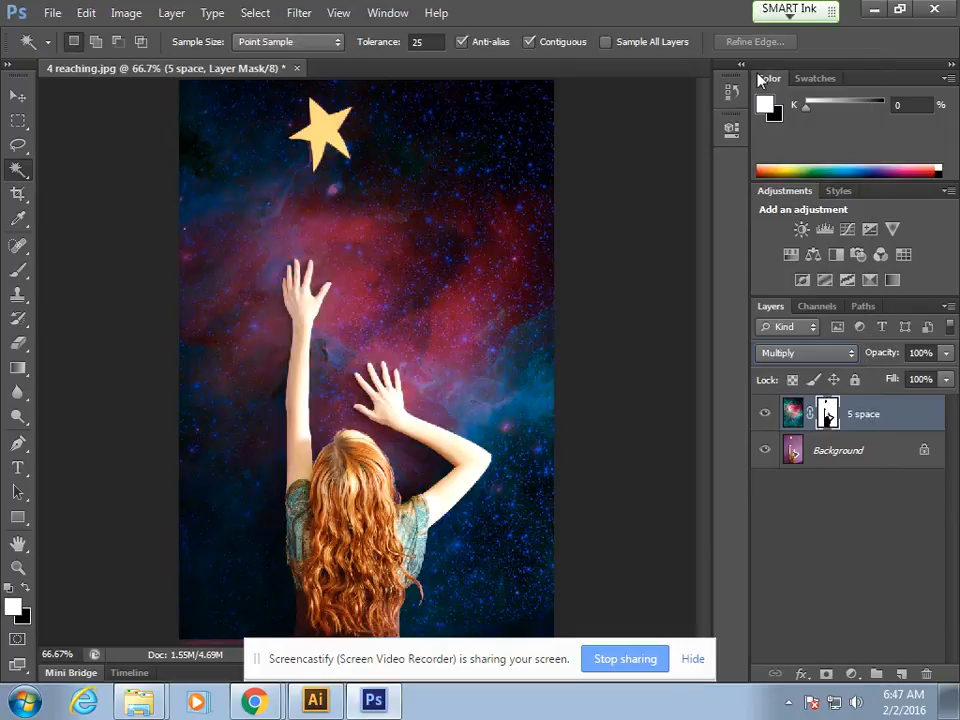
click(808, 356)
click(820, 172)
click(836, 359)
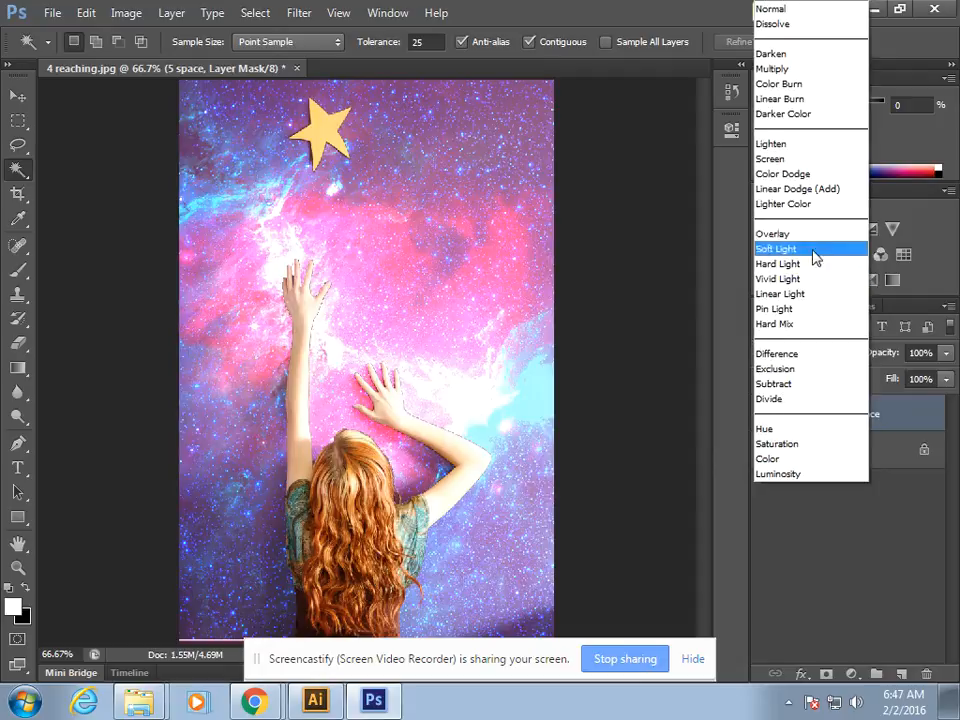
click(820, 249)
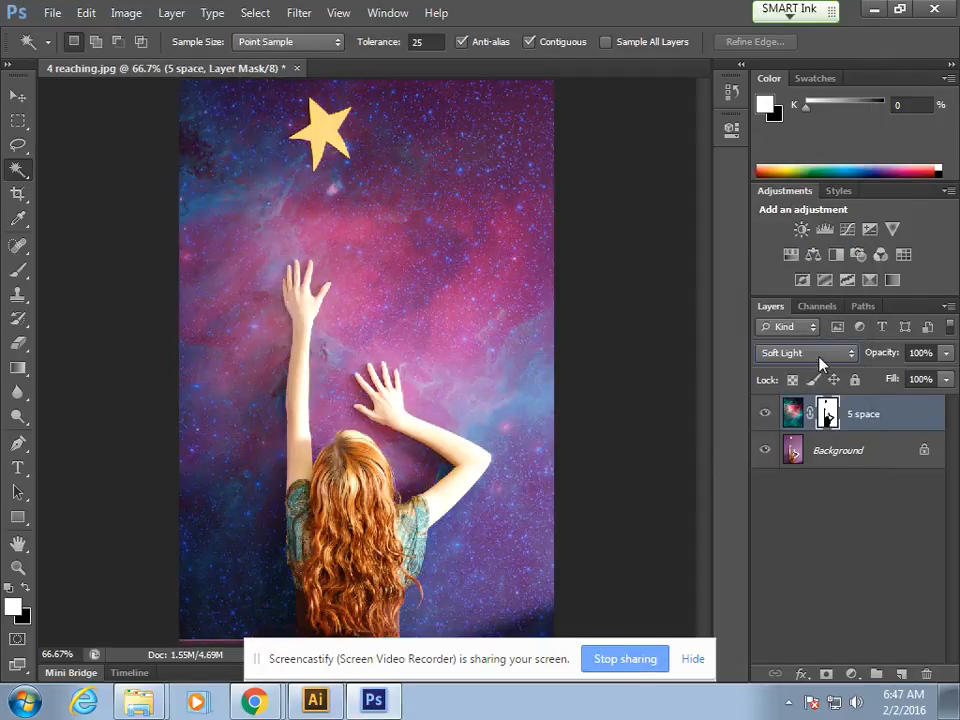
Step: Set the 5 space layer to Overlay at 84% opacity and compare the image with the layer hidden and shown
click(820, 356)
click(799, 236)
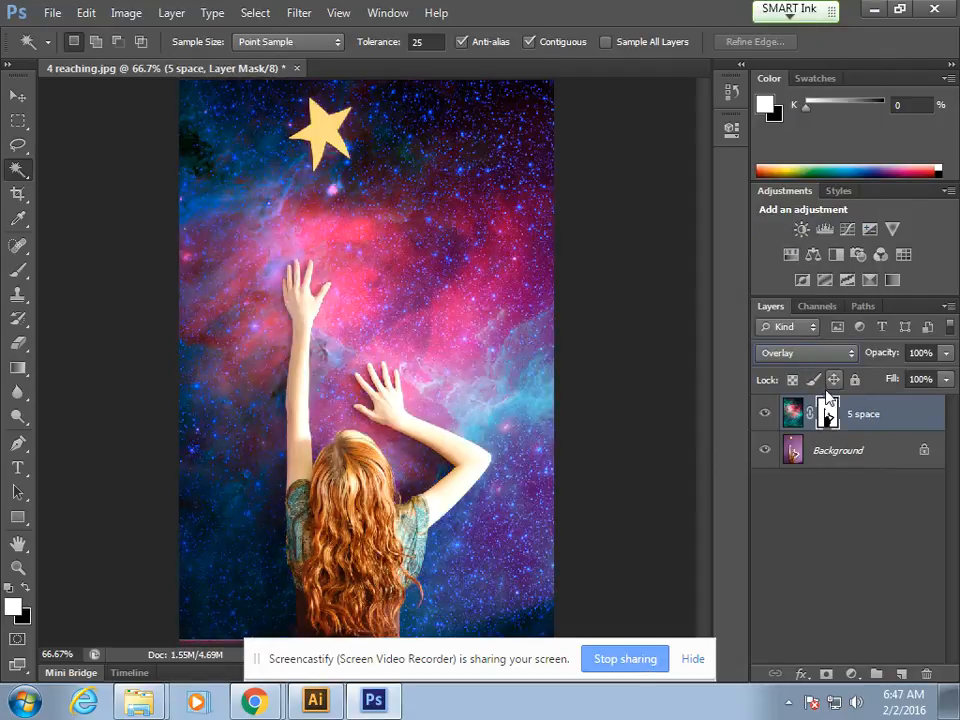
click(945, 353)
mouse_move(945, 377)
mouse_down()
mouse_move(906, 377)
mouse_move(929, 376)
mouse_up()
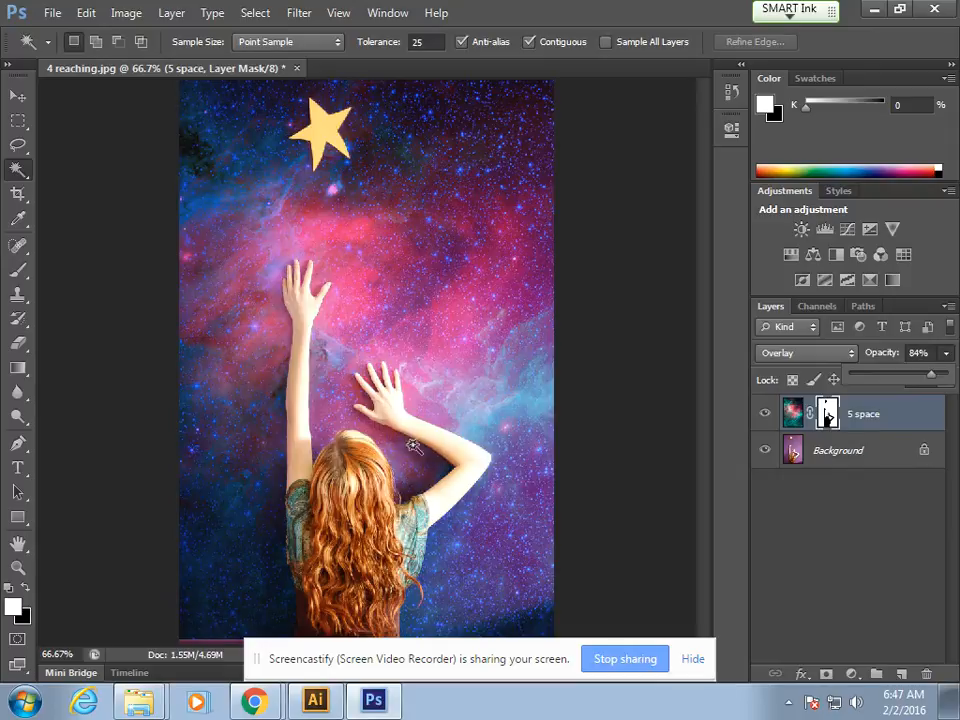
click(764, 416)
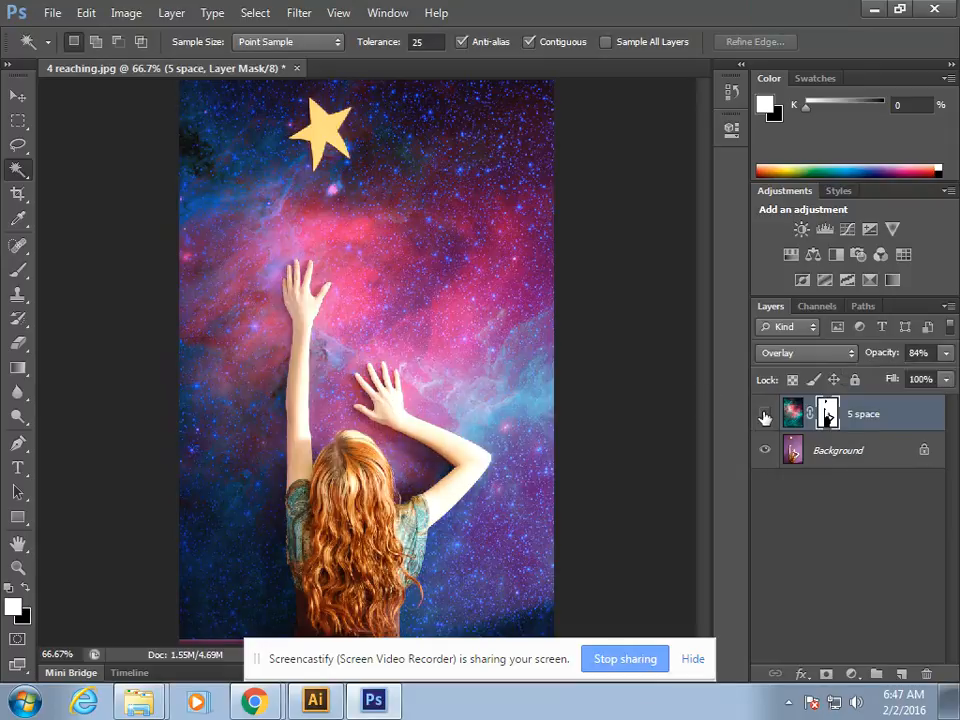
click(764, 416)
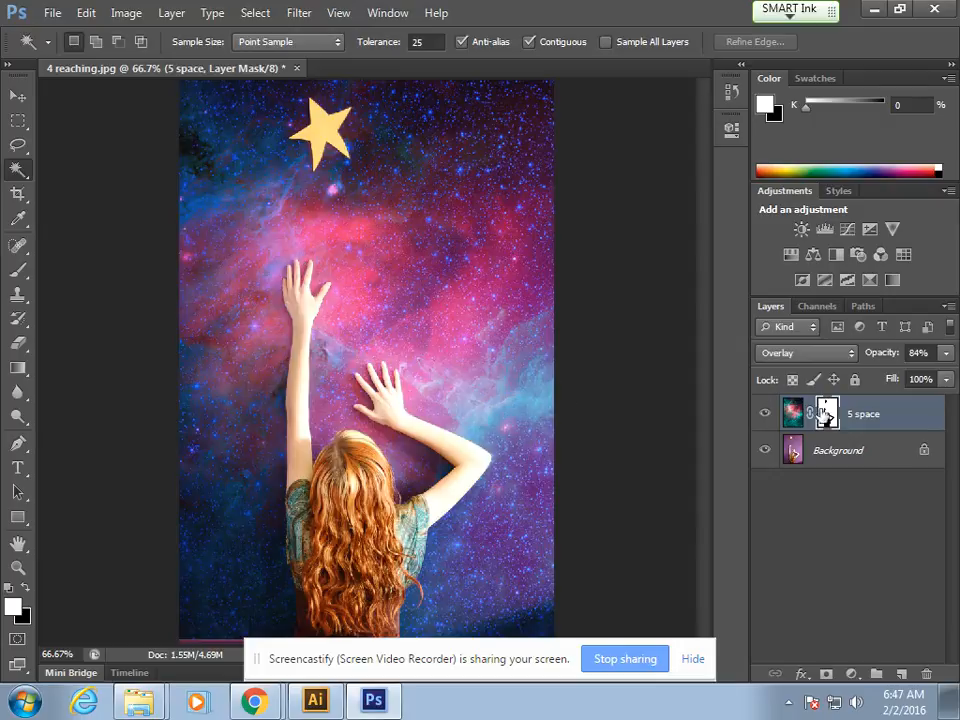
Step: Retouch the 5 space mask along the upper arm and sleeve with the Brush, painting white at the edge and black over the skin
key(ctrl+plus)
key(ctrl+plus)
key(ctrl+plus)
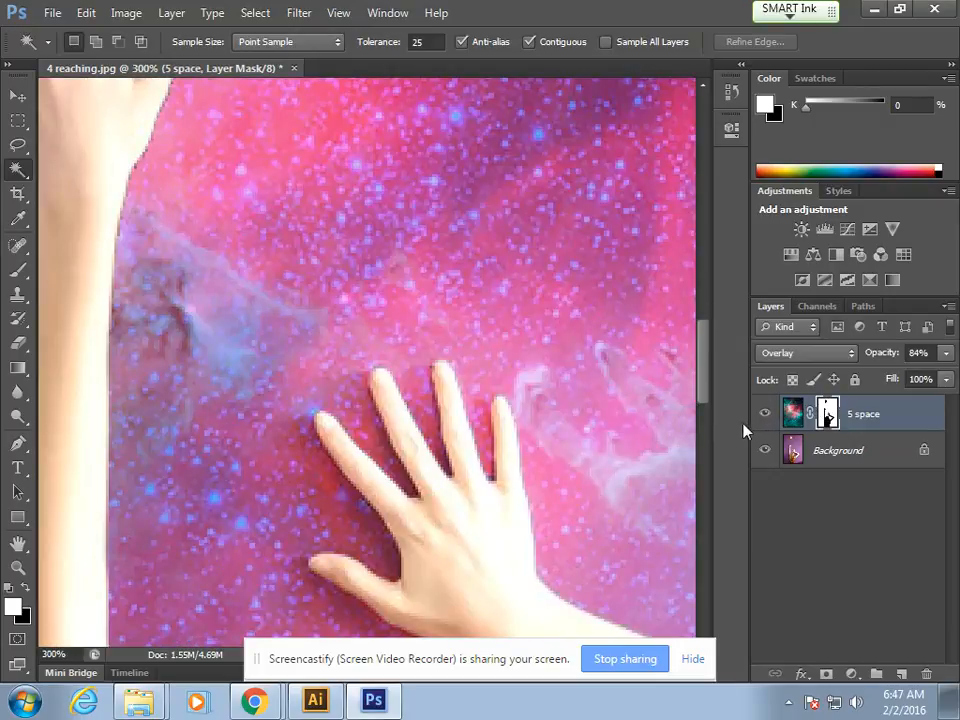
drag(349, 388, 370, 460)
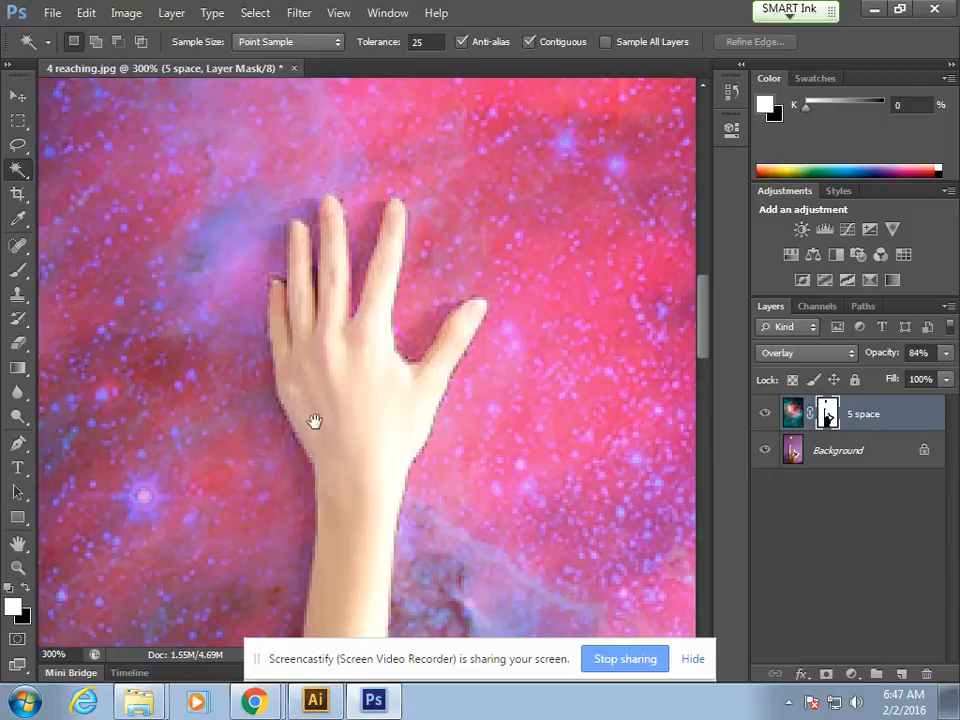
drag(315, 422, 381, 108)
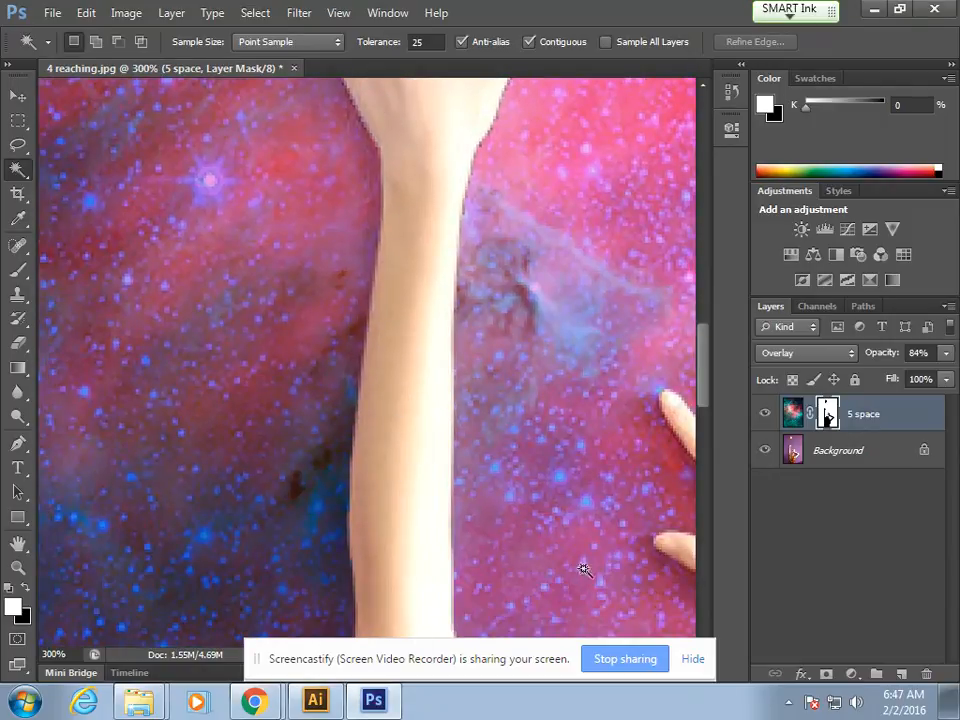
drag(703, 375, 703, 458)
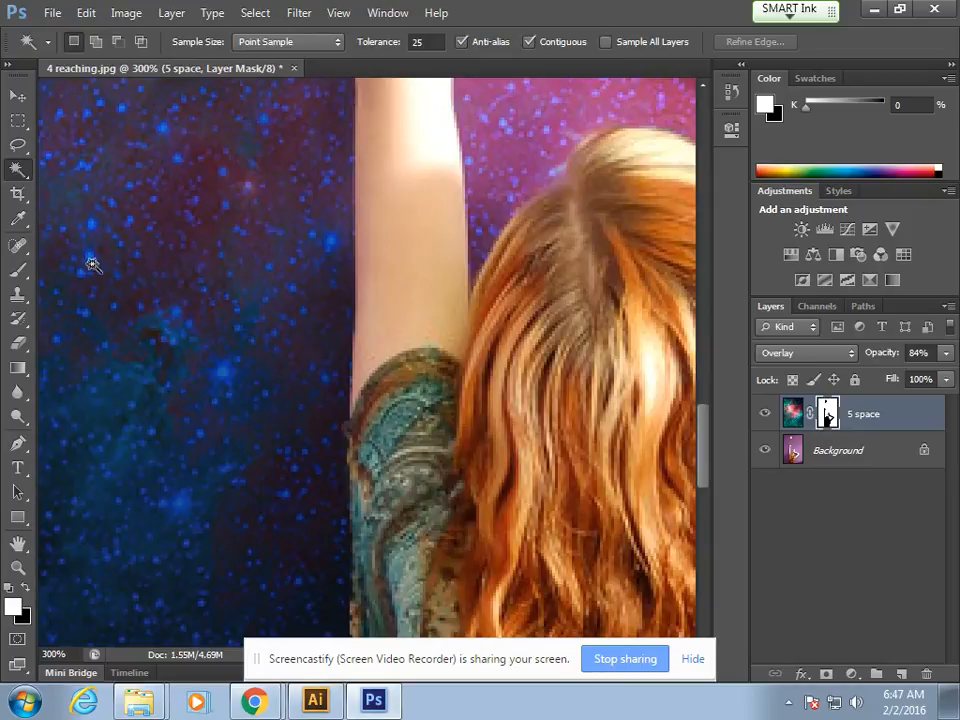
click(18, 269)
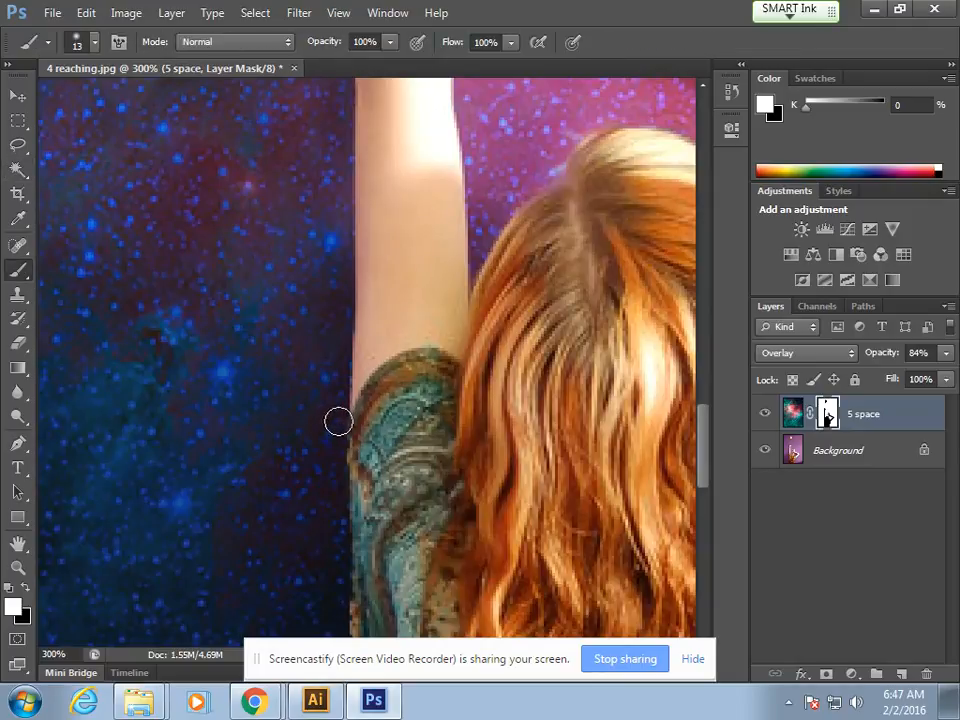
mouse_move(348, 440)
mouse_down()
mouse_move(367, 358)
mouse_move(358, 305)
mouse_up()
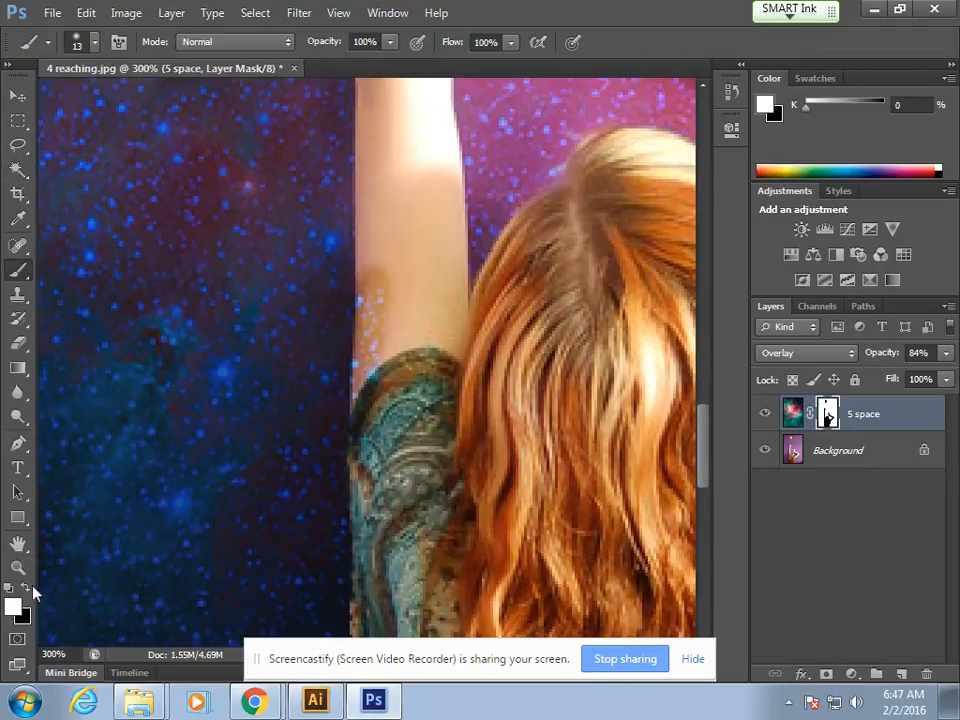
key(x)
drag(370, 266, 372, 350)
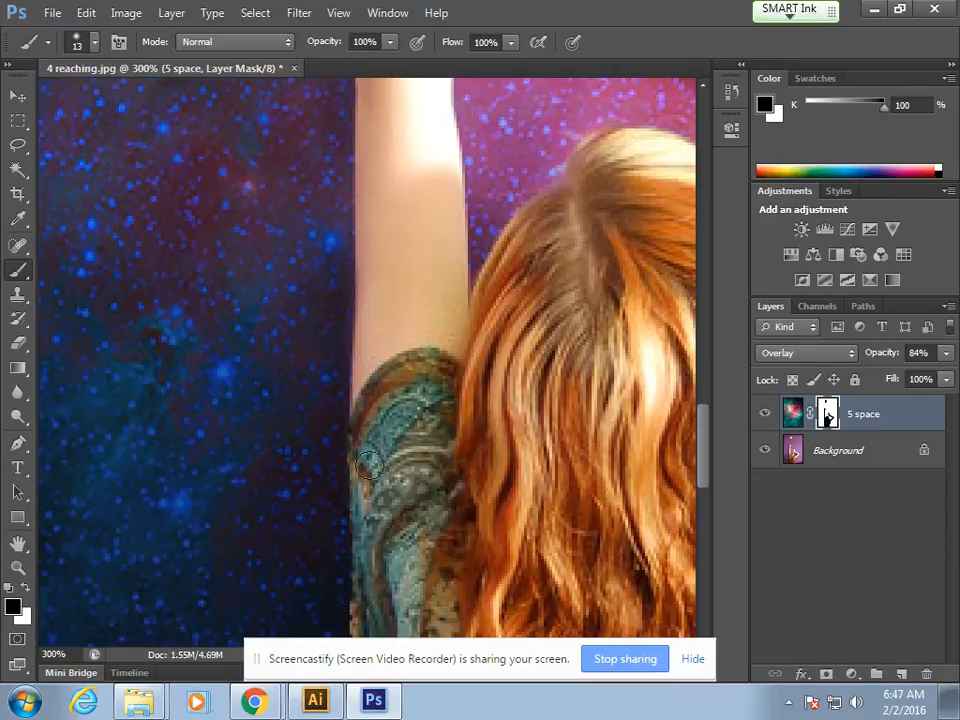
Step: Open the Save As dialog for the blended reaching and space composite
scroll(369, 561, up, 10)
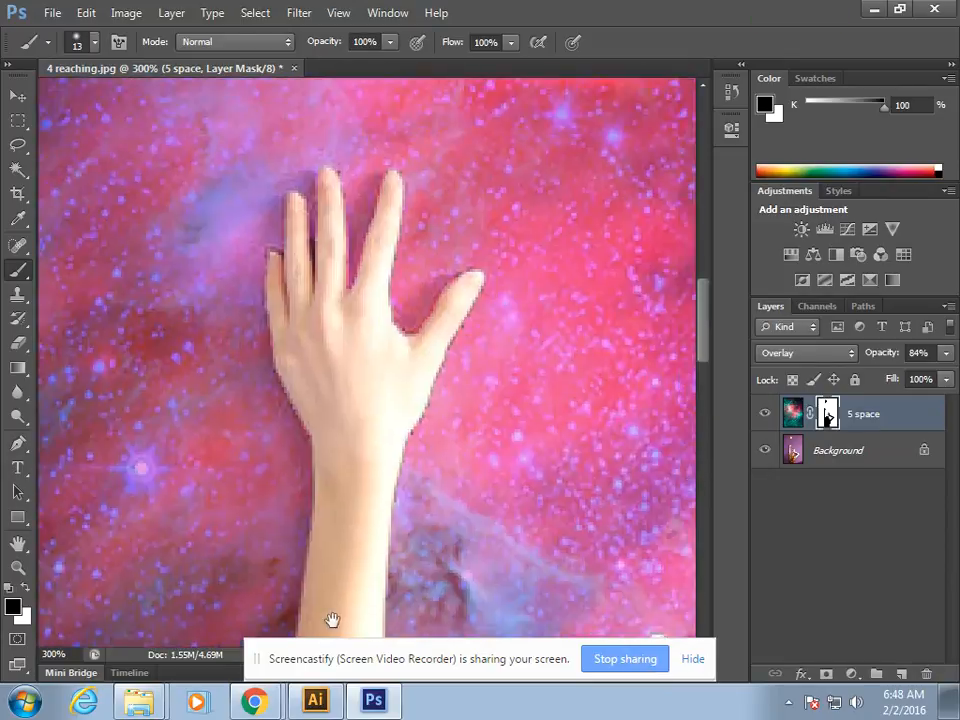
scroll(425, 418, down, 10)
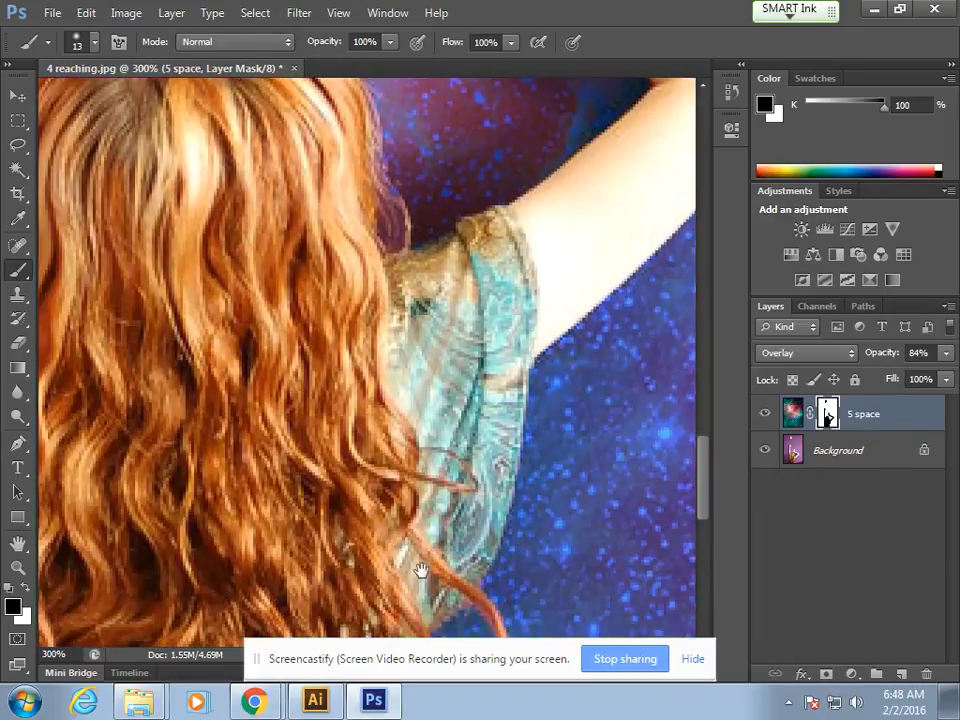
drag(421, 570, 463, 407)
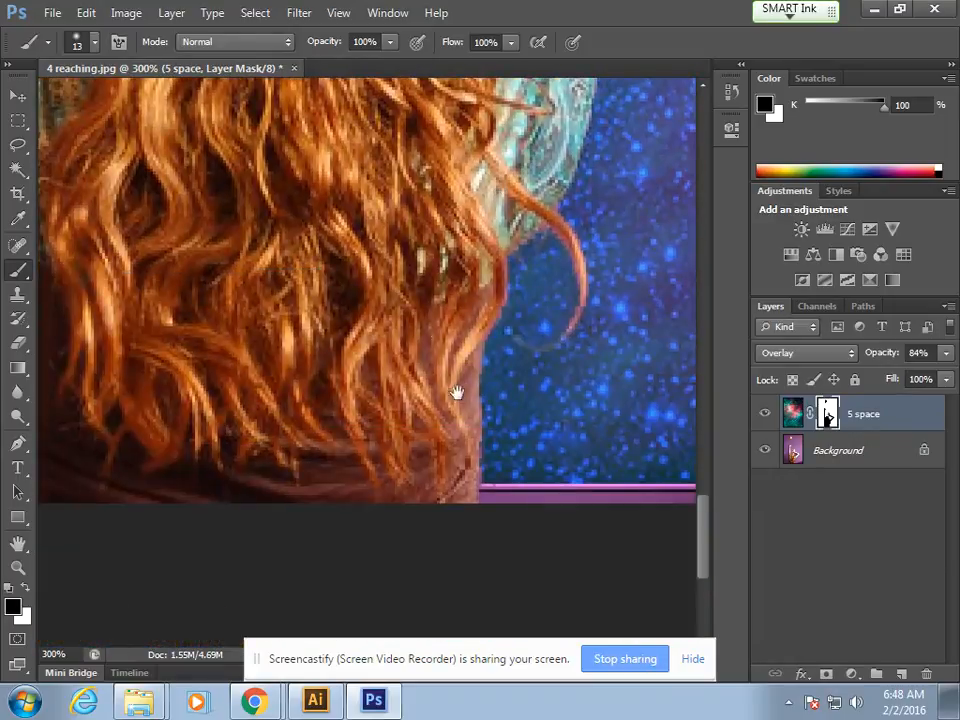
scroll(399, 154, up, 10)
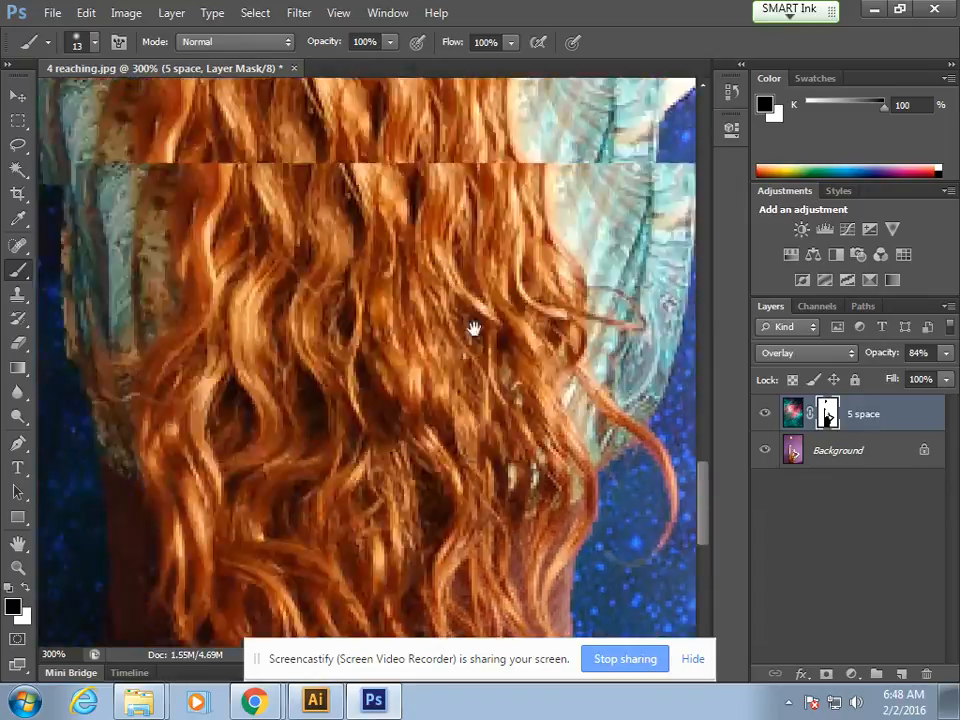
key(ctrl+0)
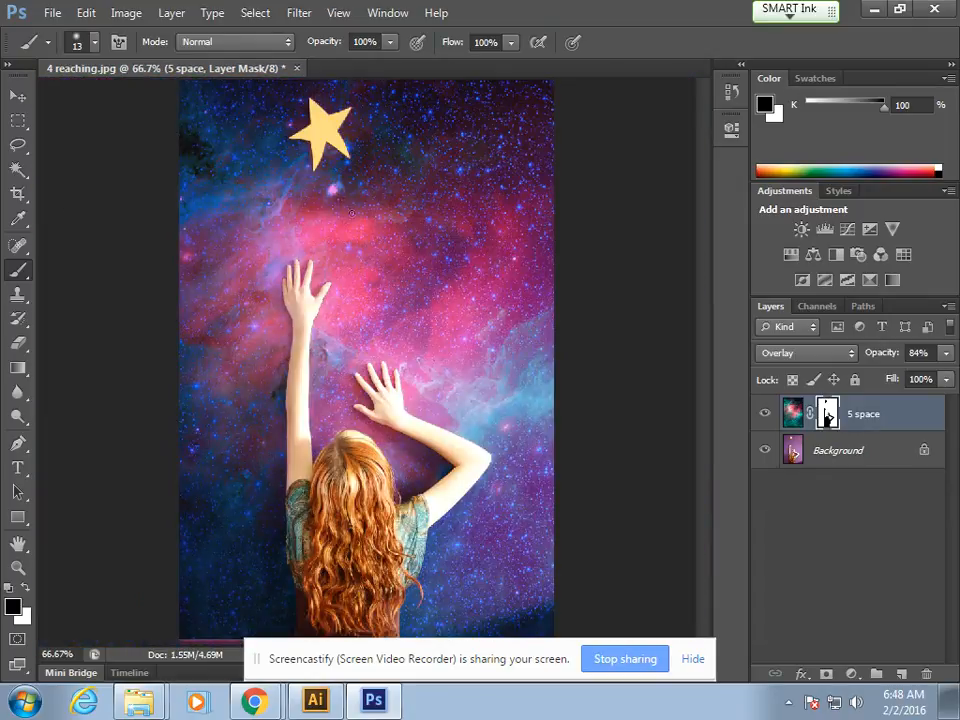
click(52, 12)
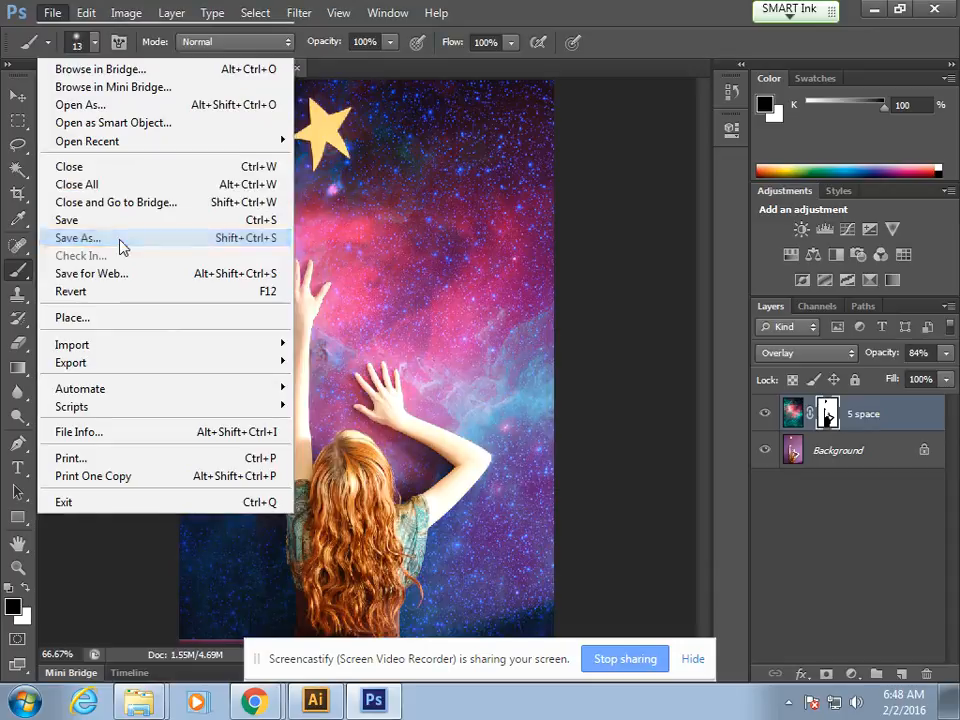
click(120, 243)
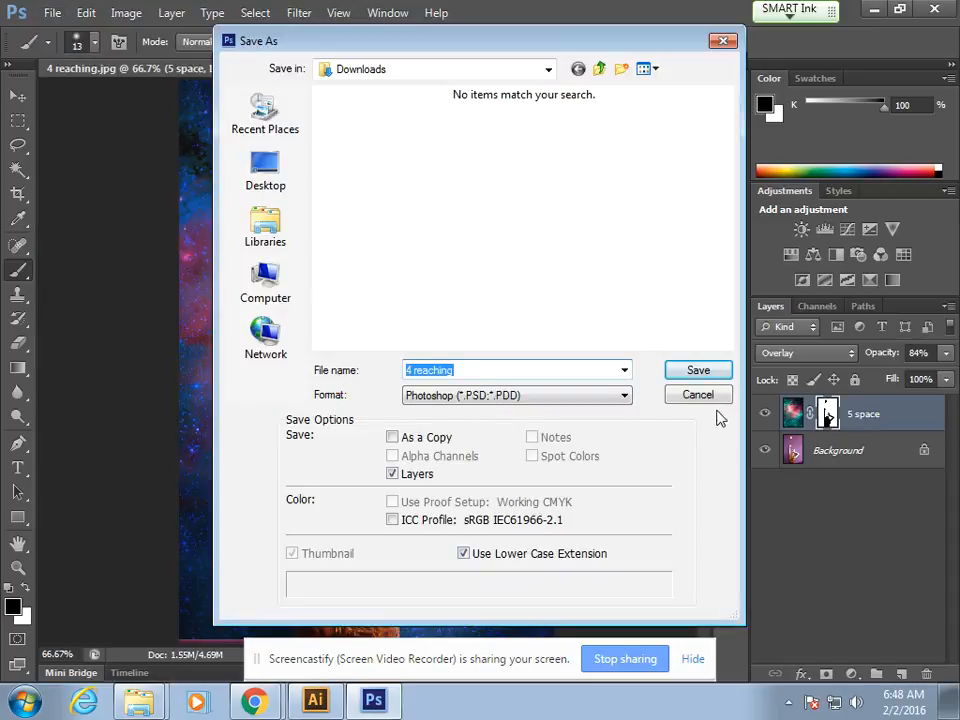